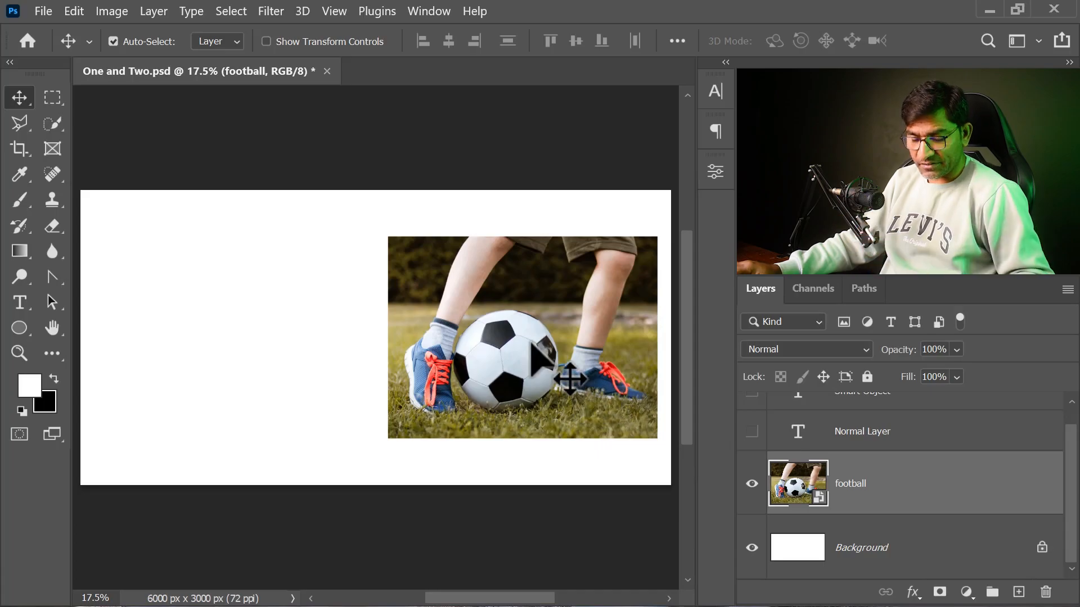
- Duplicate the football photo into the empty area beside it and convert the copy to a normal layer, retaining its transforms
left_click_drag(530, 343, 272, 331)
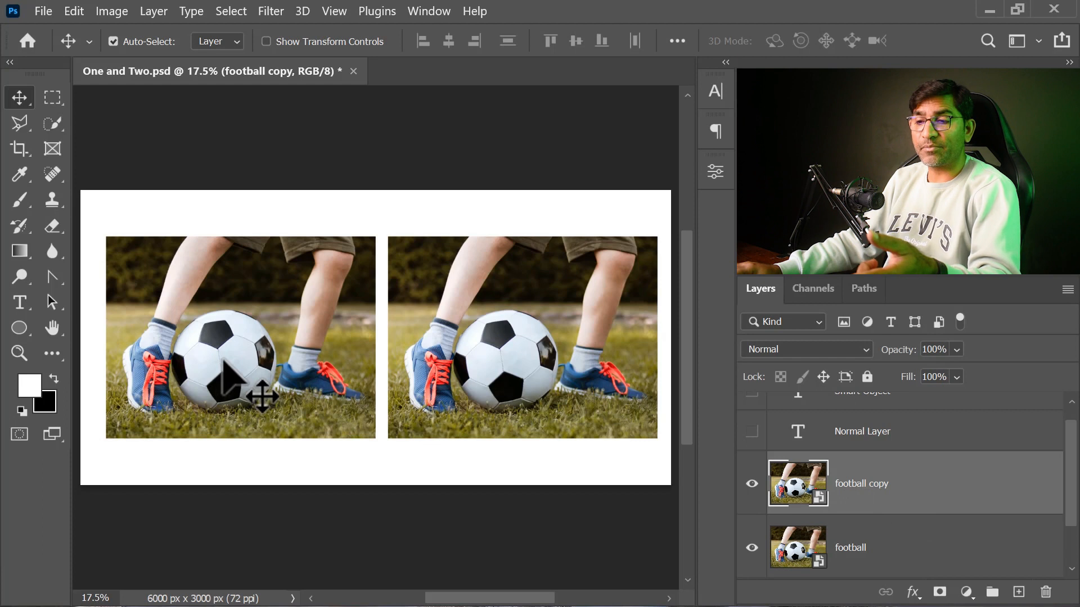
left_click(562, 347)
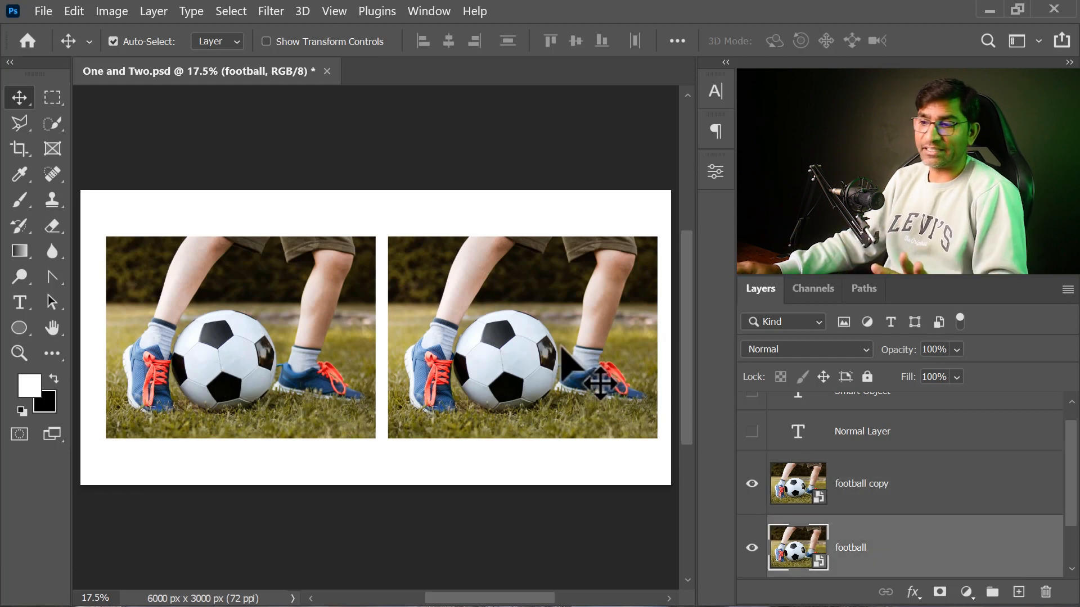
left_click(927, 485)
right_click(977, 487)
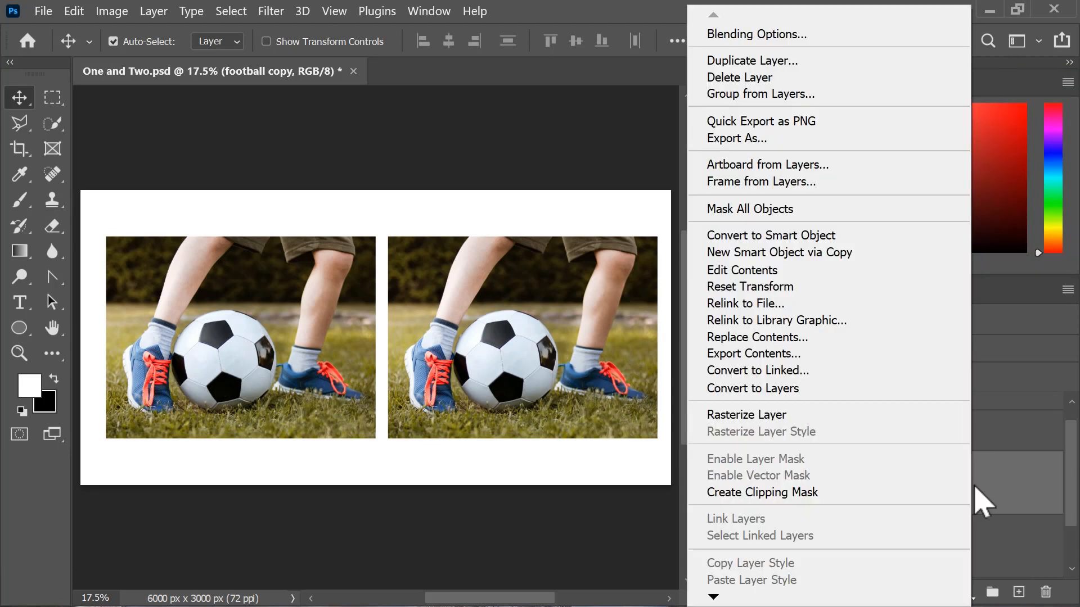
left_click(759, 397)
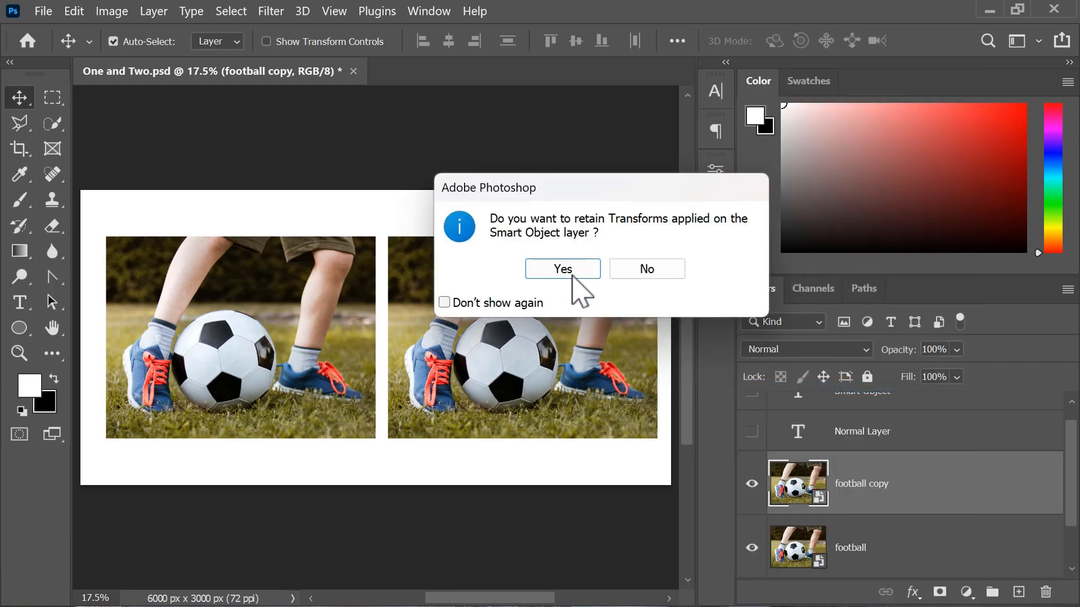
left_click(574, 277)
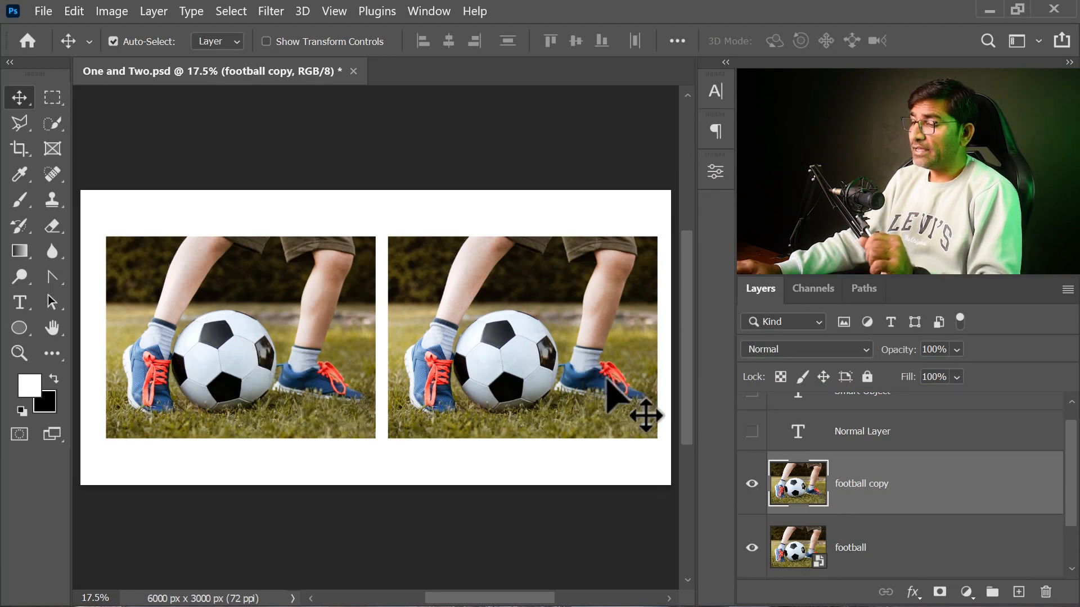
- Show the Normal Layer and Smart Object text layers and move each football photo slightly down beneath its heading
scroll(899, 457, "up", 1)
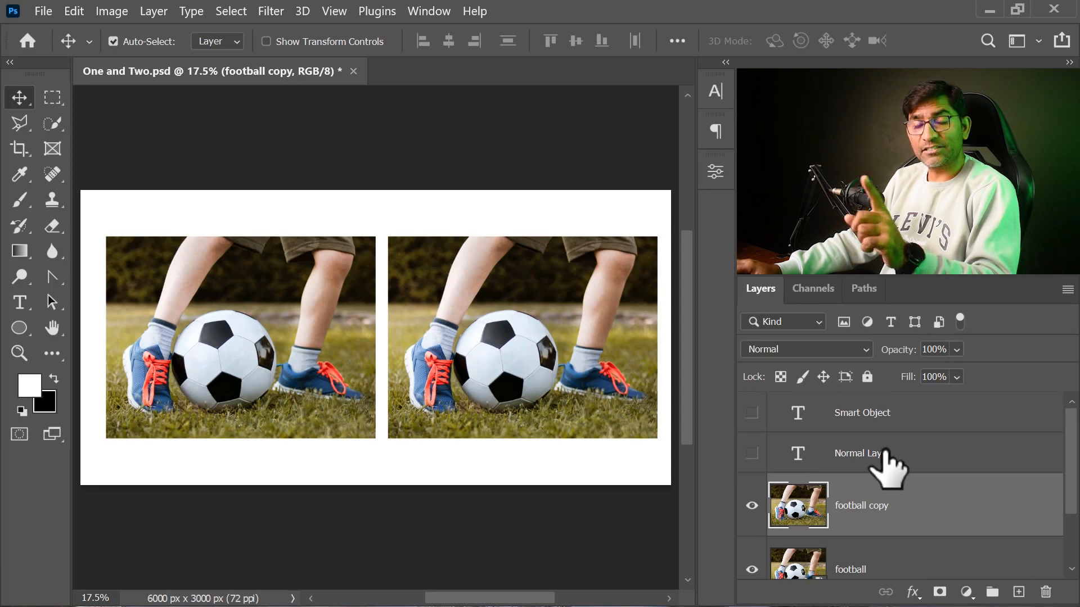
left_click(752, 453)
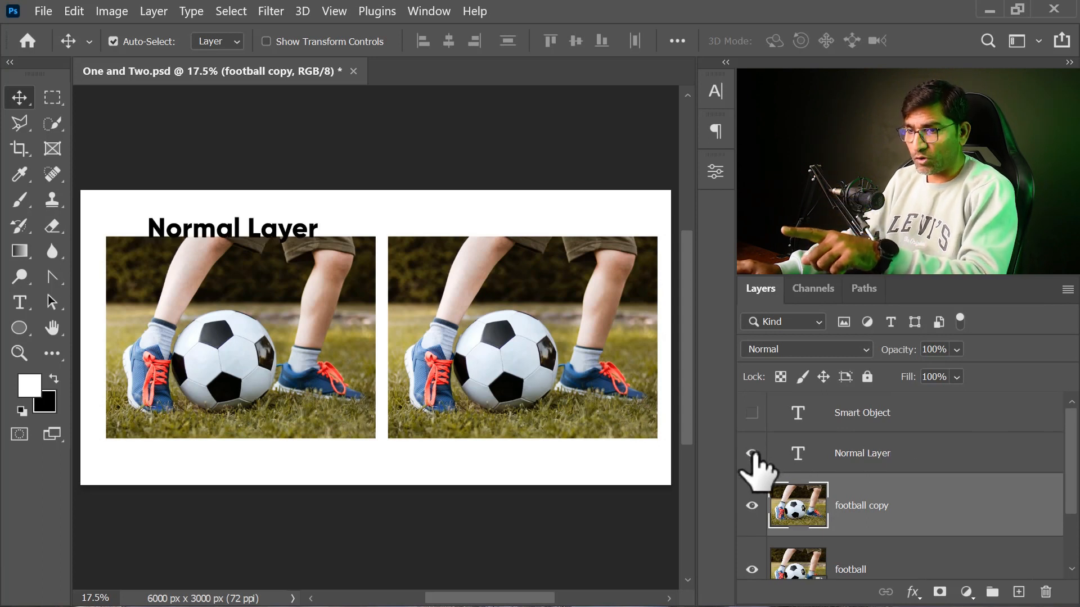
left_click(753, 413)
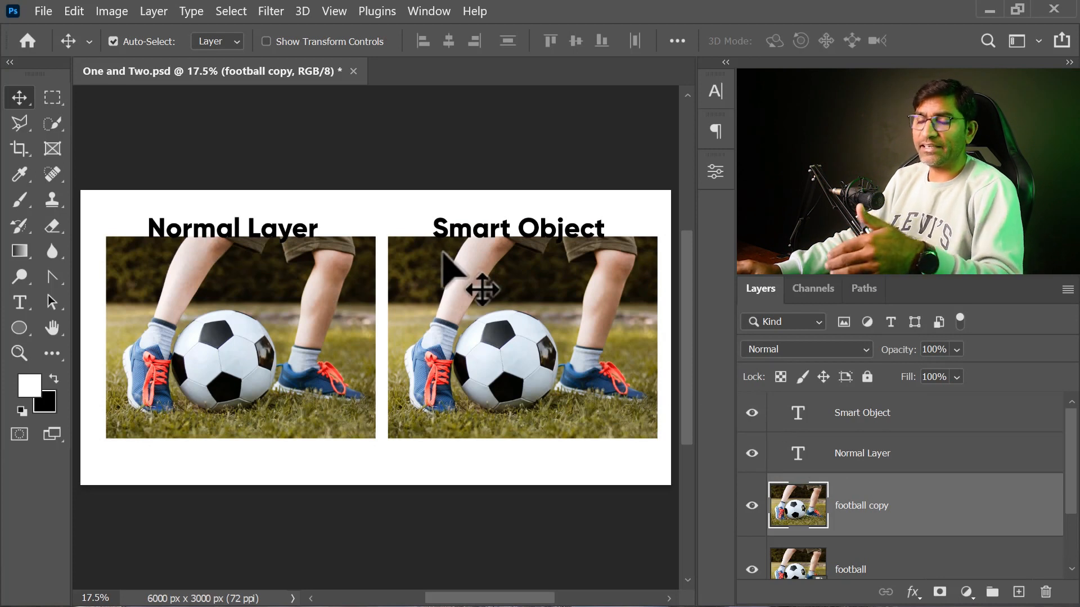
left_click_drag(278, 328, 271, 335)
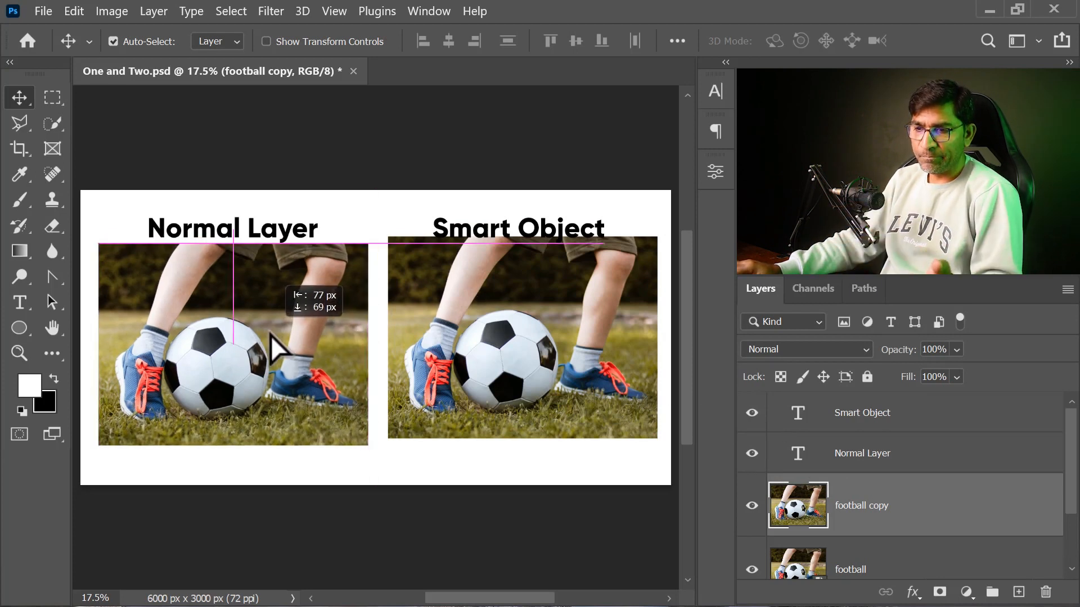
mouse_move(538, 308)
left_mouse_down()
mouse_move(534, 329)
mouse_move(539, 315)
left_mouse_up()
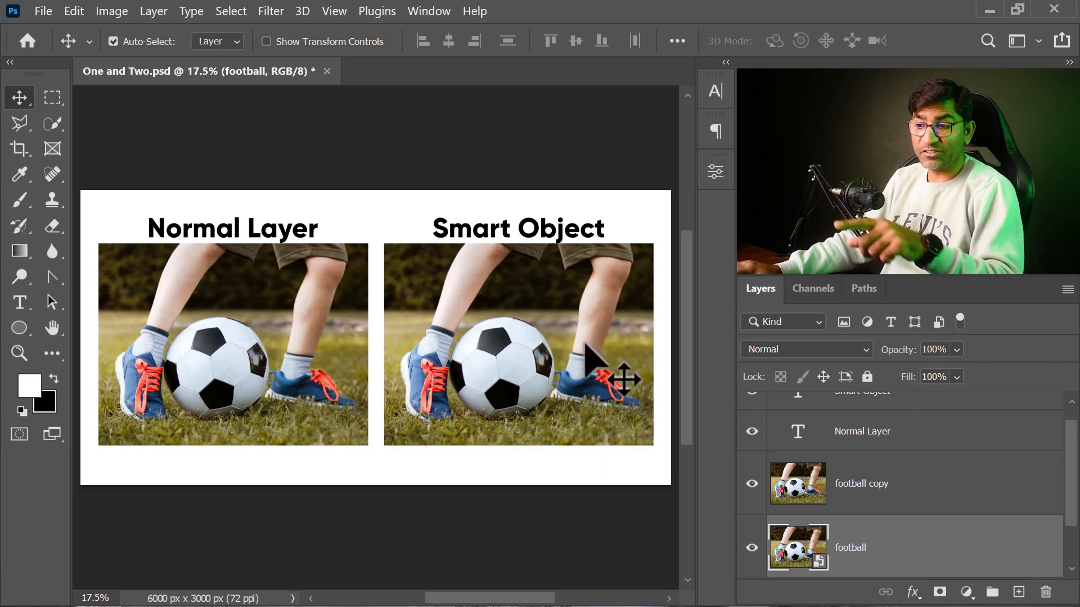
- Select both football photos and scale them down together to 6.72% around their centre
left_click(246, 329)
left_click(509, 353, "shift")
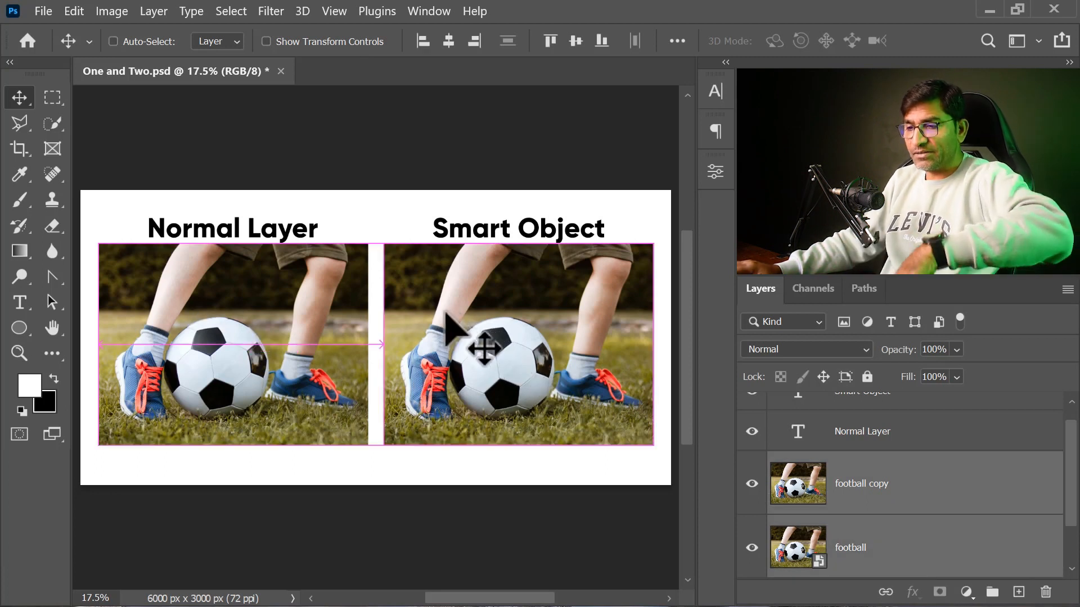
key("ctrl+t")
left_click_drag(375, 241, 376, 332)
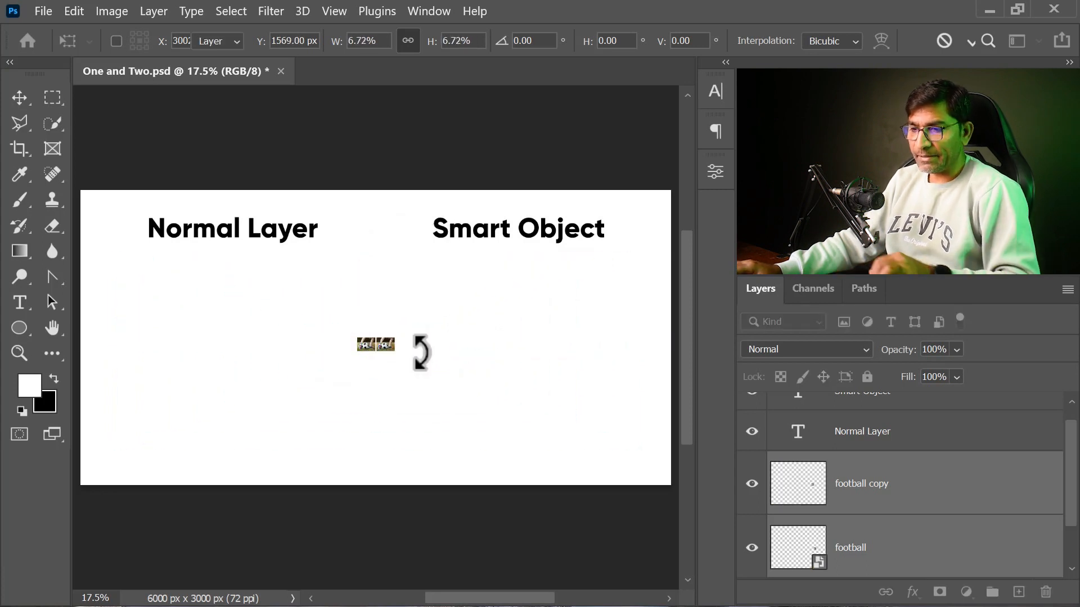
key("Return")
- Scale both shrunken football photos back up until they fill the space below their headings again
key("ctrl+t")
left_click_drag(375, 333, 387, 275)
key("Return")
key("ctrl+t")
left_click_drag(388, 276, 388, 246)
key("Return")
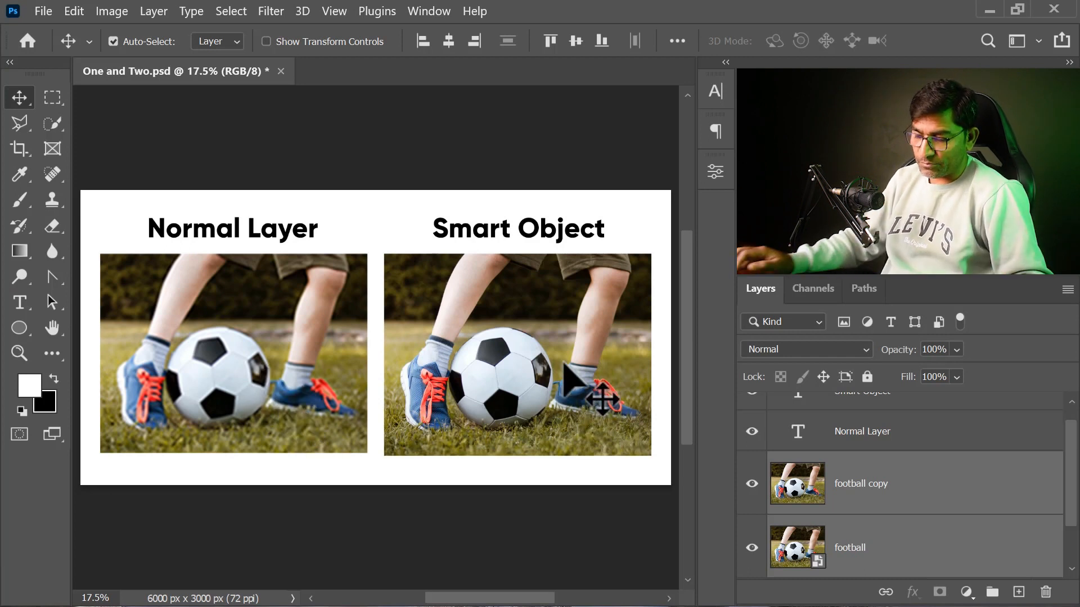
- Compare both photos up close, delete the football copy layer, and duplicate the smart object photo beneath the Normal Layer heading
key("ctrl+plus")
key("ctrl+plus")
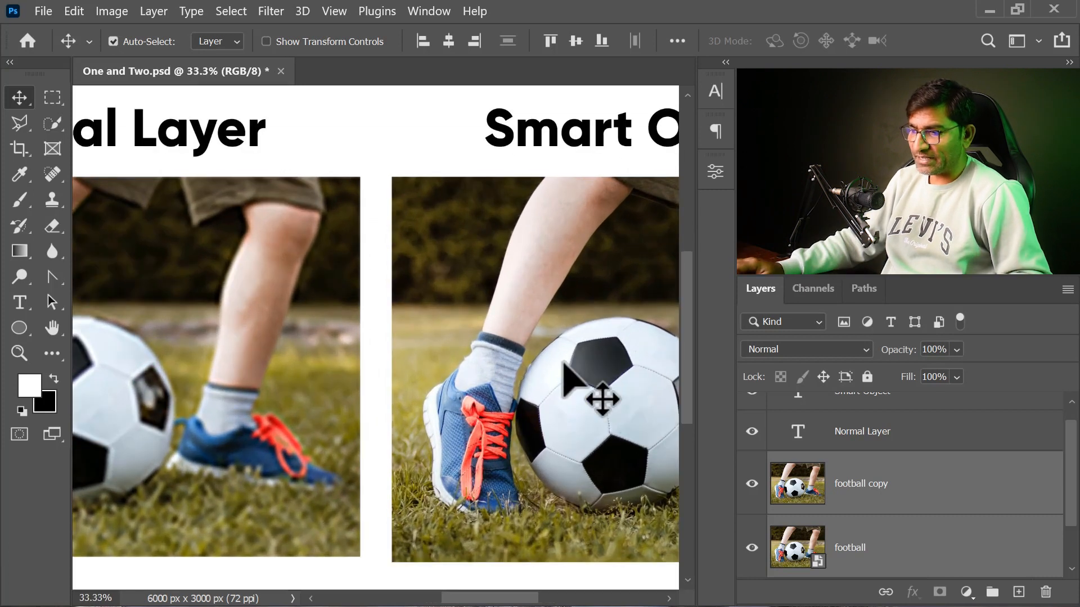
left_click_drag(374, 394, 475, 351)
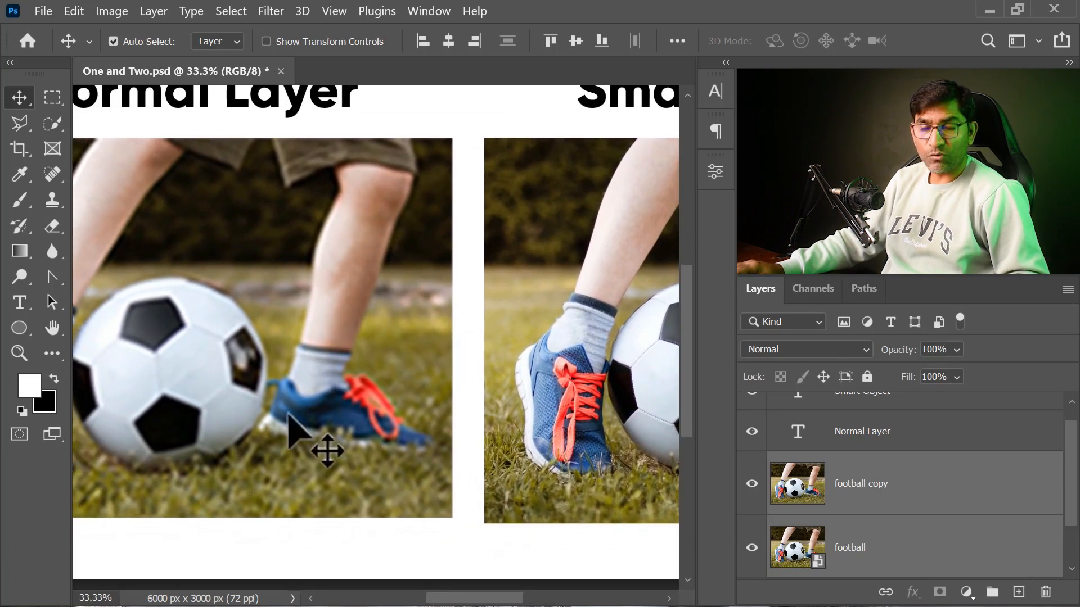
left_click_drag(613, 366, 403, 372)
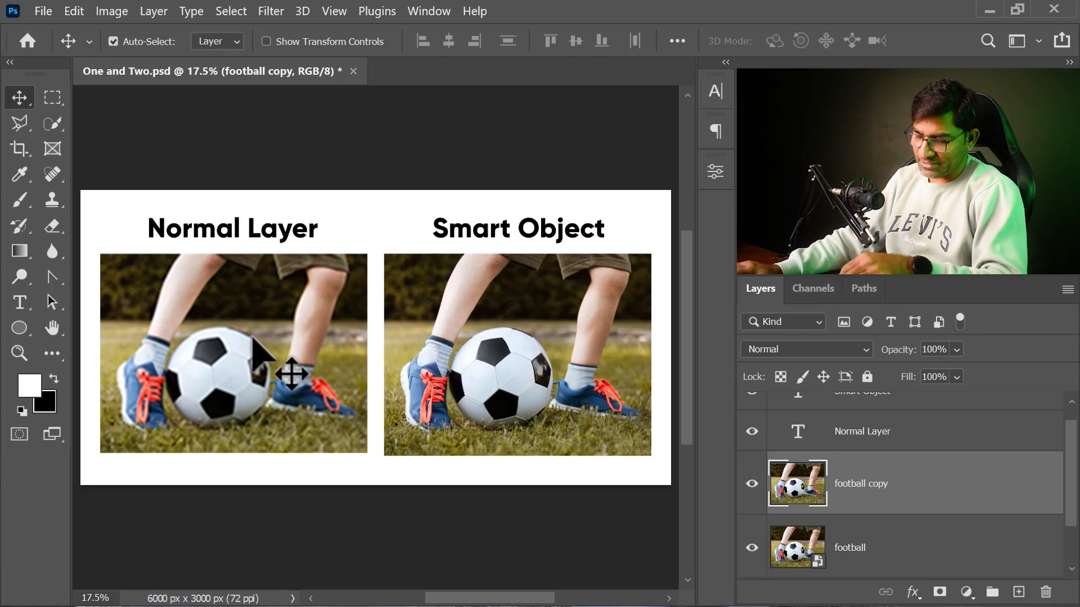
key("Delete")
left_click_drag(386, 377, 286, 370)
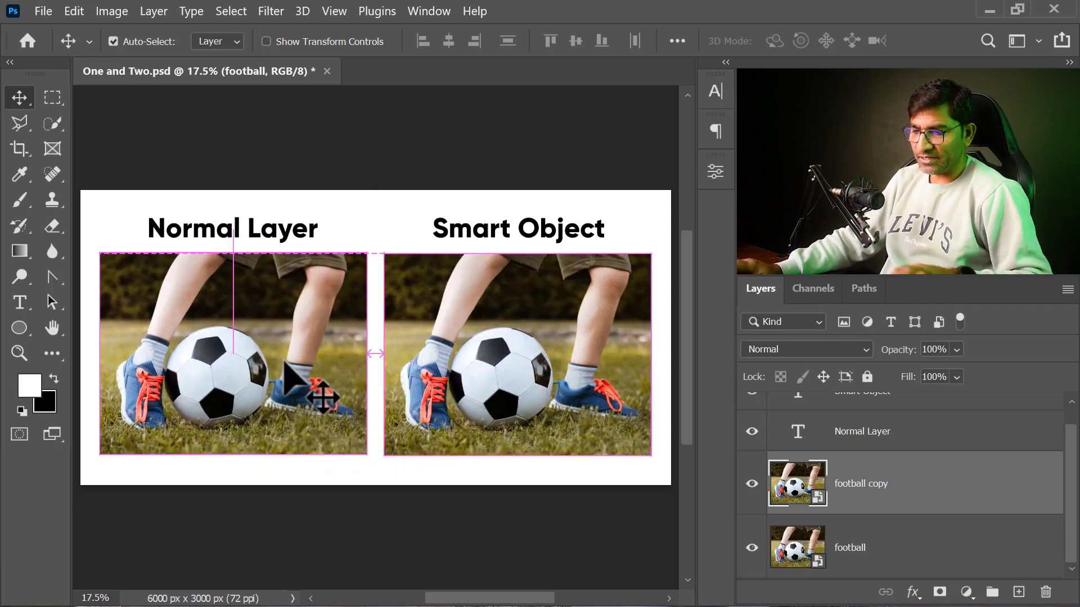
- Convert the new football copy smart object to a normal layer, retaining its transforms
right_click(933, 494)
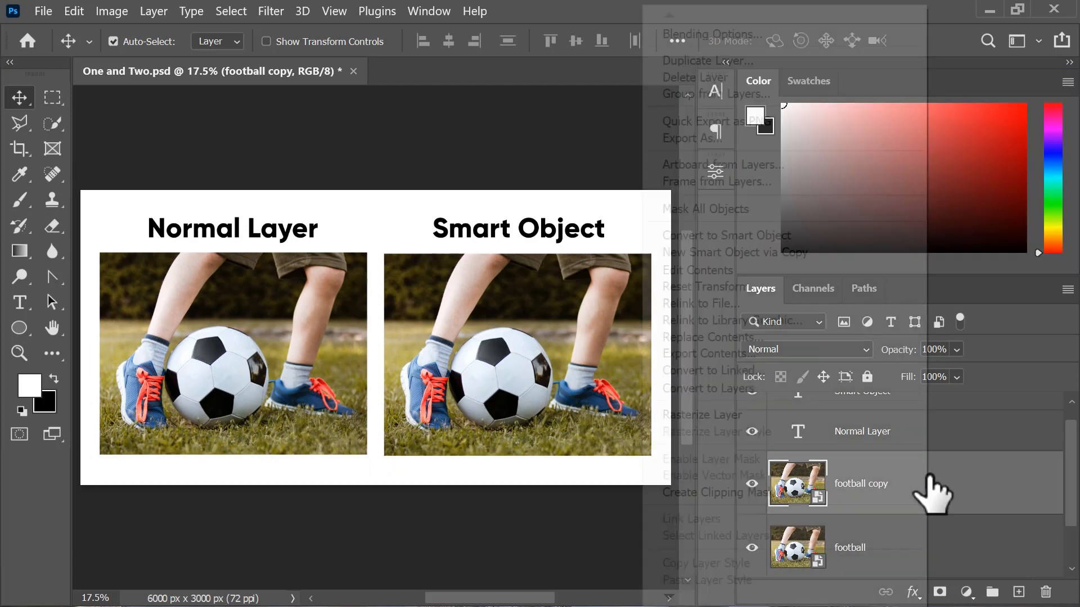
left_click(742, 388)
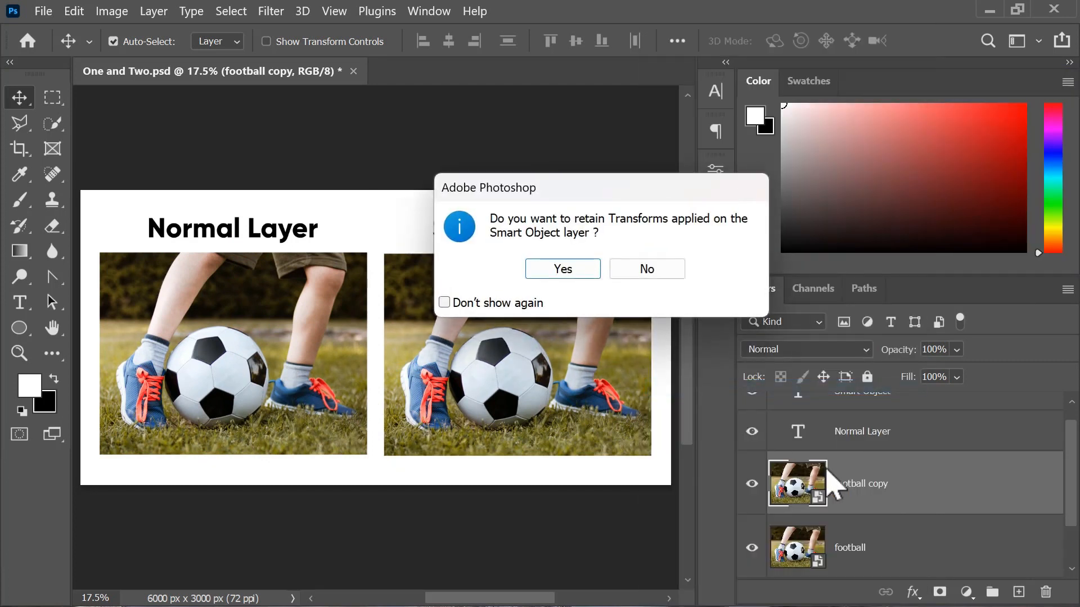
left_click(573, 272)
scroll(959, 470, "down", 1)
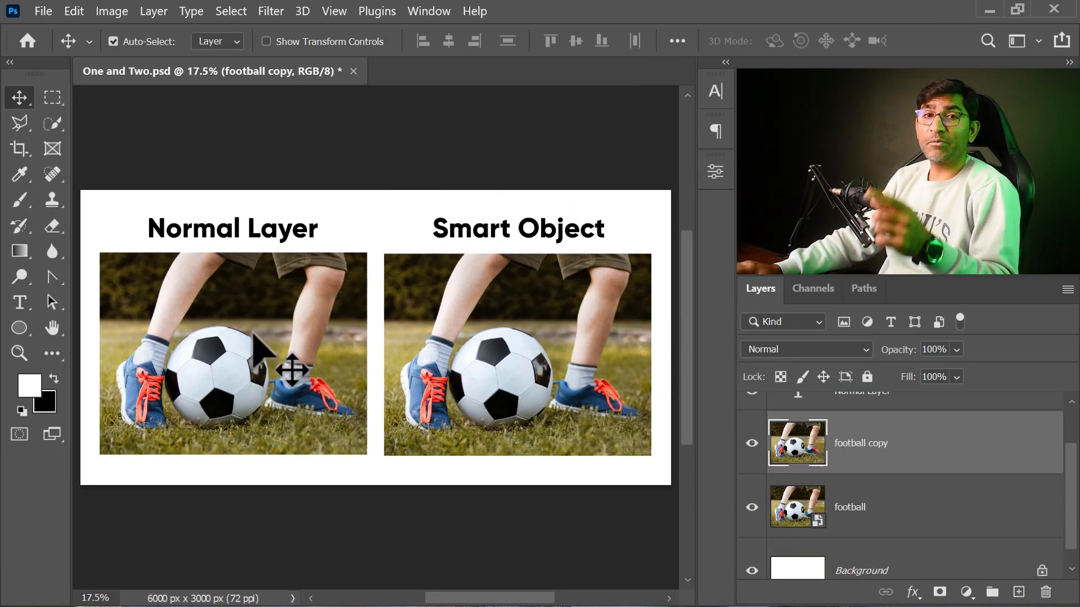
- Apply a Gaussian Blur with a radius of 41.5 pixels to the football copy layer
left_click(271, 11)
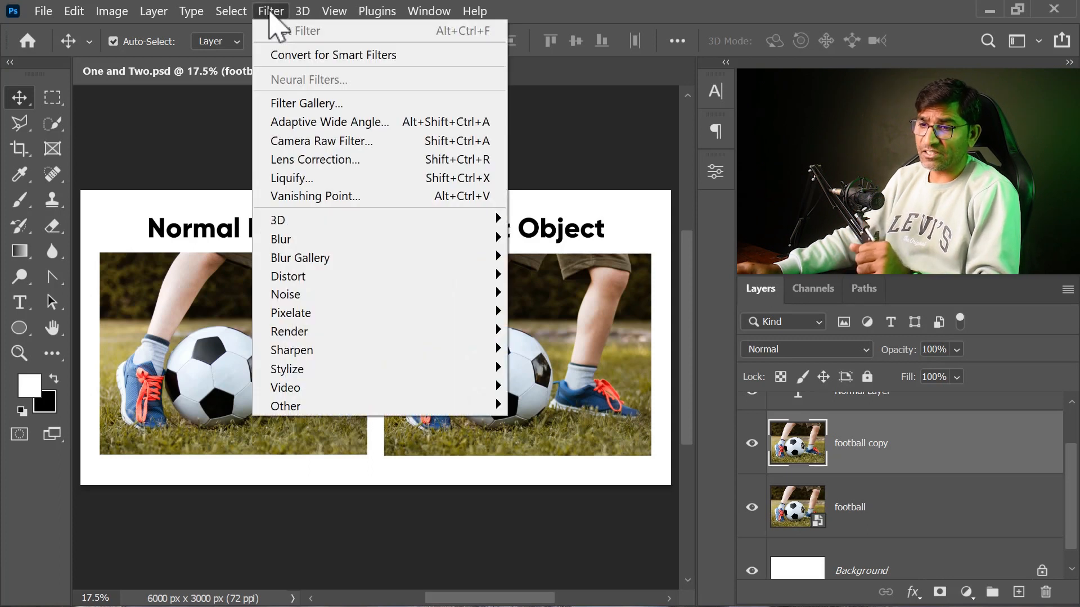
mouse_move(346, 241)
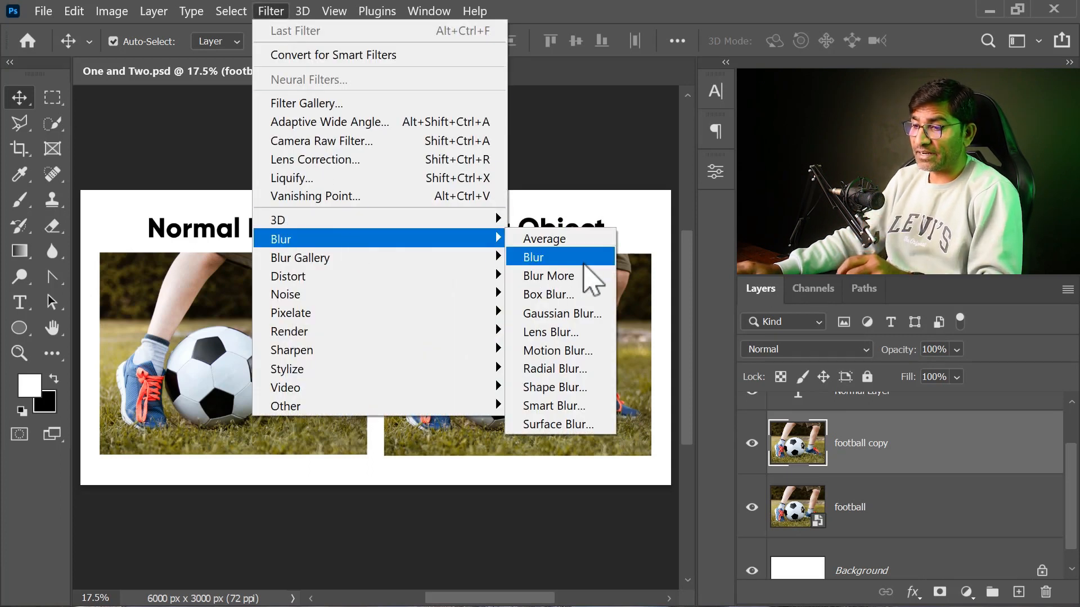
left_click(579, 314)
left_click_drag(583, 121, 453, 121)
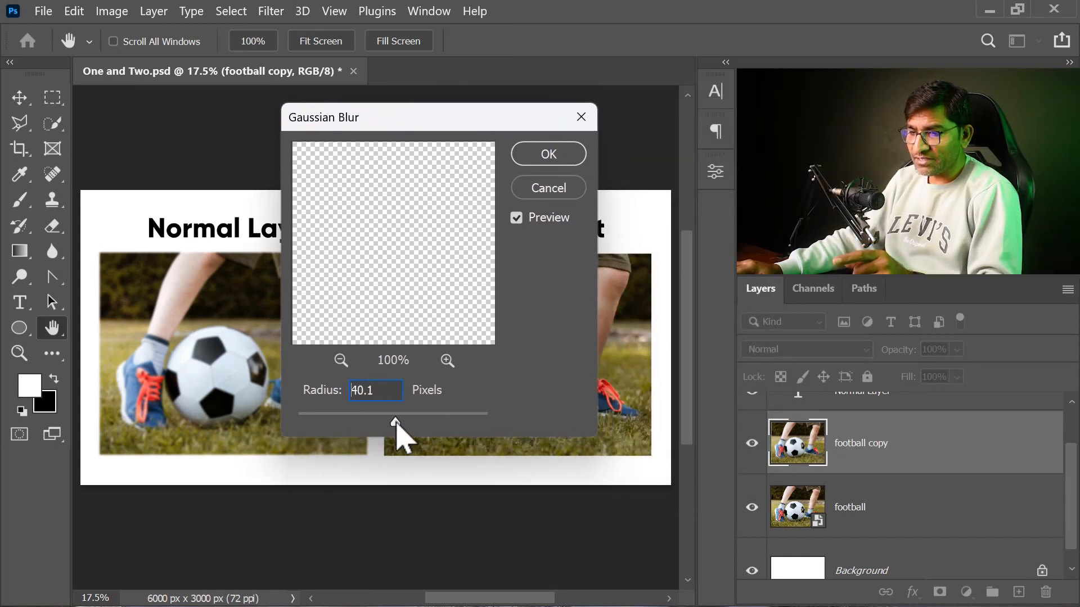
left_click(565, 163)
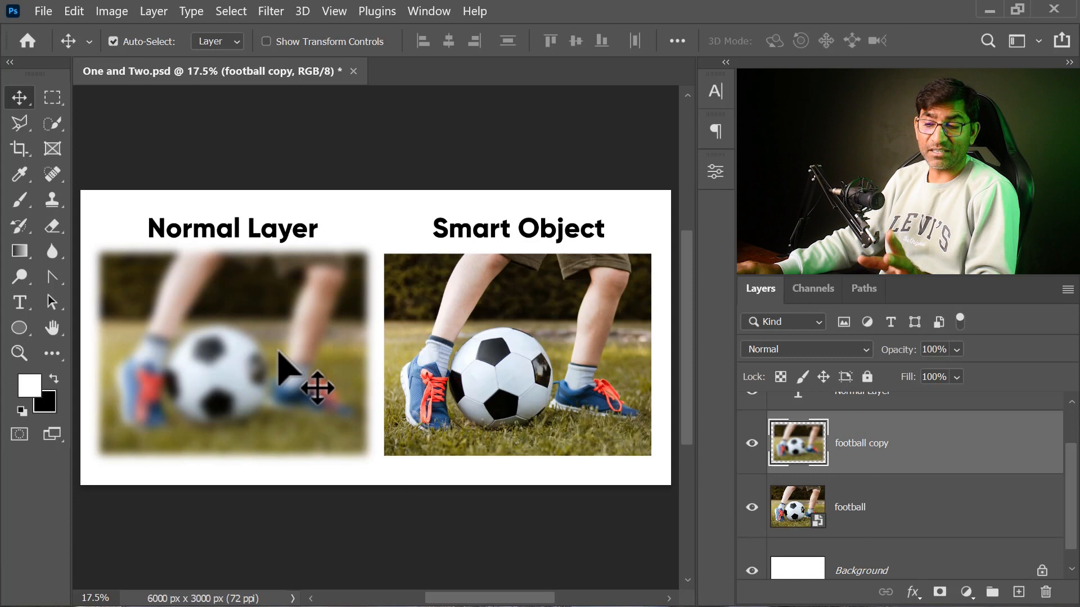
- Apply a Gaussian Blur with a radius of 41.5 pixels to the football smart object layer
left_click(550, 339)
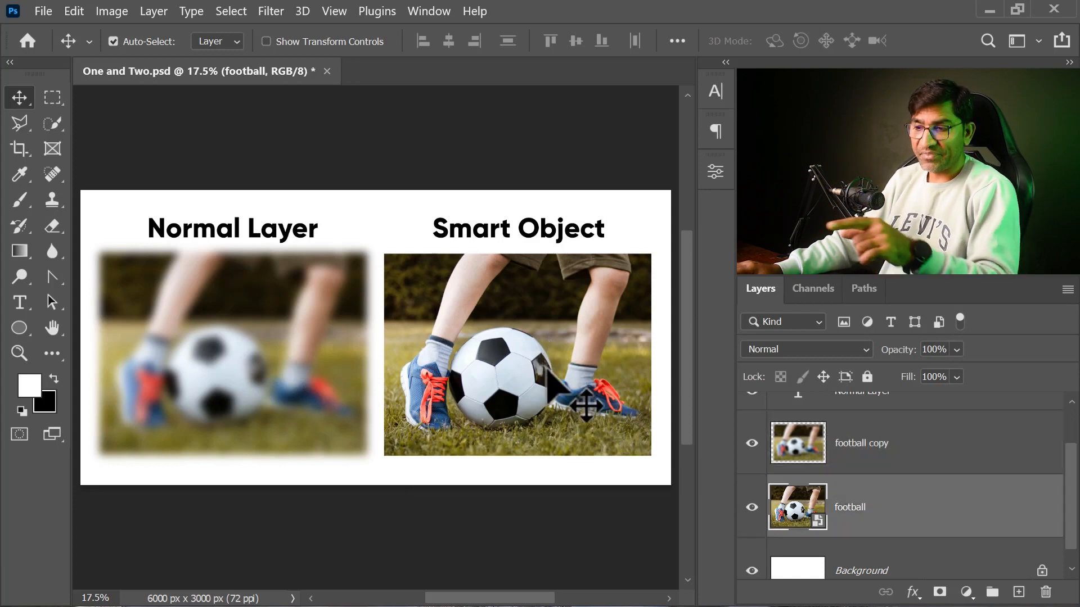
left_click(272, 12)
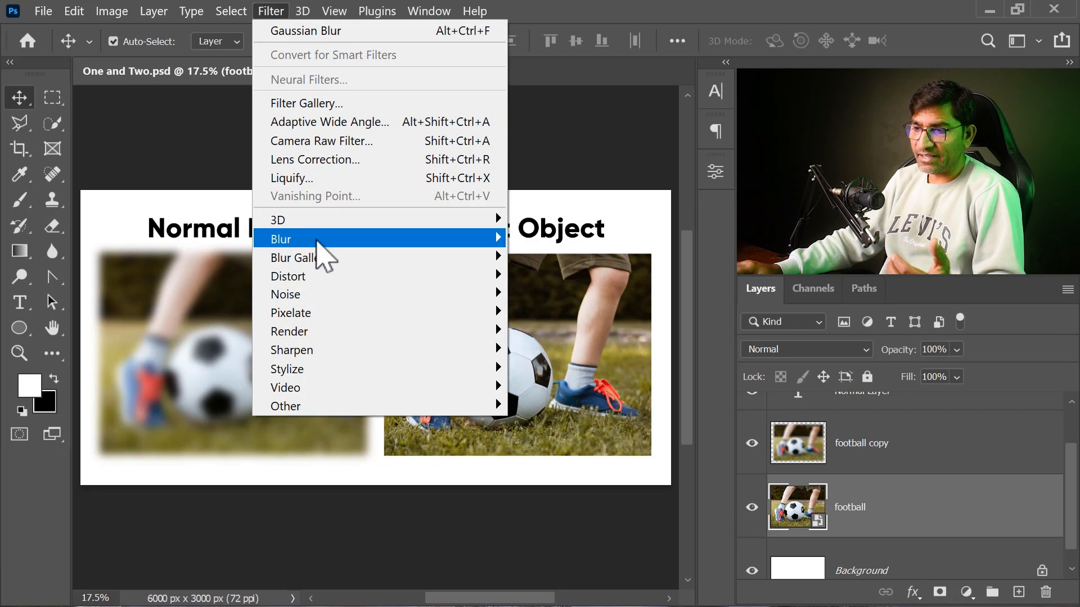
mouse_move(324, 242)
left_click(583, 316)
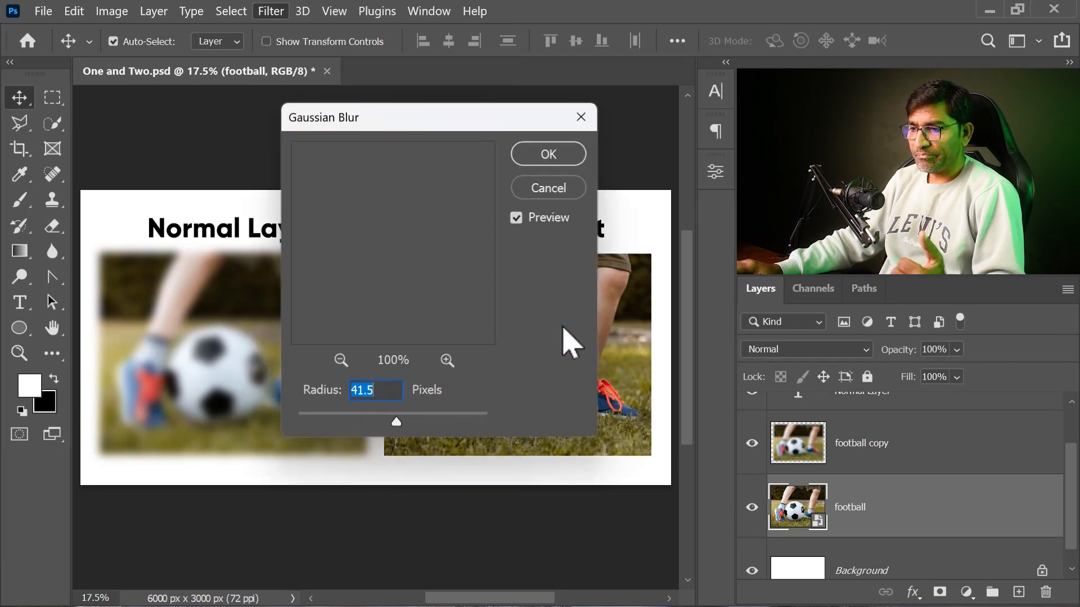
left_click_drag(464, 117, 311, 129)
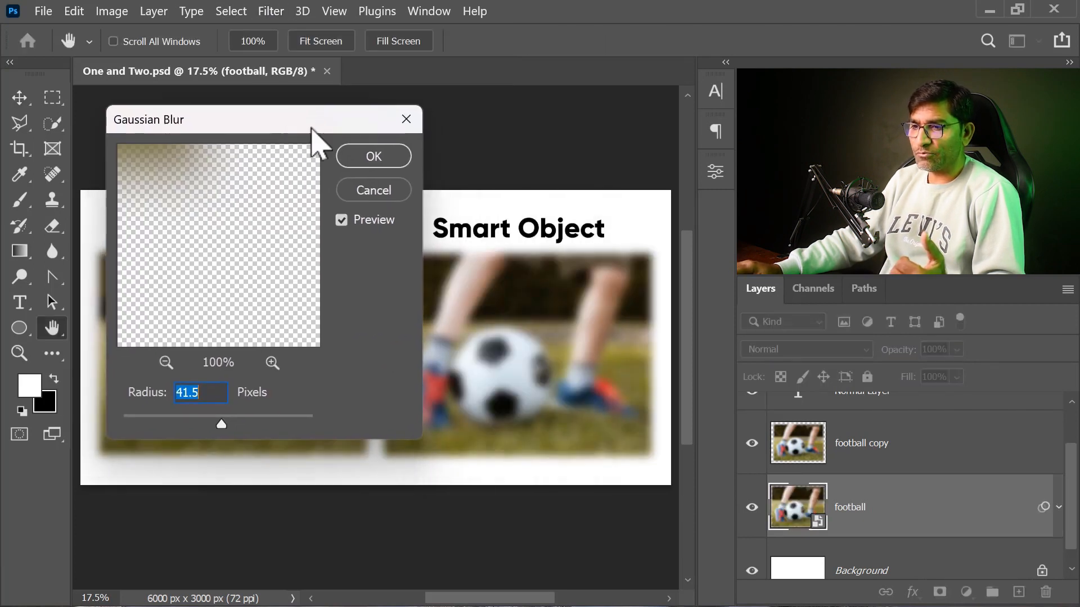
left_click(386, 160)
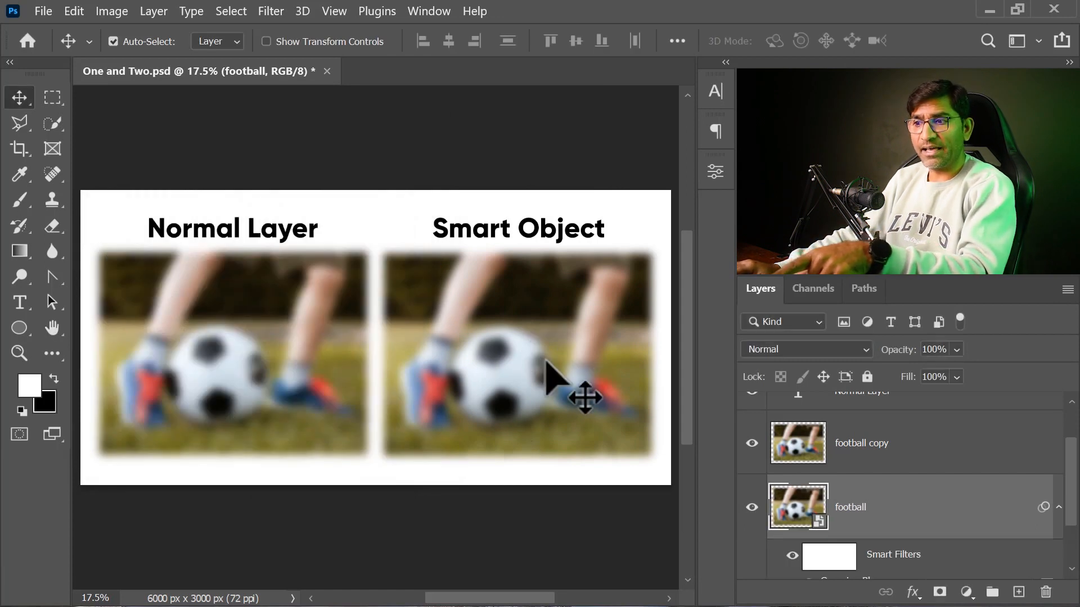
- Edit the Gaussian Blur smart filter on the football layer and set its radius to 6.0 pixels
scroll(936, 503, "down", 1)
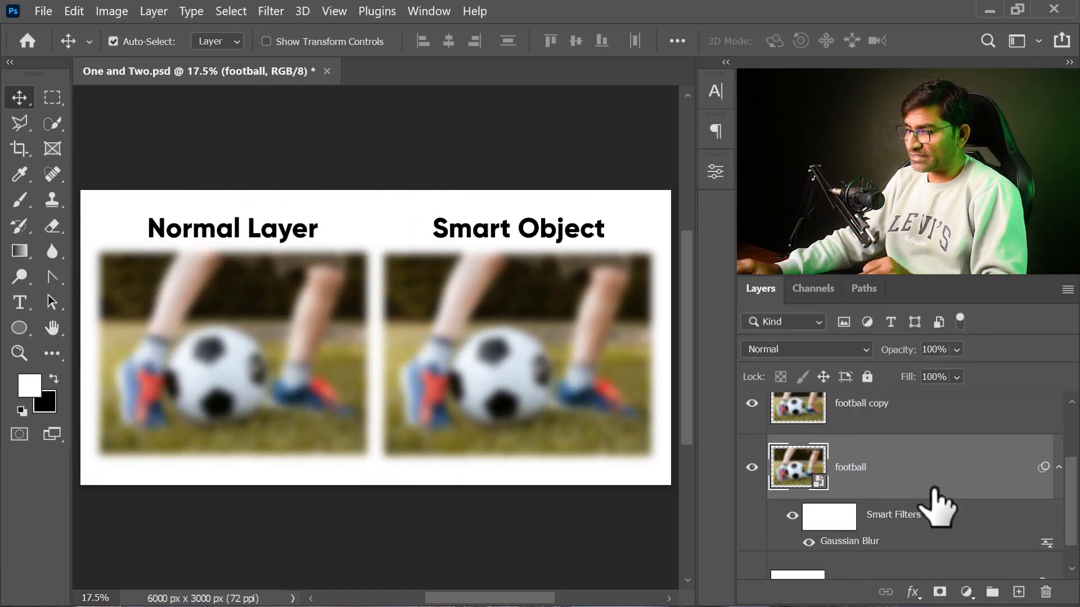
scroll(934, 490, "down", 1)
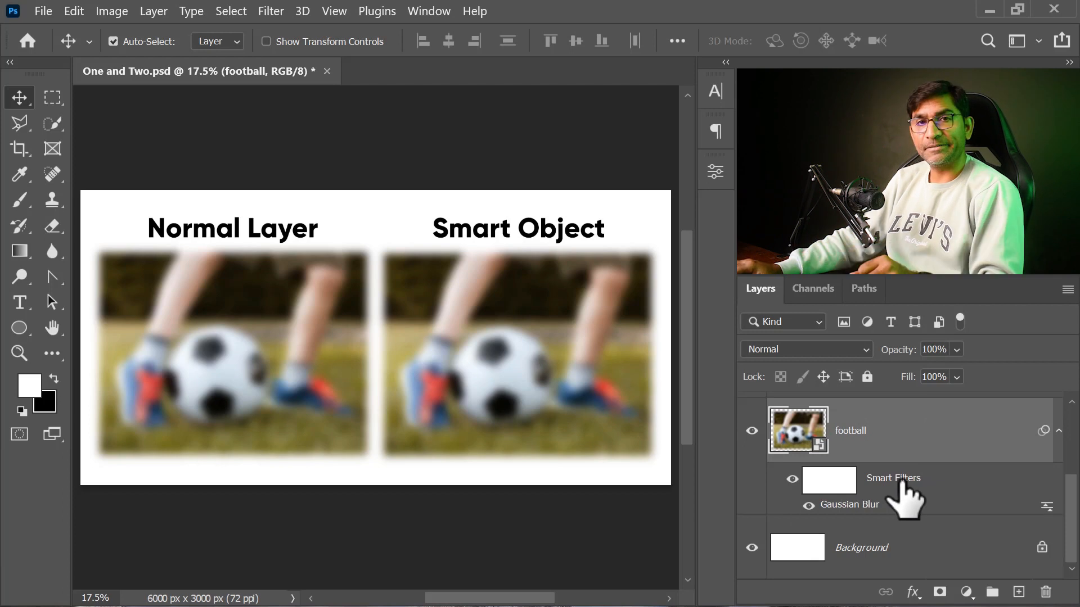
double_click(854, 504)
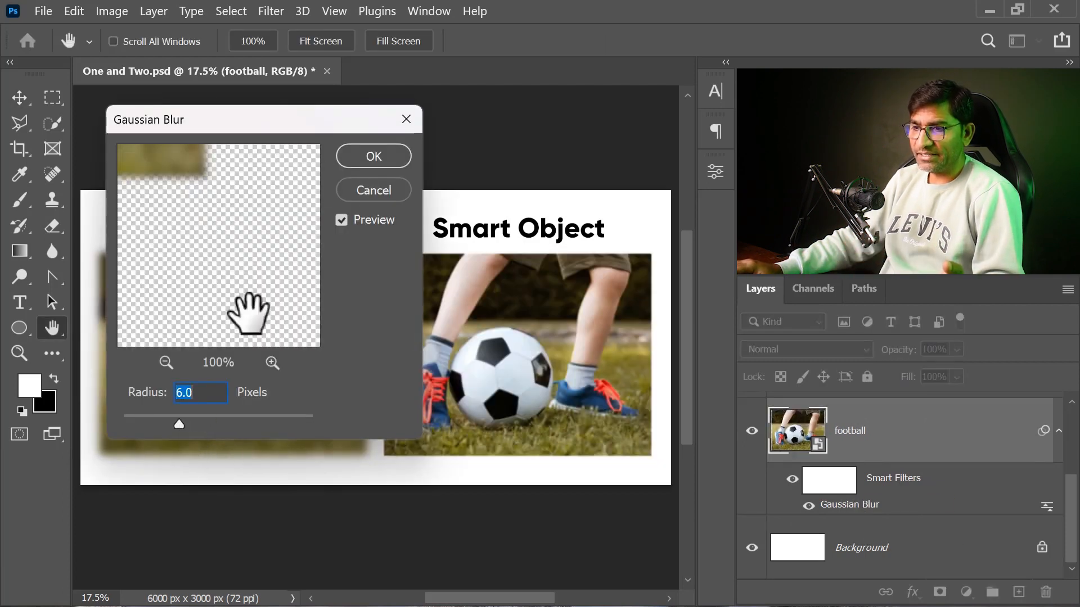
left_click(357, 163)
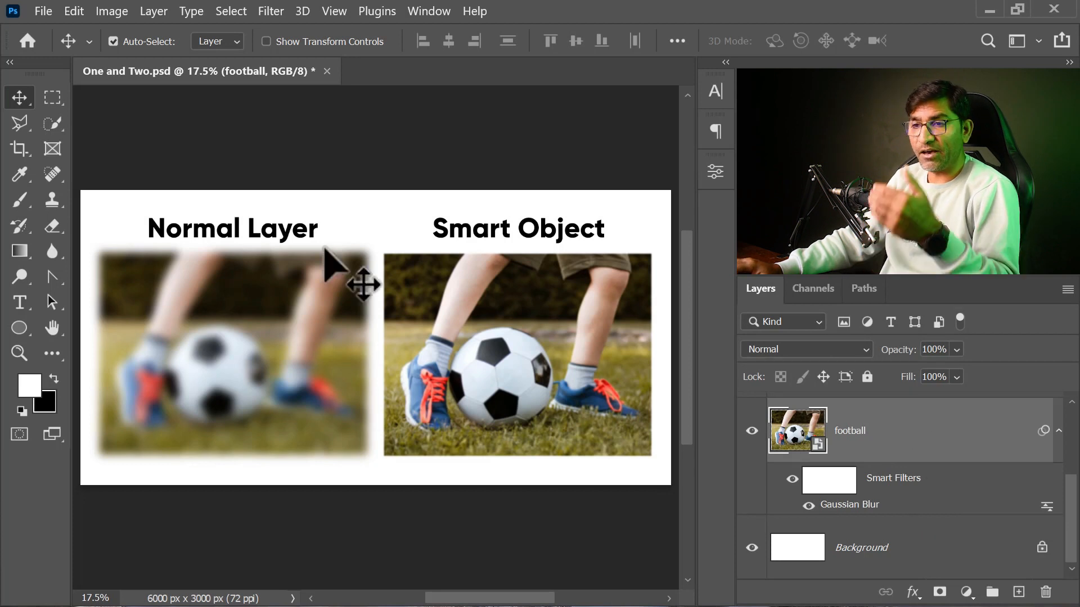
- Apply a Crystallize filter with a cell size of 112 to the football smart object layer
left_click(270, 11)
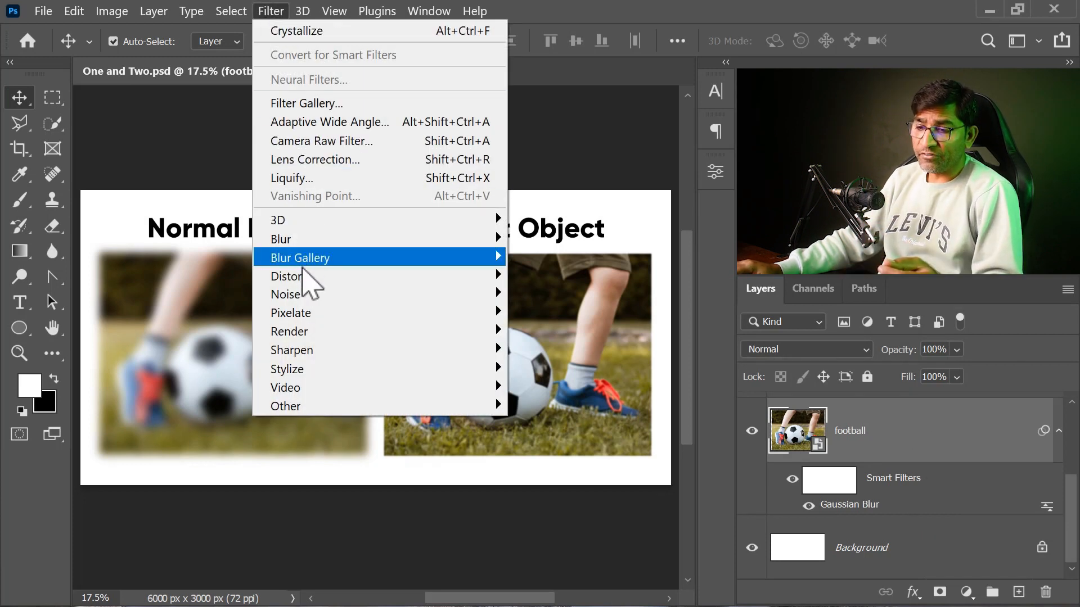
mouse_move(340, 315)
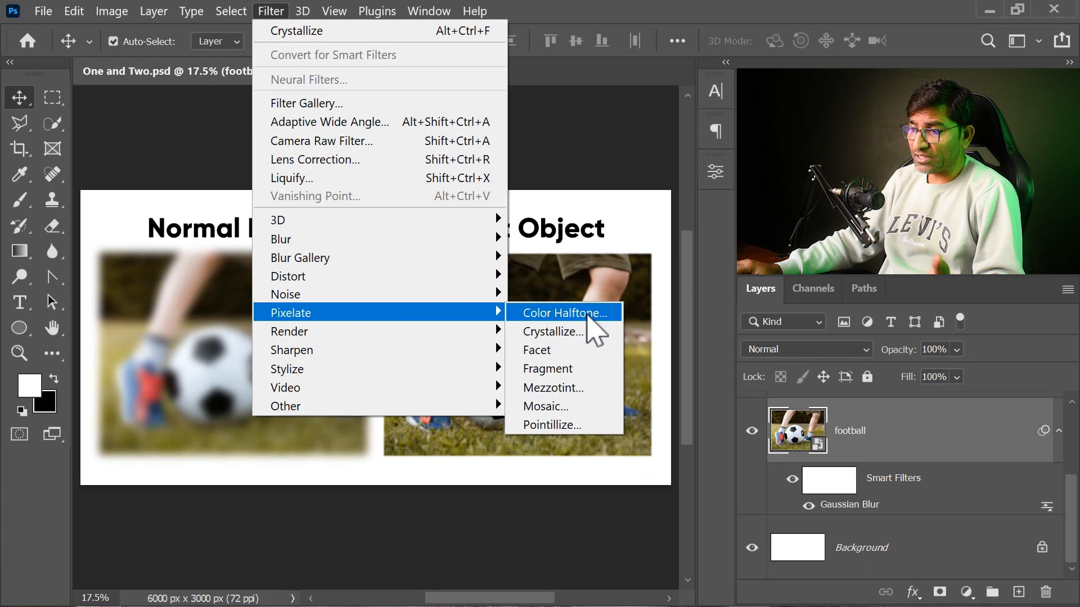
left_click(586, 333)
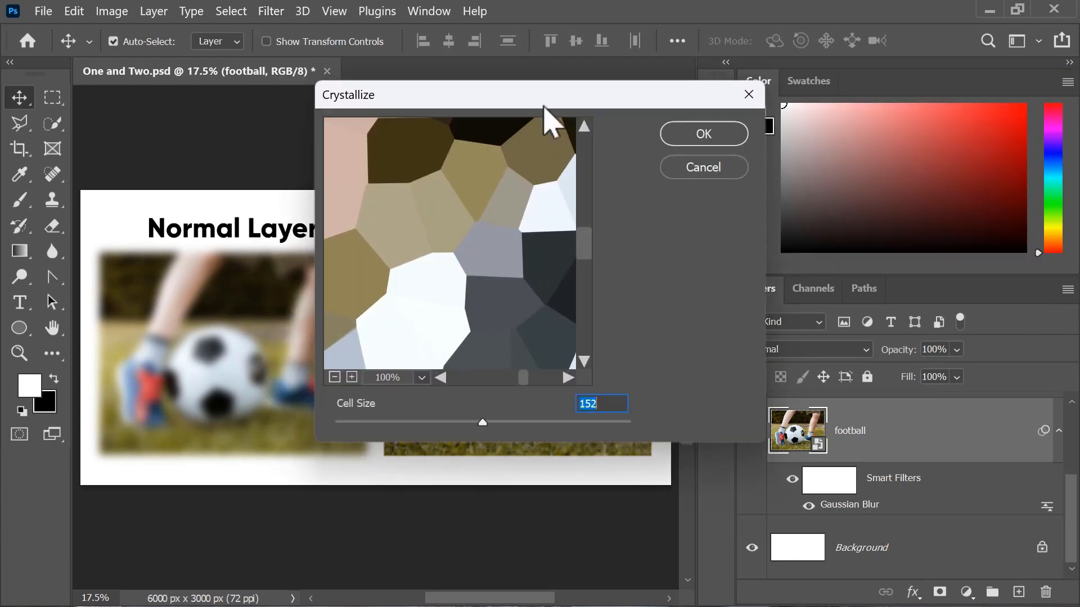
left_click_drag(545, 105, 440, 108)
left_click(352, 426)
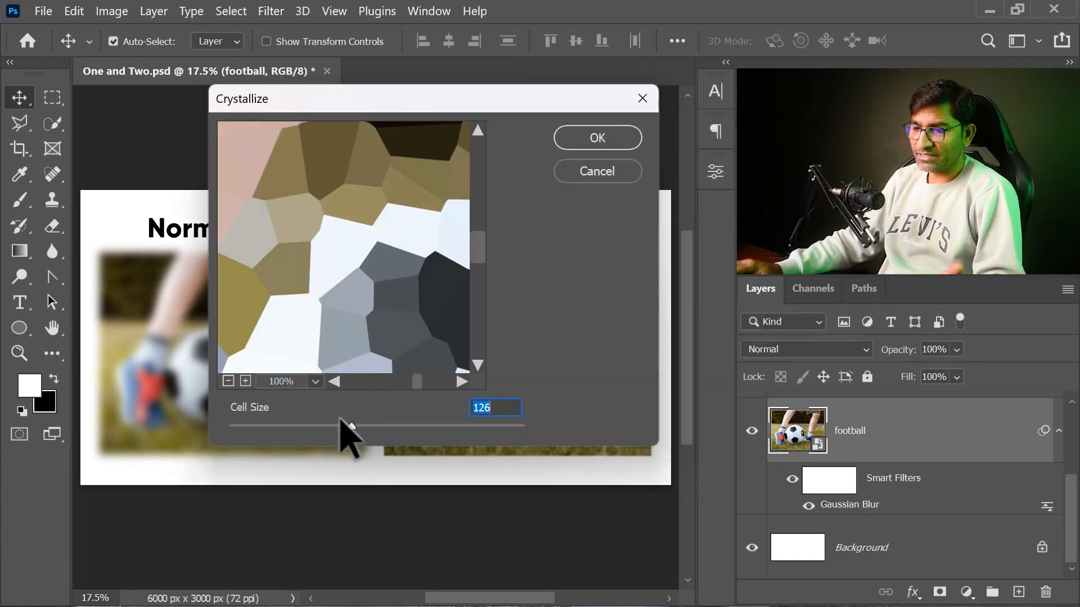
left_click(339, 426)
left_click(593, 141)
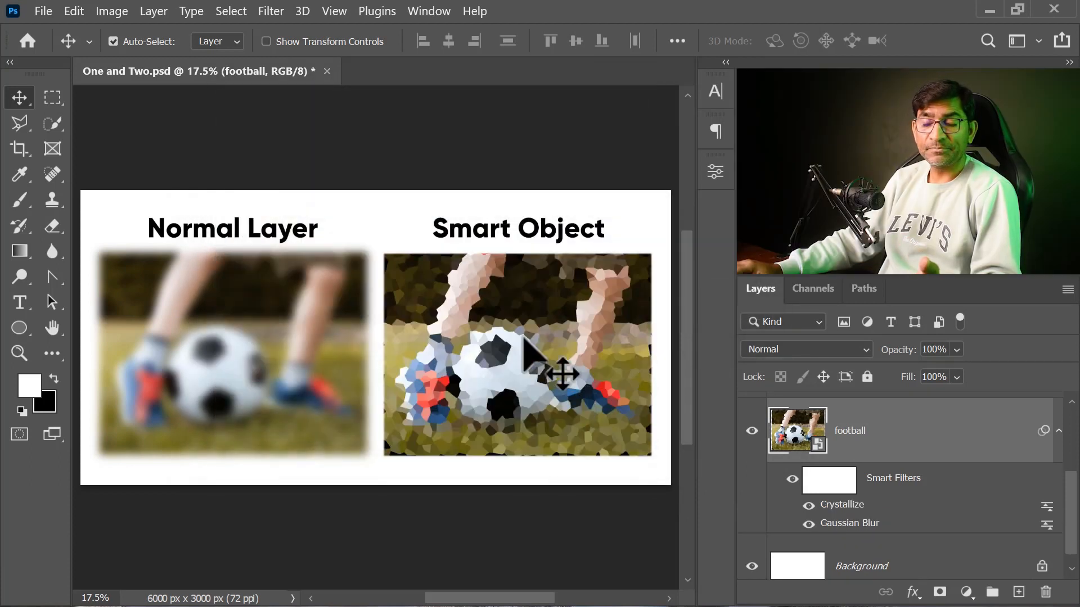
- Edit the Crystallize smart filter on the football layer and reduce its cell size
double_click(857, 506)
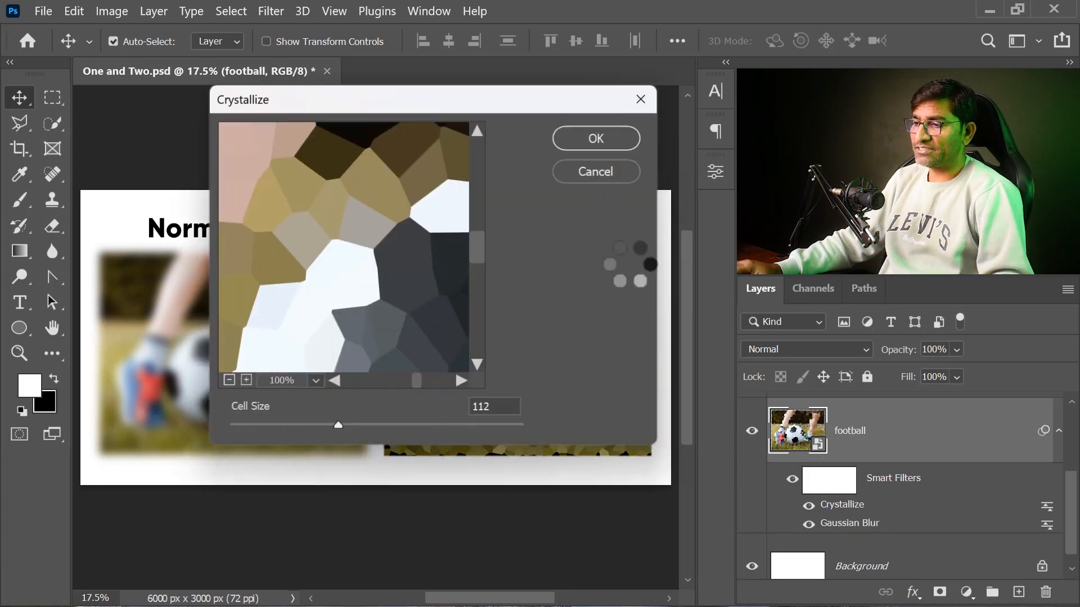
left_click(585, 143)
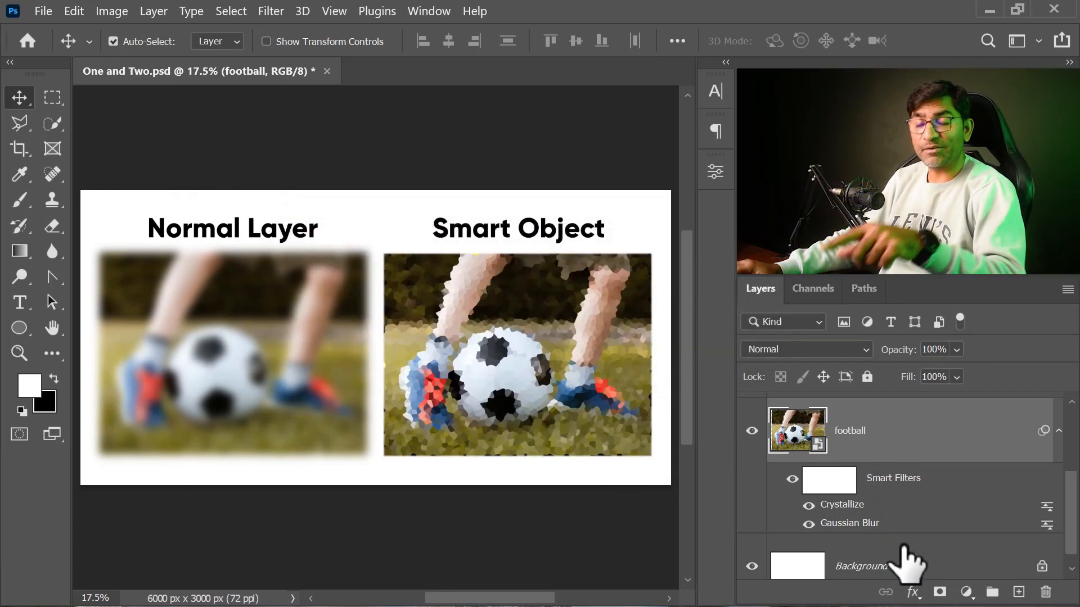
left_click(221, 323)
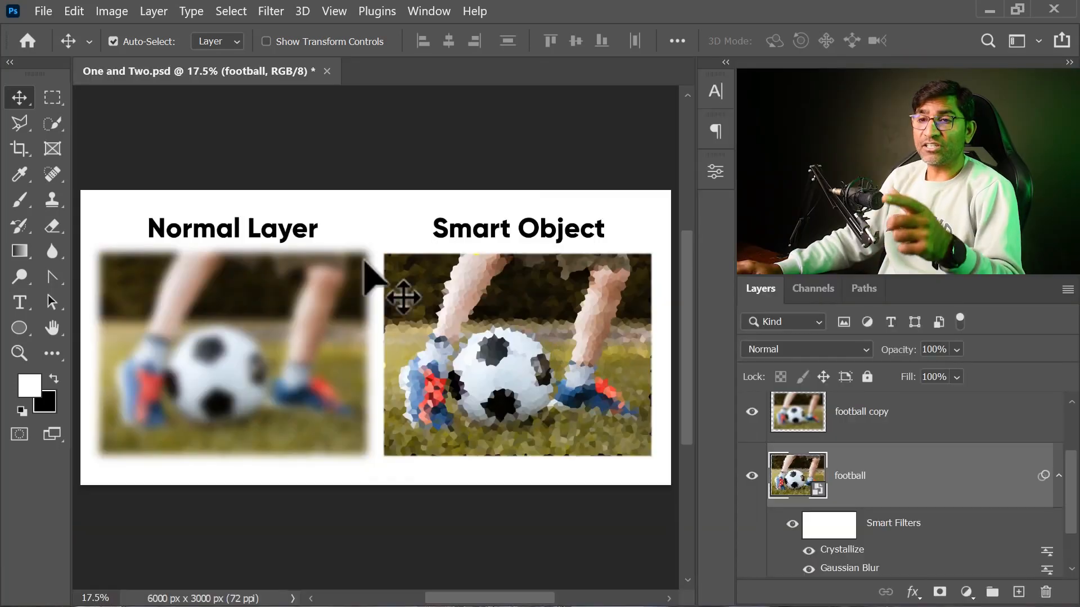
- Open the Realistic-Hoarding.psd file from the Smart Objects and Smart Filter folder
left_click(43, 12)
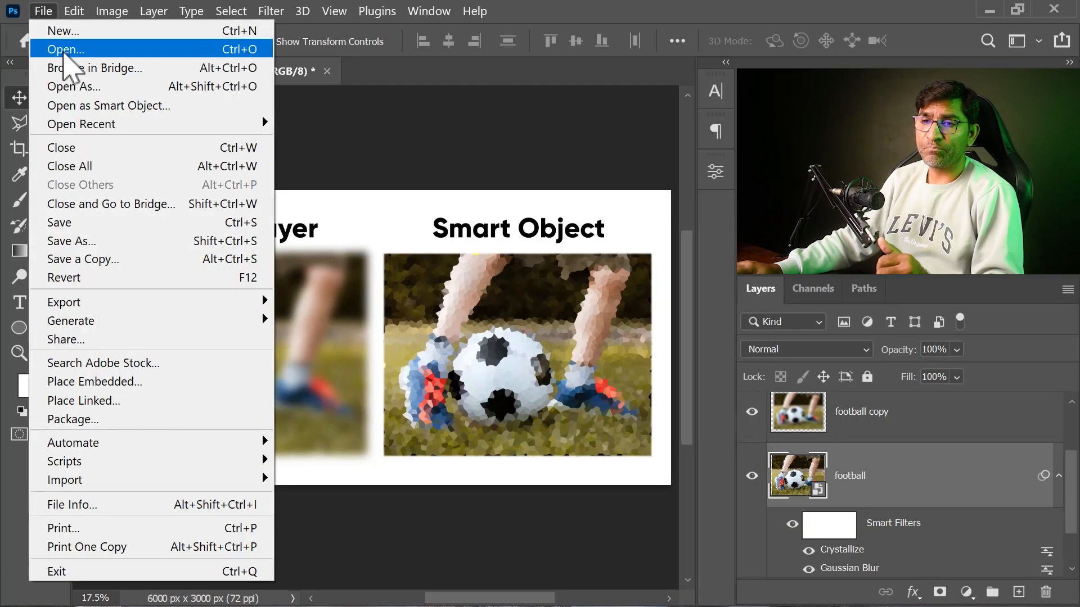
key("Escape")
key("ctrl+o")
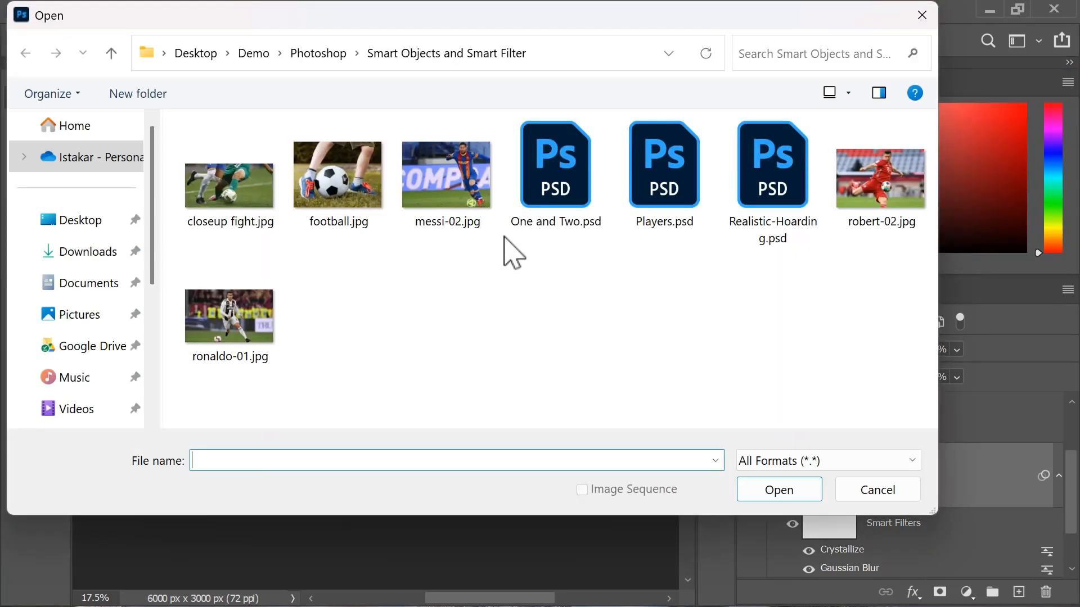
left_click(788, 184)
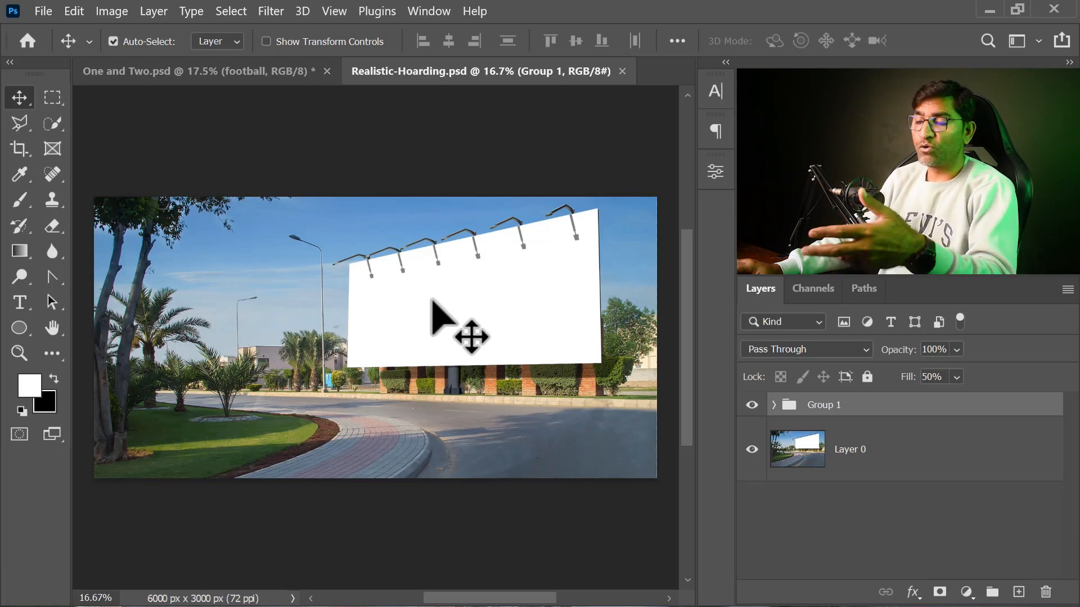
- Place closeup fight.jpg as an embedded image and scale it down to about 55% in the lower-right part of the scene
left_click(44, 11)
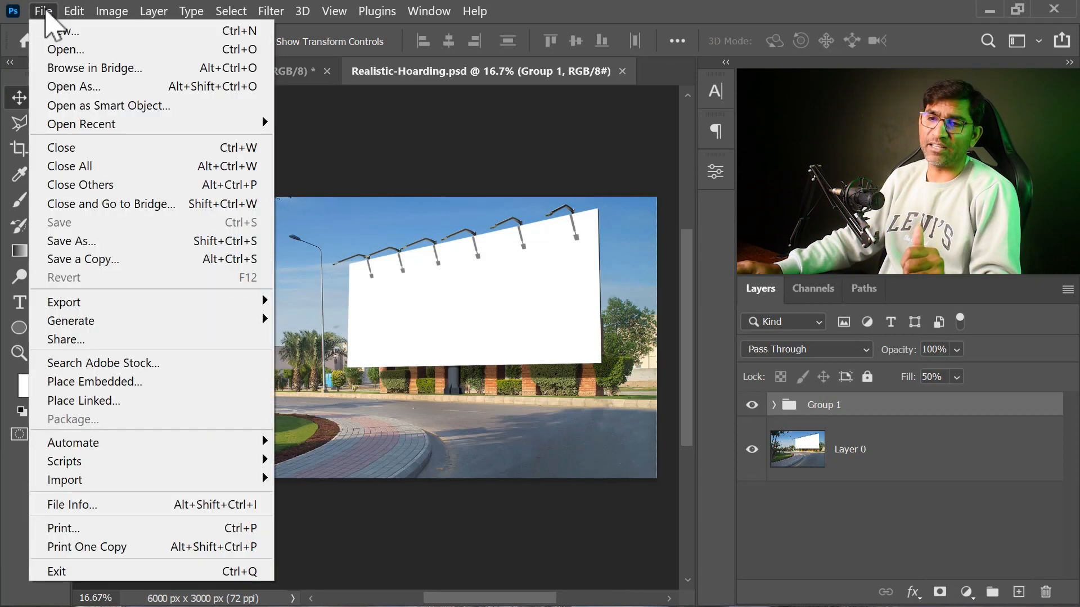
left_click(127, 378)
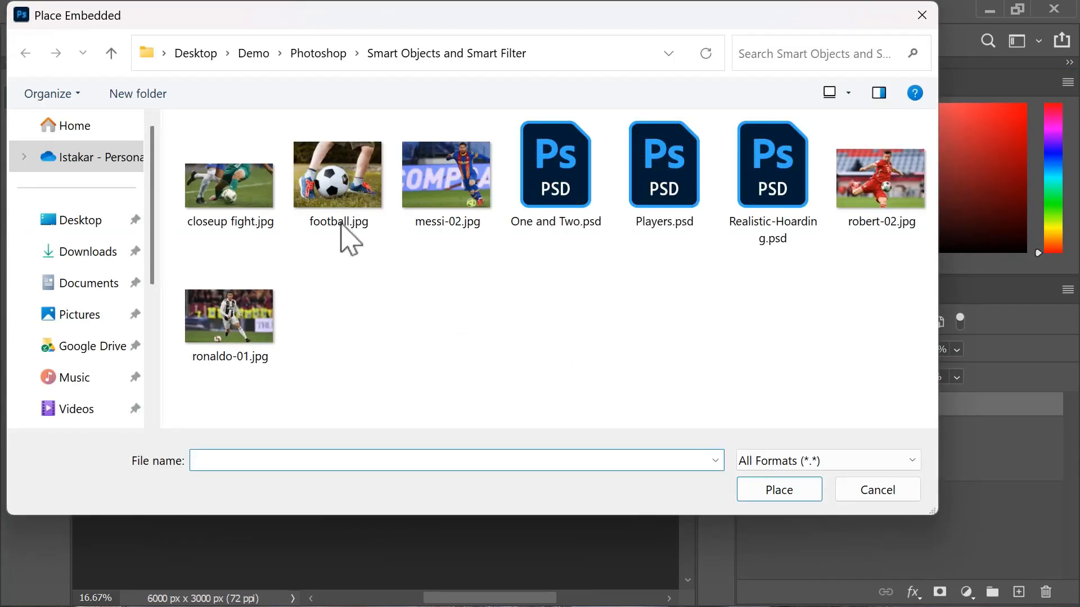
double_click(225, 193)
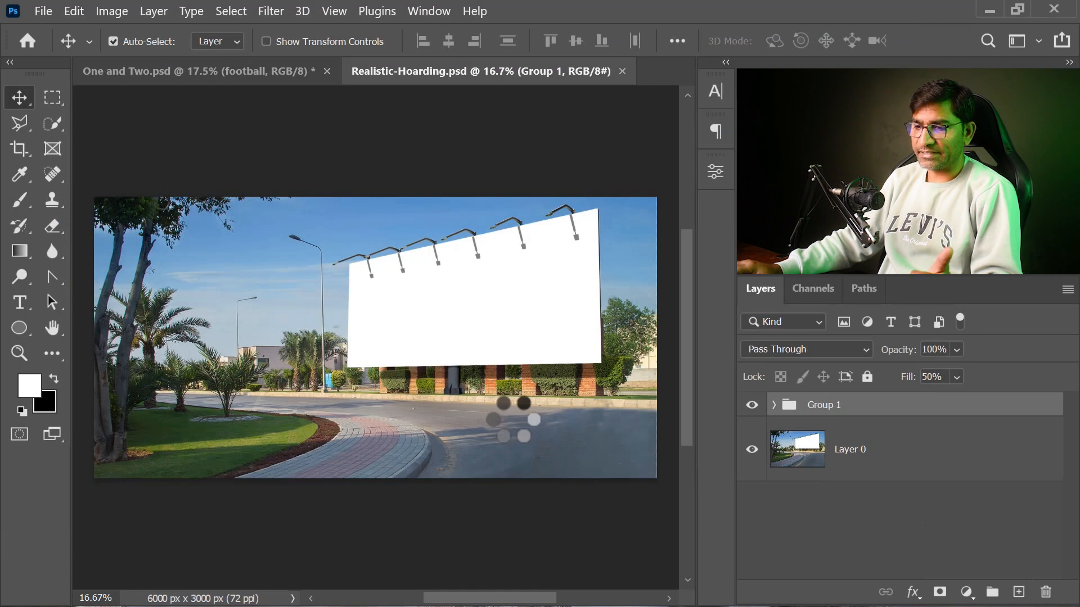
left_click_drag(93, 192, 348, 319)
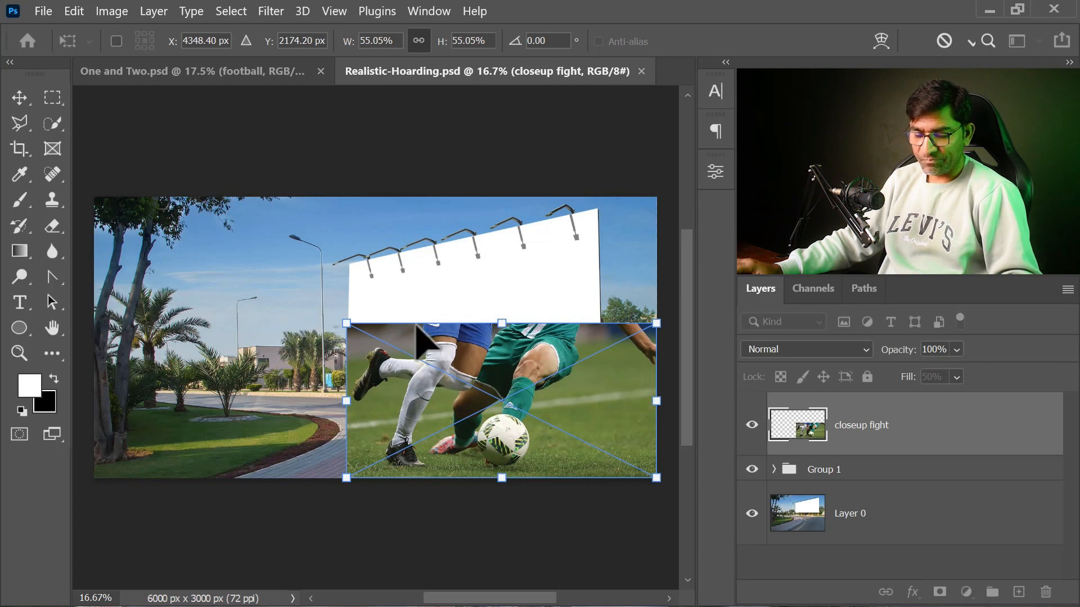
- Distort the placed closeup fight image so its two left corners match the left corners of the billboard
scroll(421, 343, "up", 4)
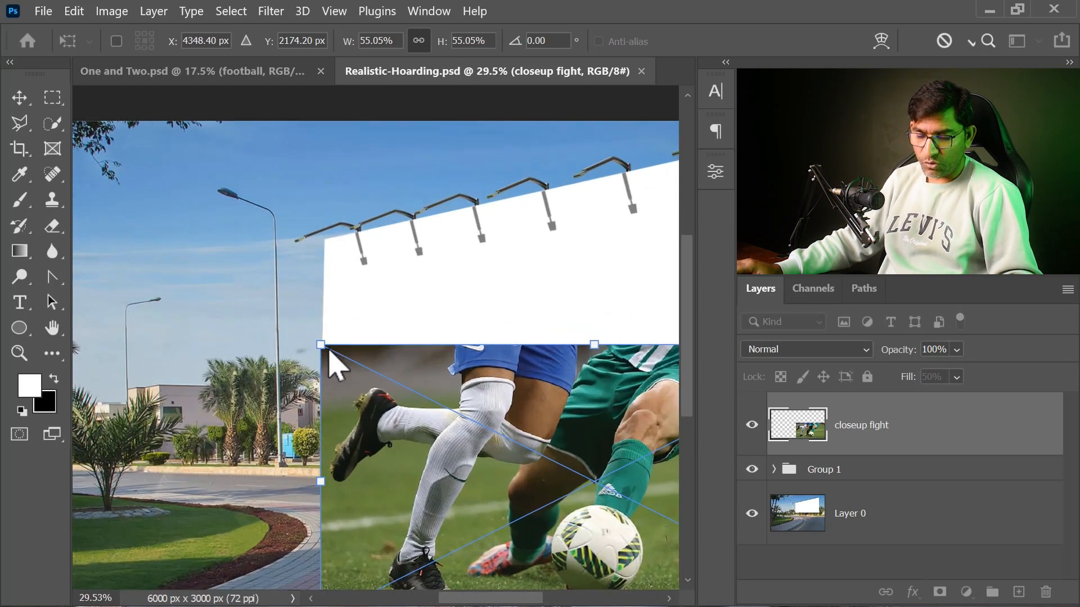
left_click_drag(321, 346, 325, 241)
scroll(355, 371, "down", 3)
left_click_drag(322, 530, 323, 333)
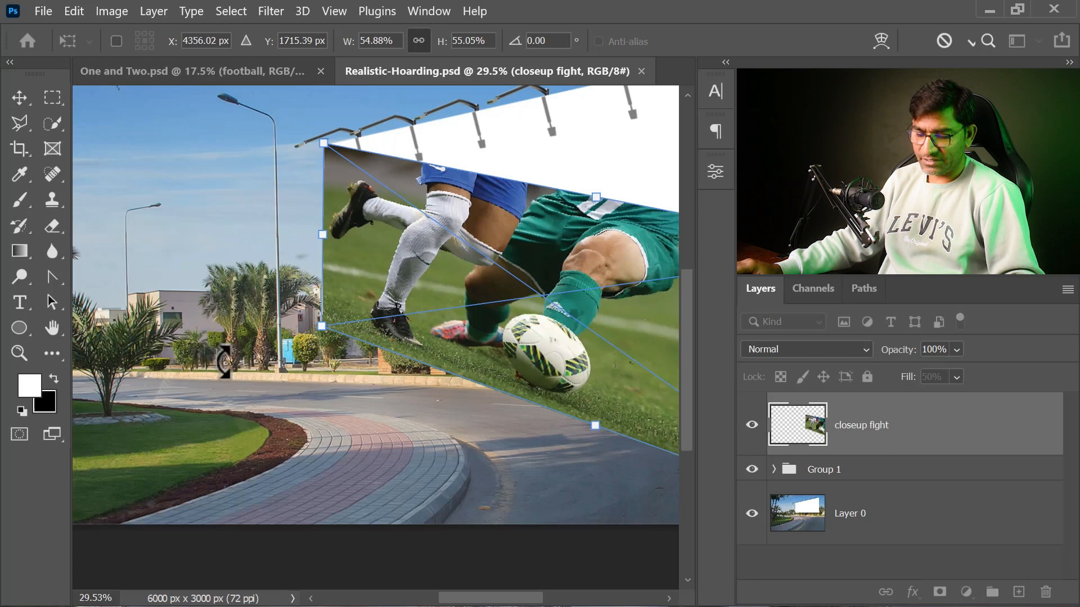
- Distort the closeup fight image's two right corners onto the billboard's right corners and commit the transform
left_click_drag(331, 377, 125, 386)
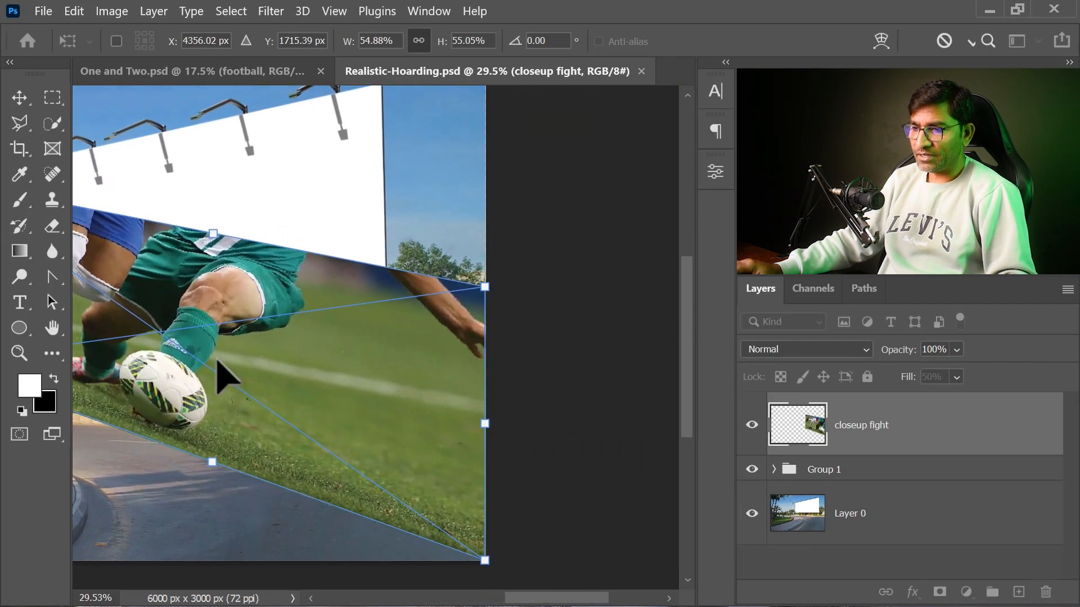
left_click_drag(340, 289, 333, 335)
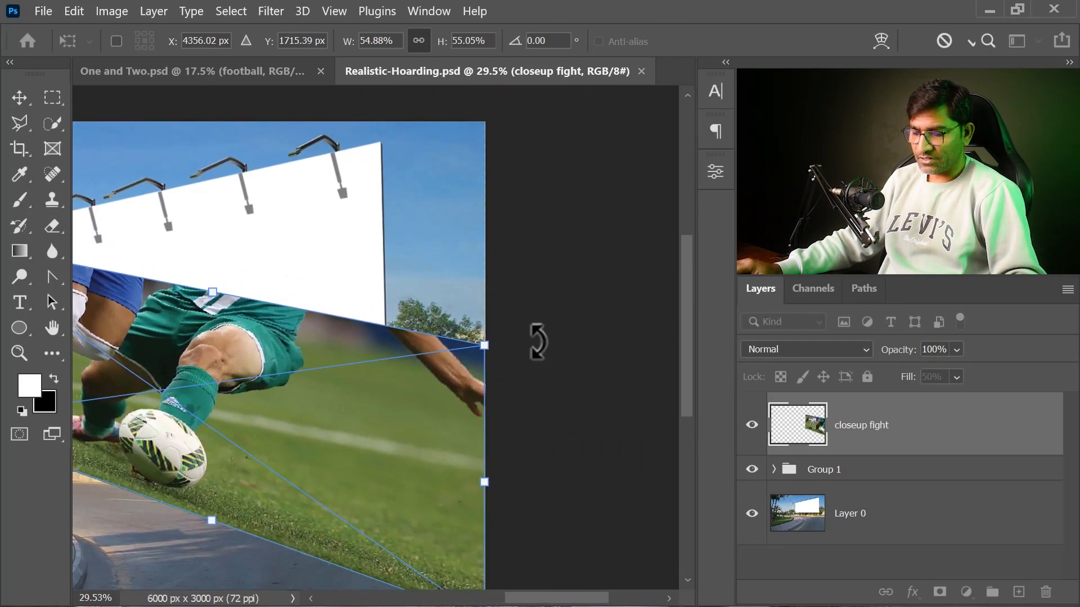
left_click_drag(485, 344, 380, 144)
scroll(518, 330, "down", 3)
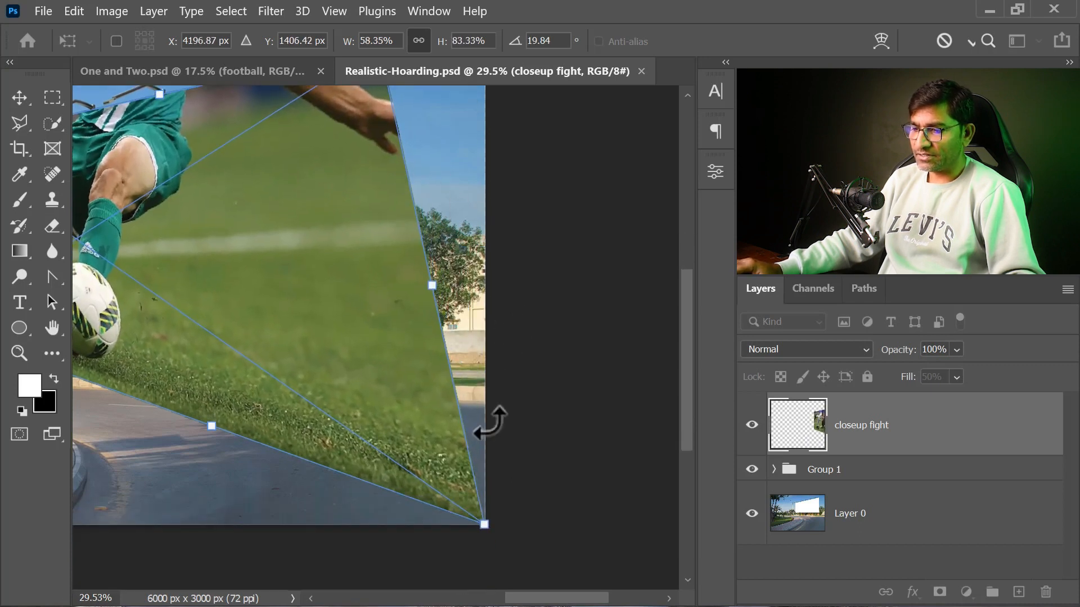
left_click_drag(485, 529, 389, 326)
key("Return")
key("ctrl+0")
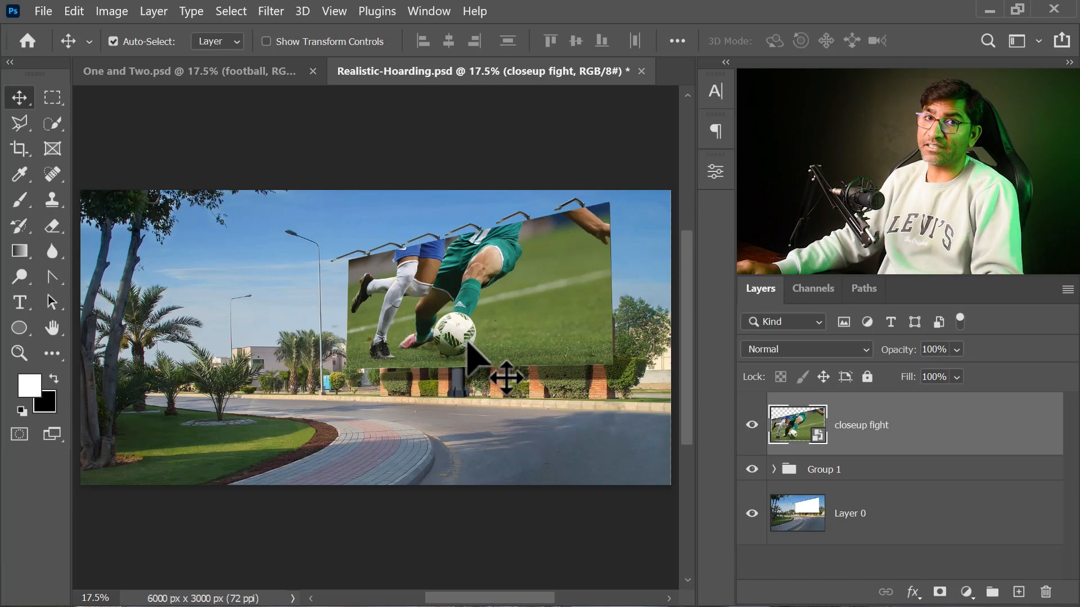
- Move Group 1 above the closeup fight layer, and open the contents of the closeup fight smart object
left_click(849, 474)
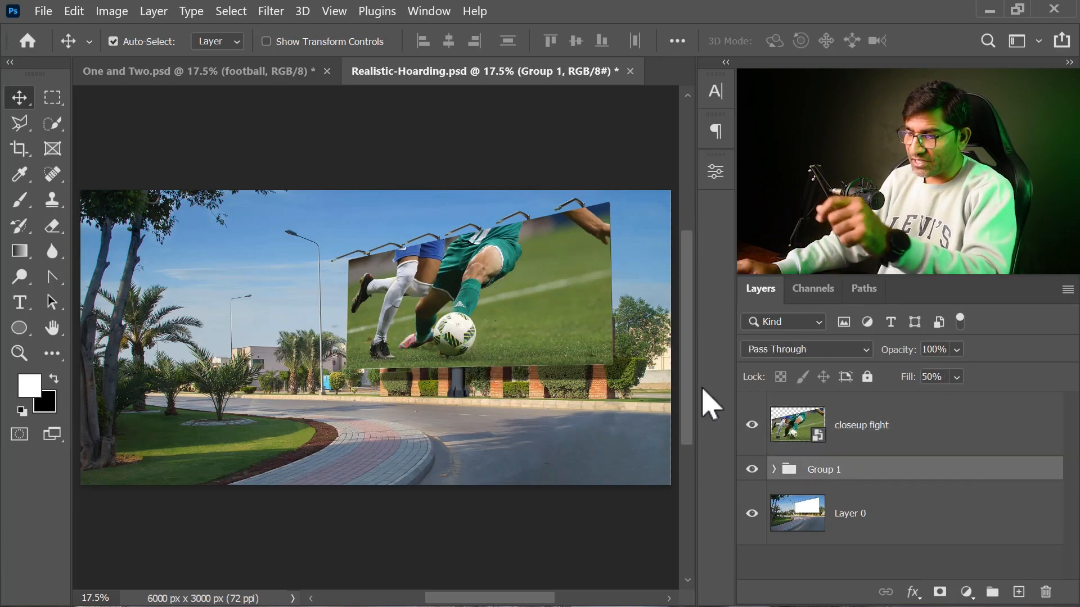
left_click_drag(872, 472, 870, 399)
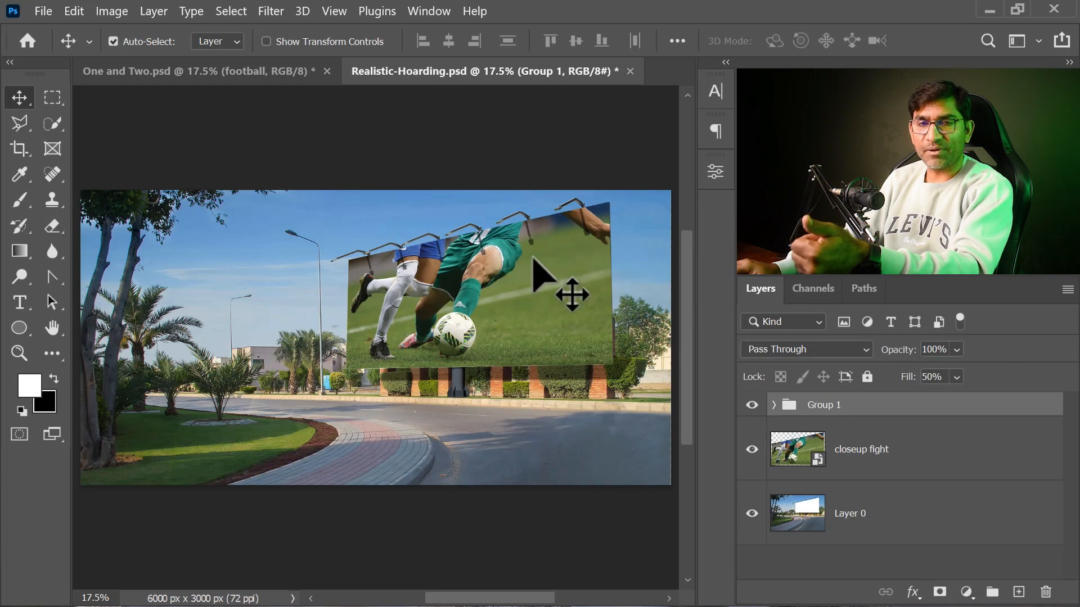
left_click(917, 451)
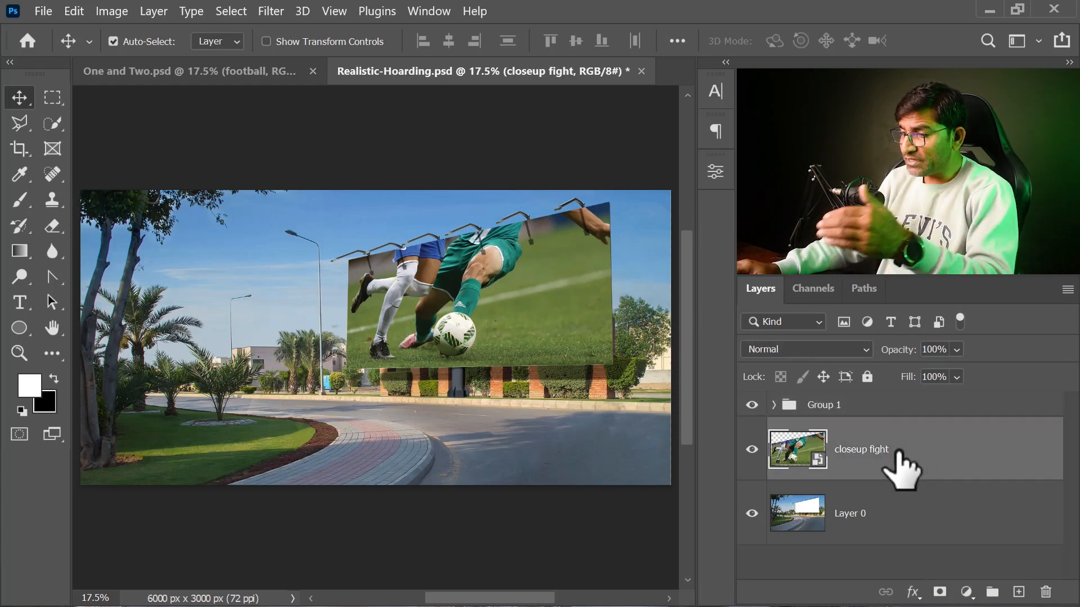
double_click(797, 451)
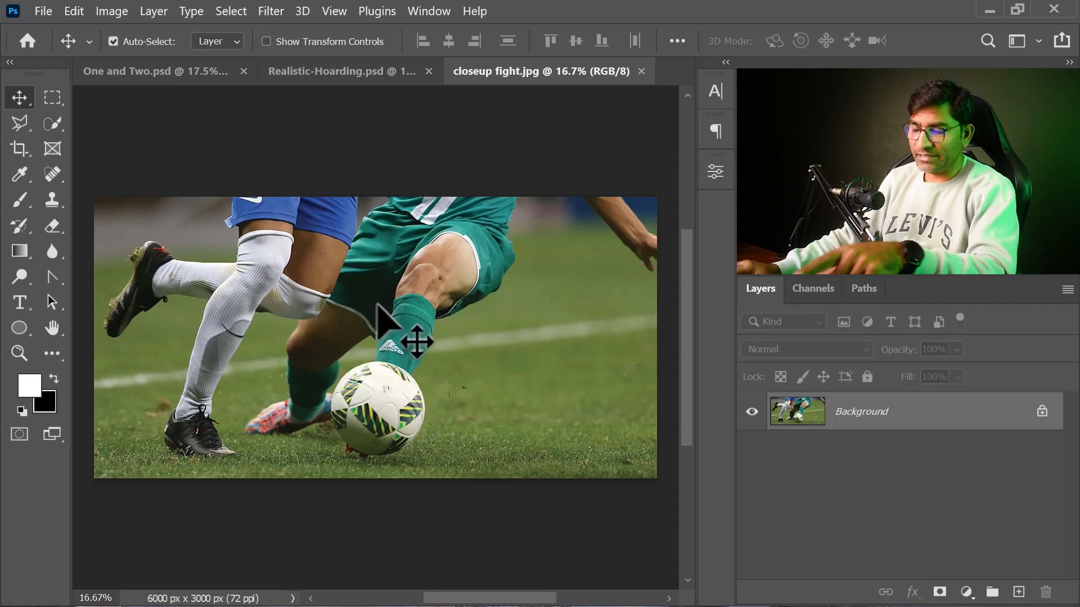
- Place robert-02.jpg as an embedded image in the closeup fight contents document
left_click(44, 18)
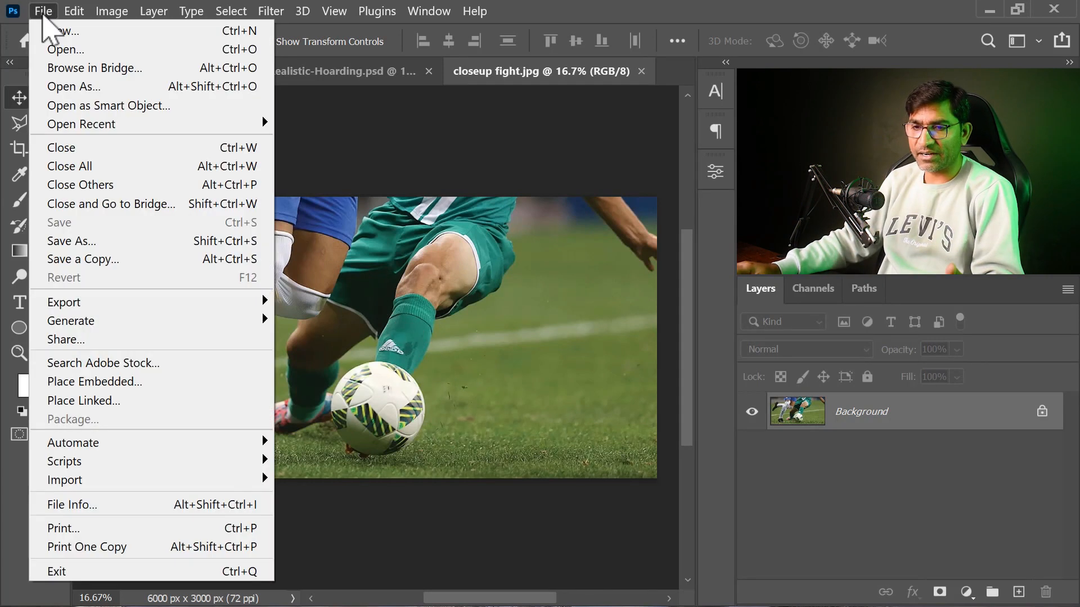
left_click(114, 386)
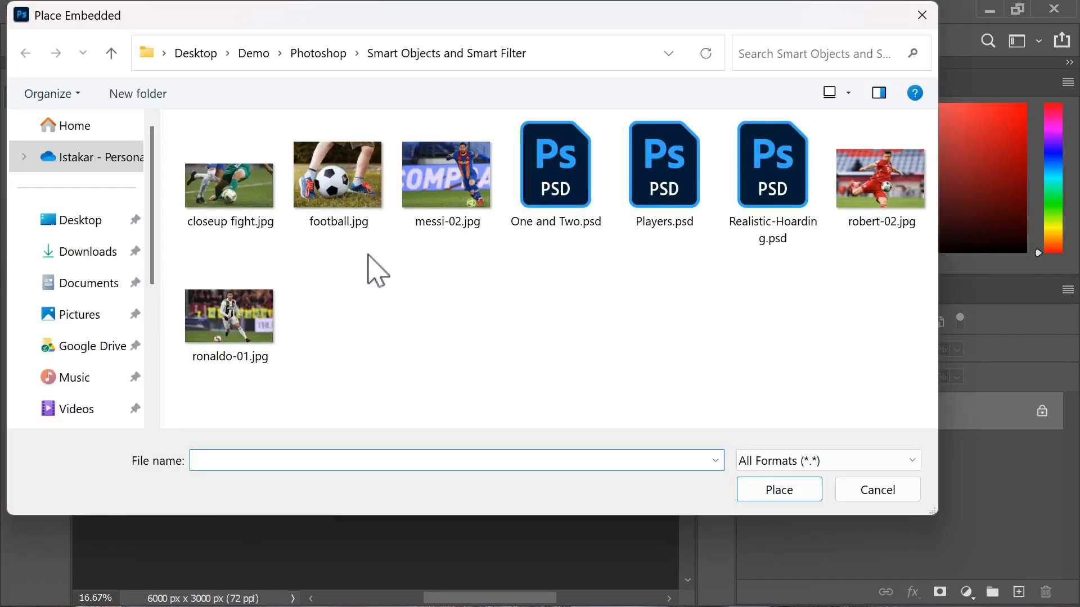
double_click(893, 186)
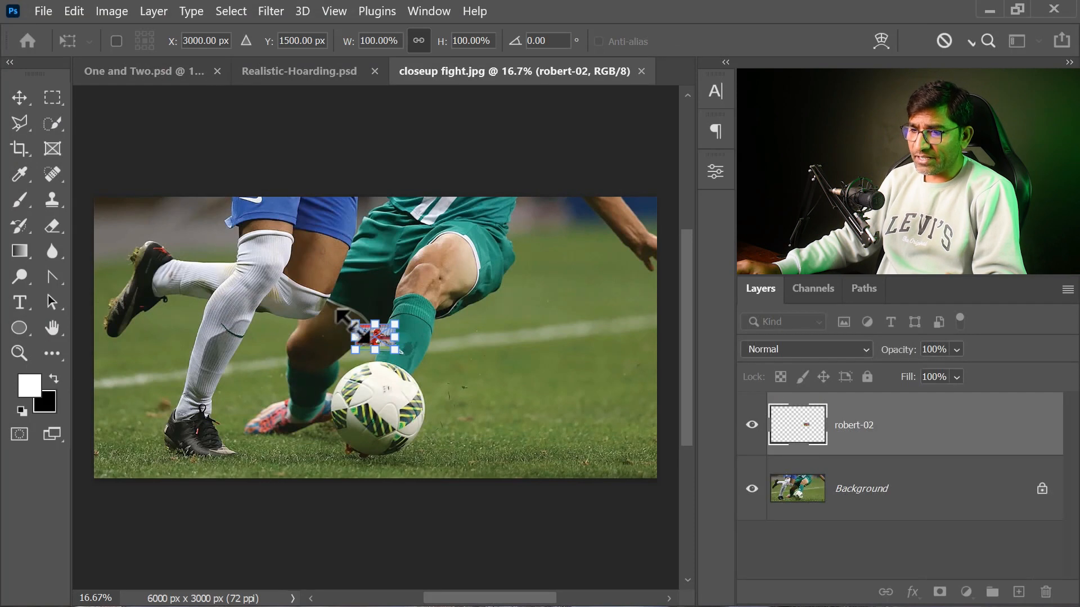
- Scale the robert-02 image to about 1389% to fill the canvas width, position it with the player's head in view, and commit
left_click_drag(371, 324, 385, 198)
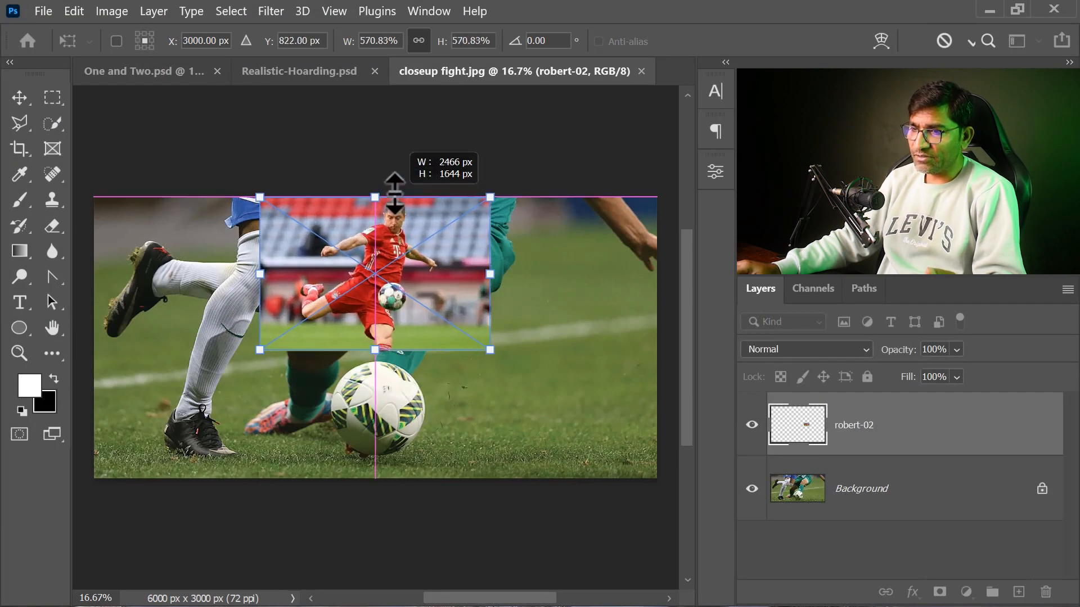
left_click_drag(375, 350, 380, 481)
left_click_drag(584, 336, 656, 336)
left_click_drag(163, 338, 84, 335)
left_click_drag(382, 257, 383, 284)
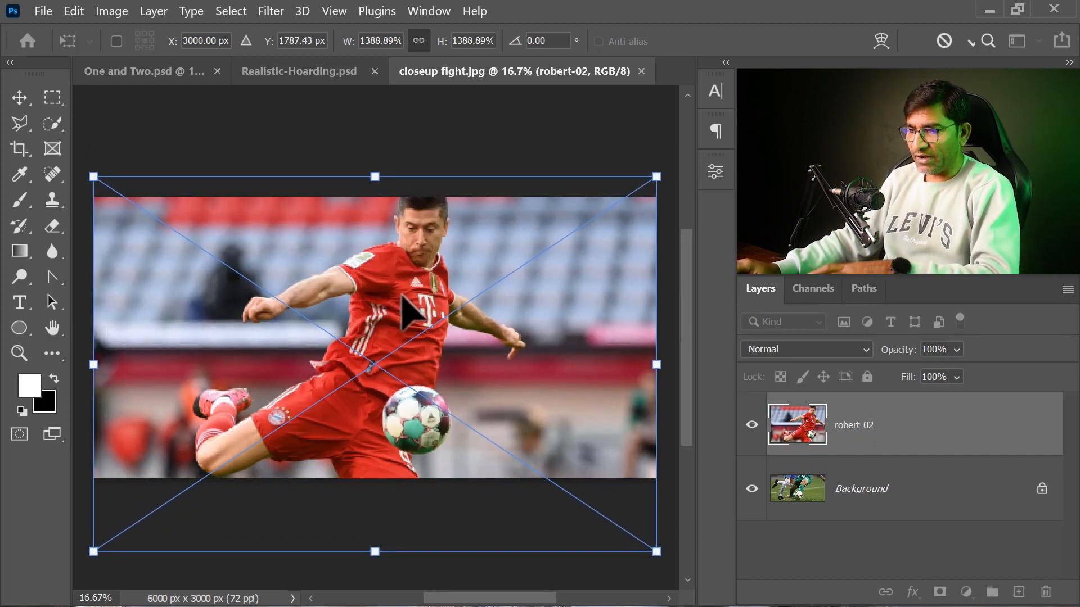
key("Return")
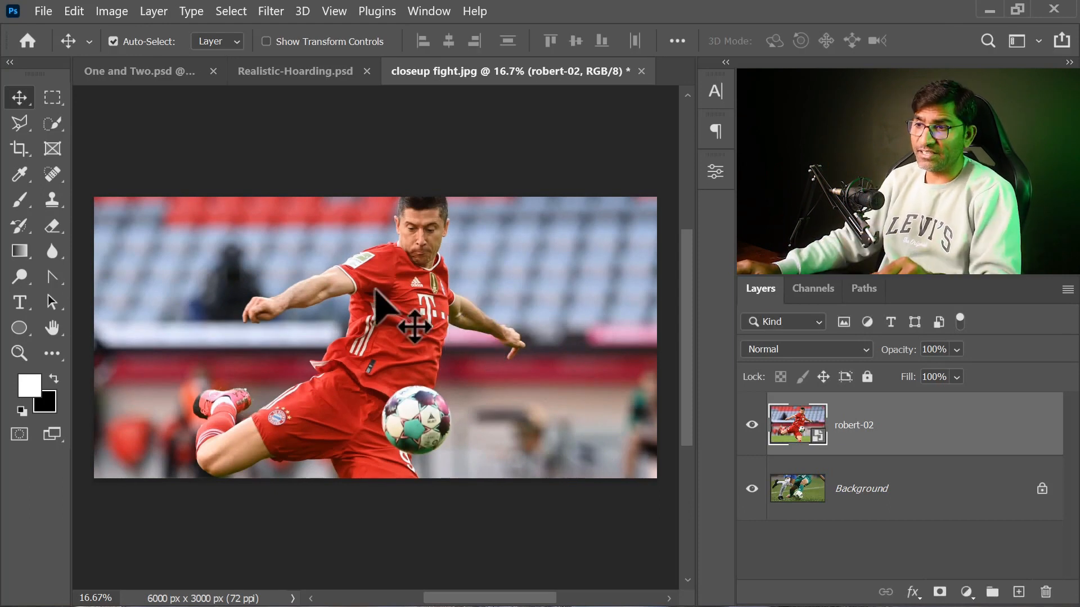
- Save the smart object's edited contents as closeup fight.psd in the Smart Objects and Smart Filter folder, with Maximize Compatibility enabled
left_click(641, 72)
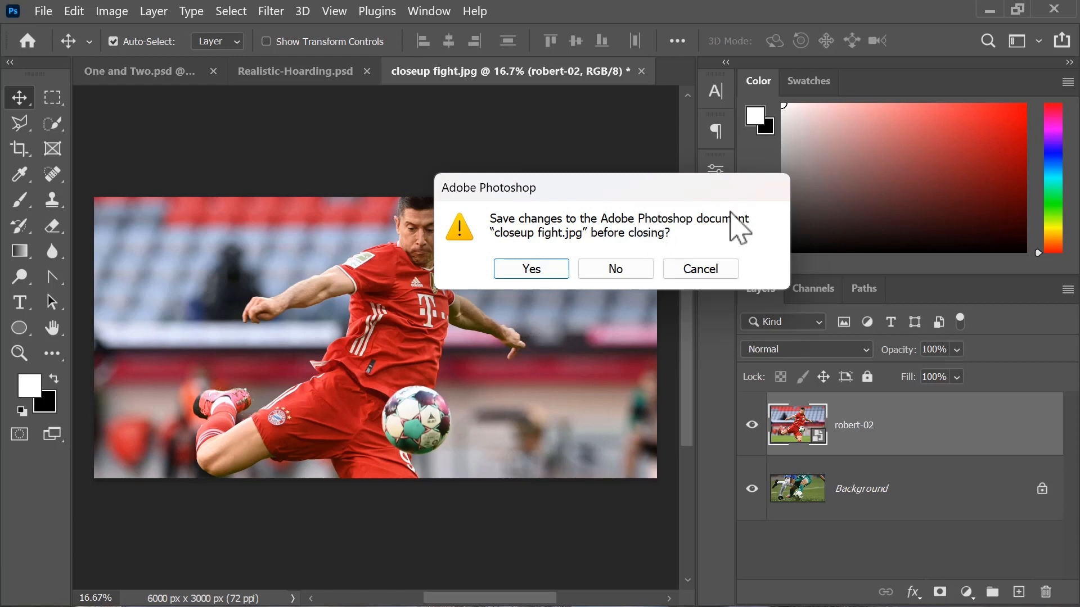
left_click(689, 271)
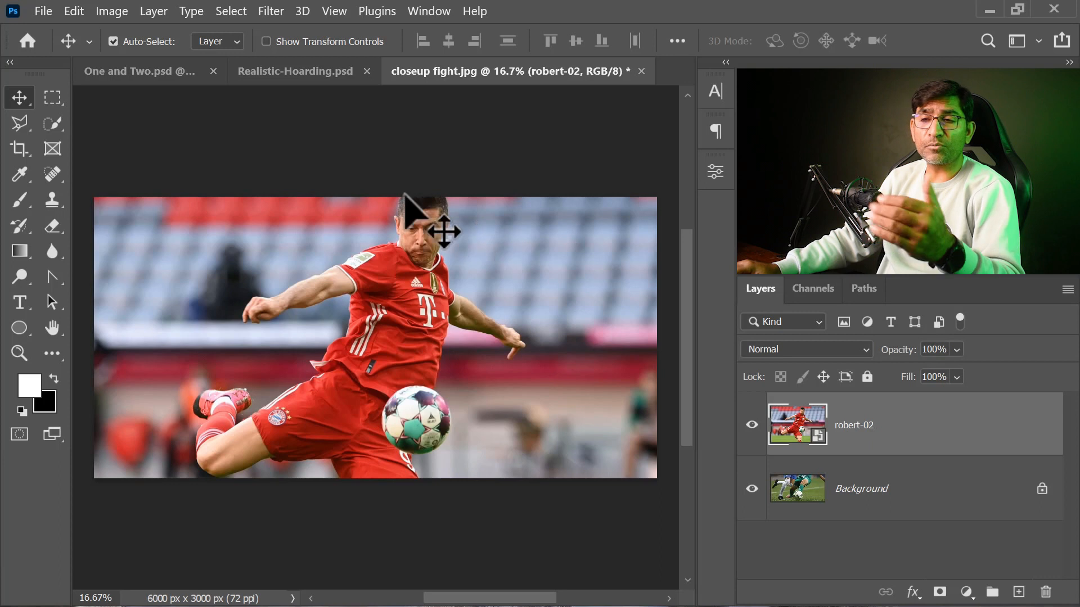
left_click(44, 11)
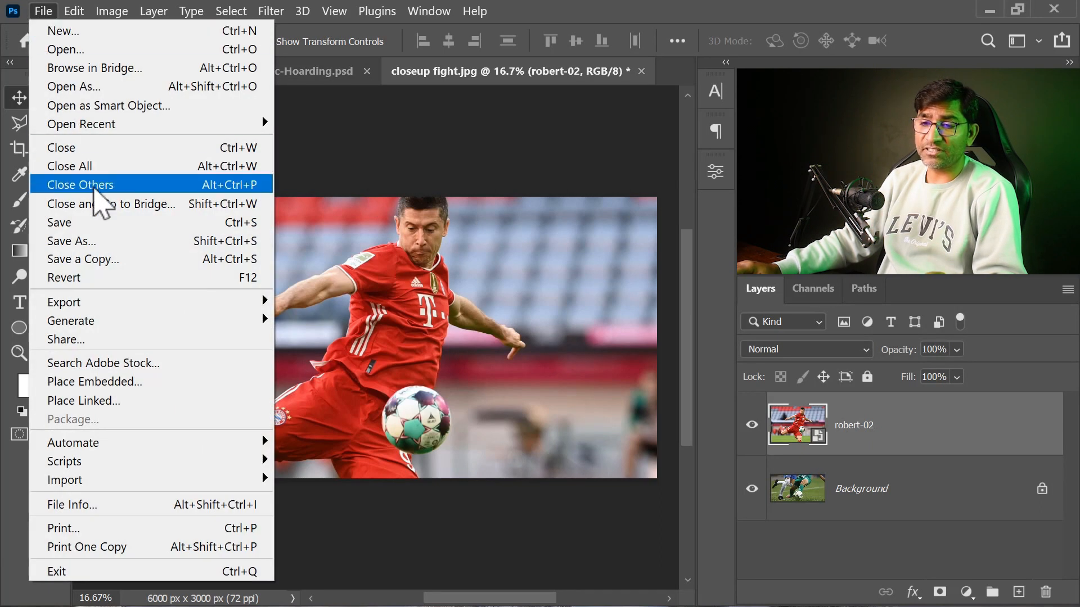
left_click(97, 242)
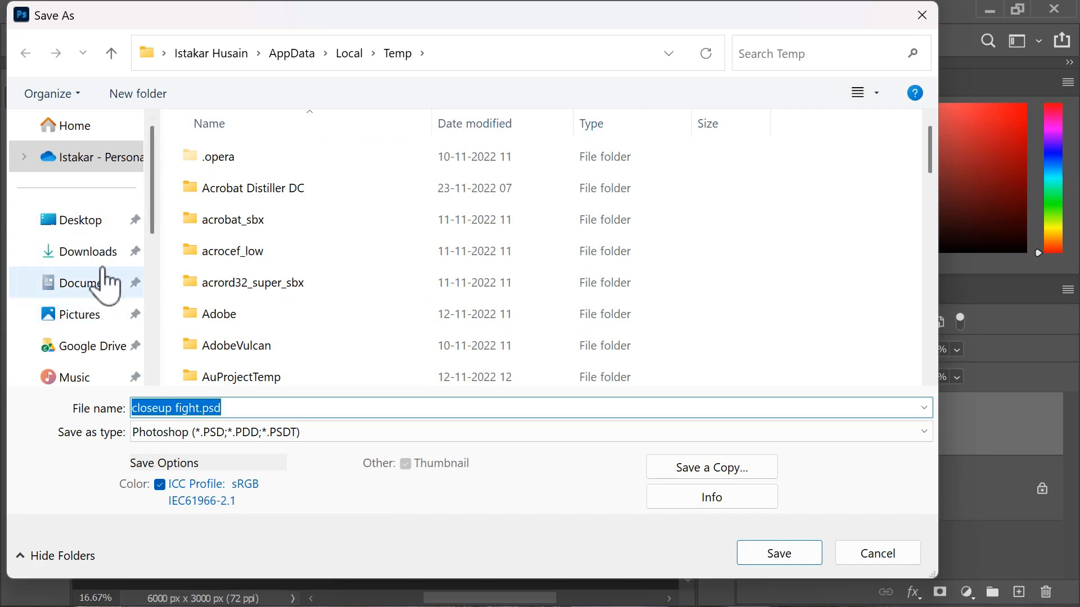
left_click(76, 220)
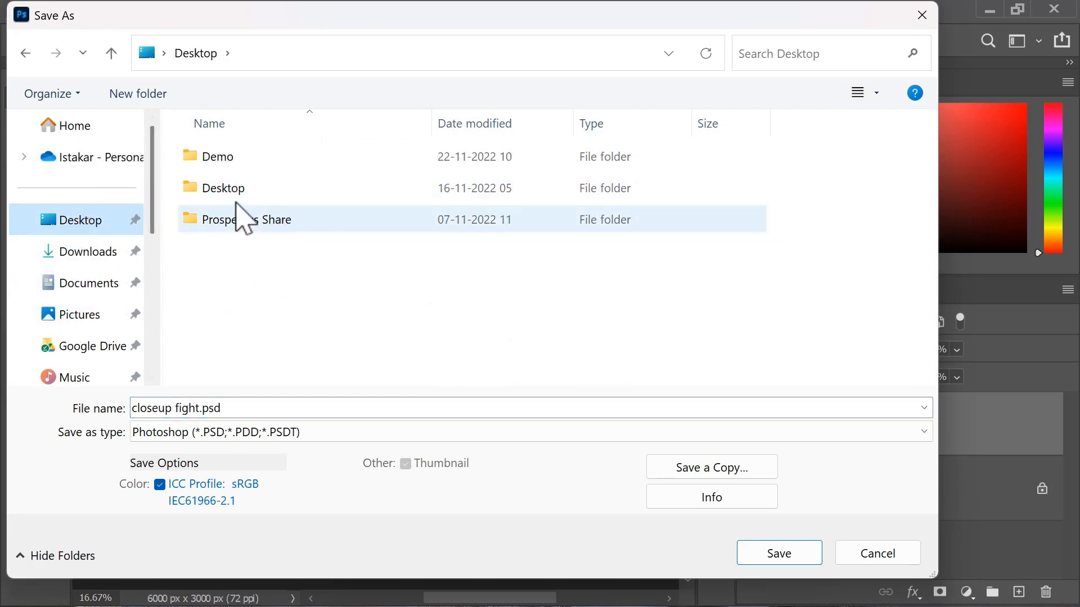
double_click(217, 157)
left_click(464, 191)
double_click(464, 191)
double_click(260, 160)
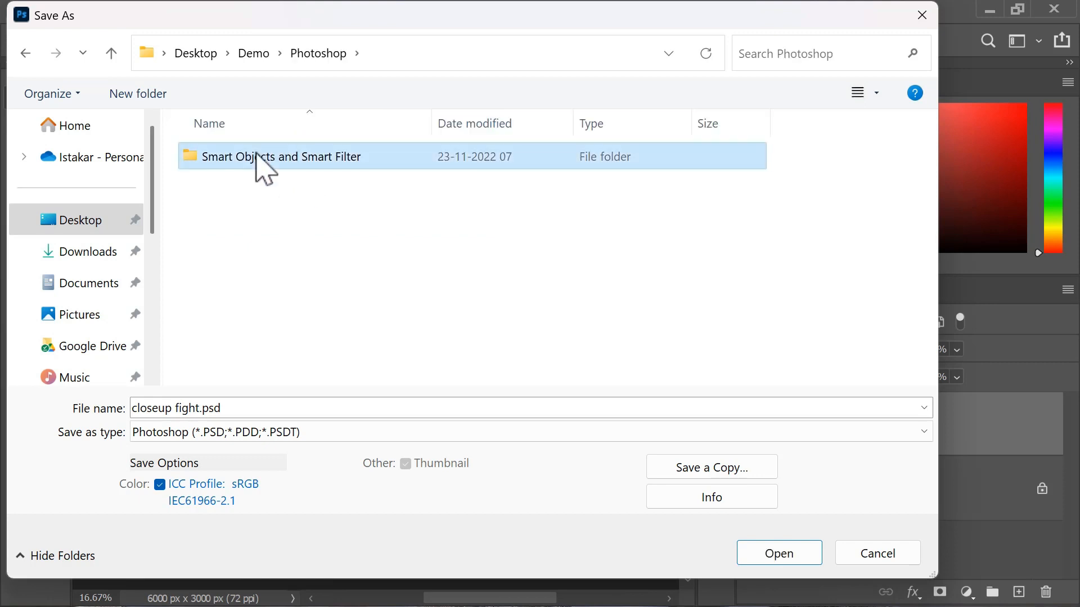
left_click(257, 407)
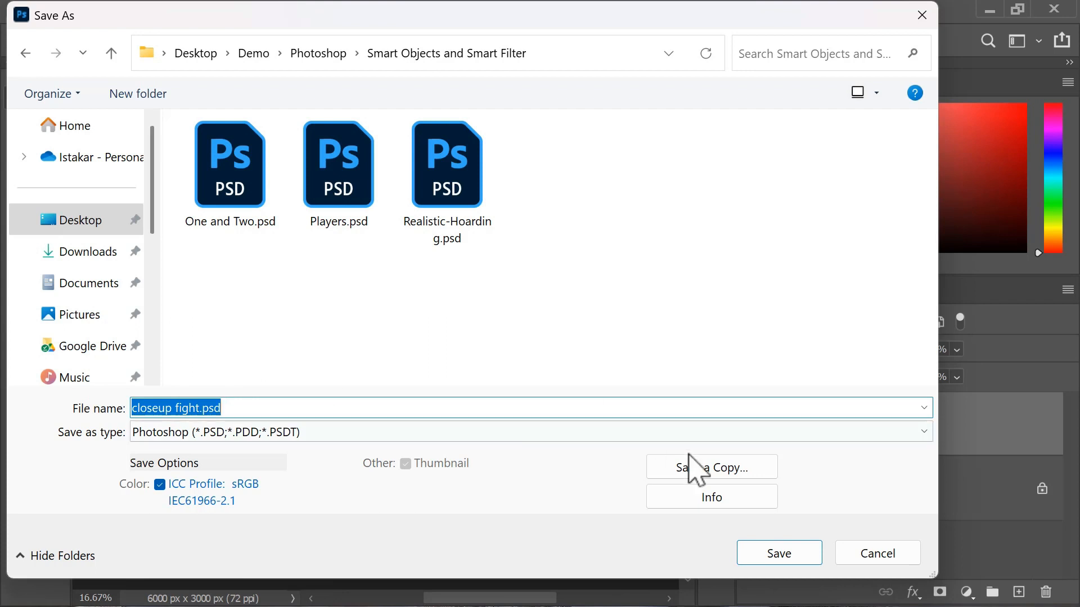
left_click(771, 556)
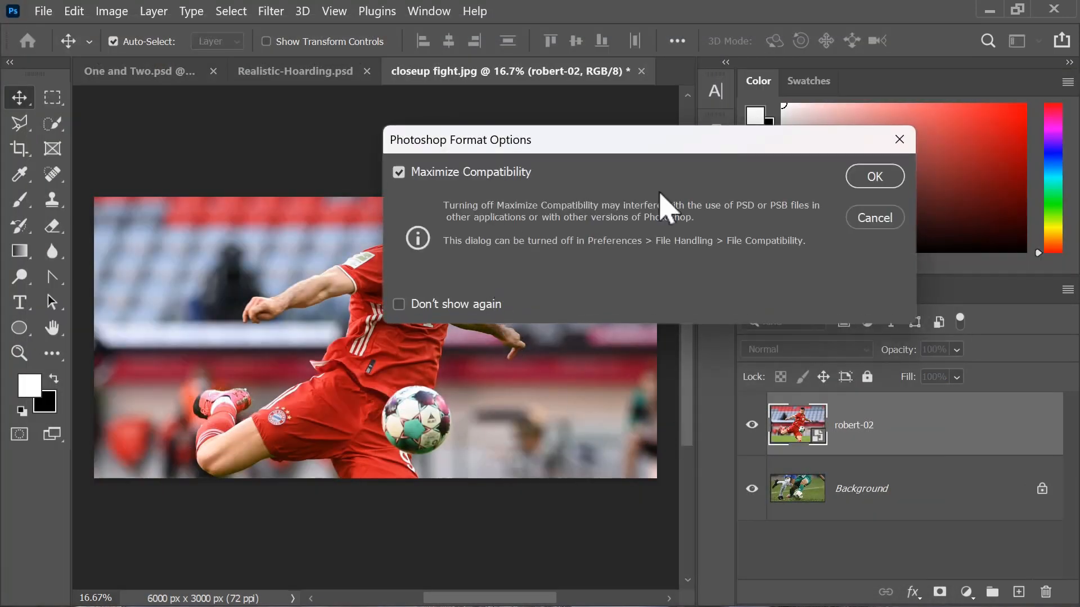
left_click(874, 177)
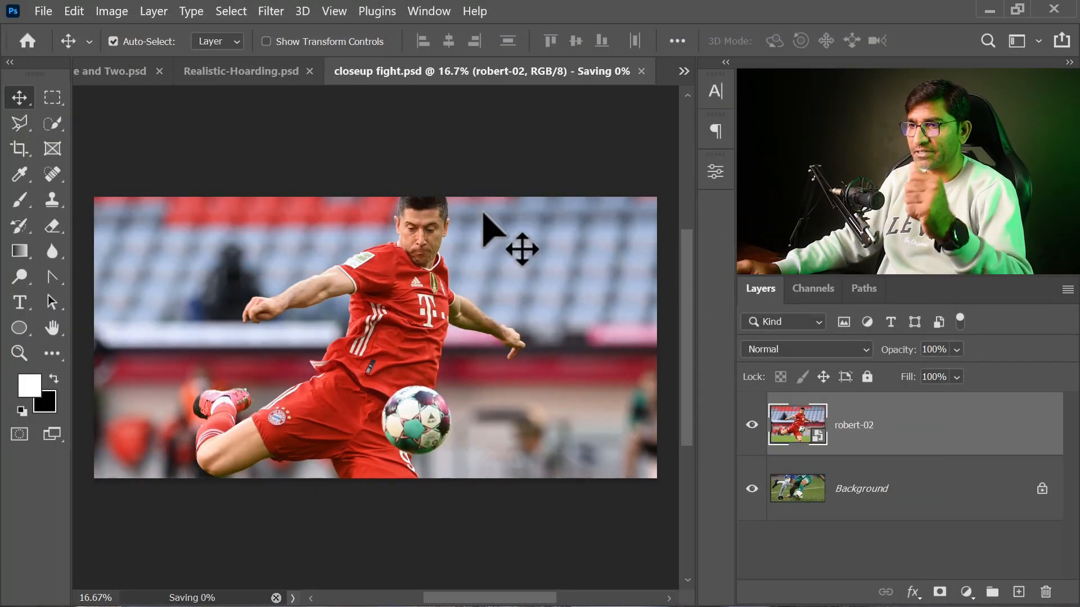
- Close the contents document and replace the closeup fight smart object's contents in Realistic-Hoarding.psd with closeup fight.psd
left_click(641, 71)
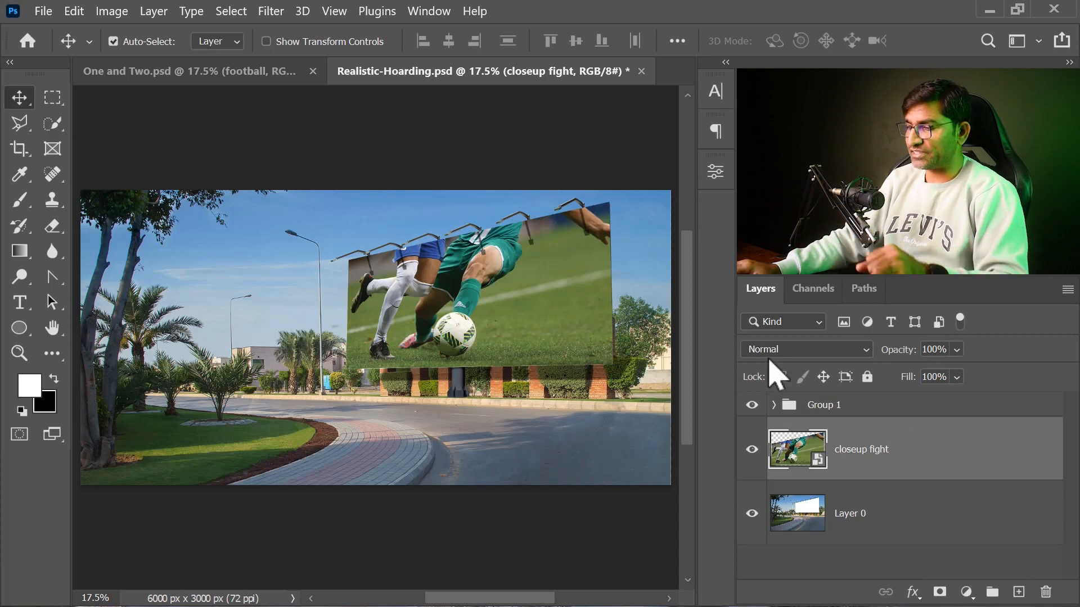
right_click(962, 452)
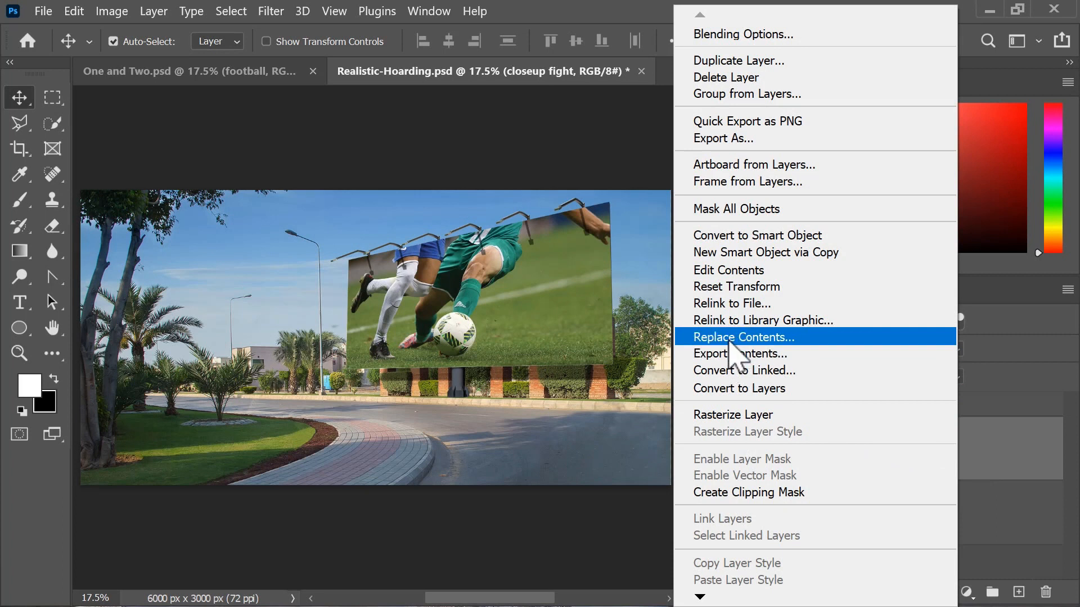
left_click(743, 337)
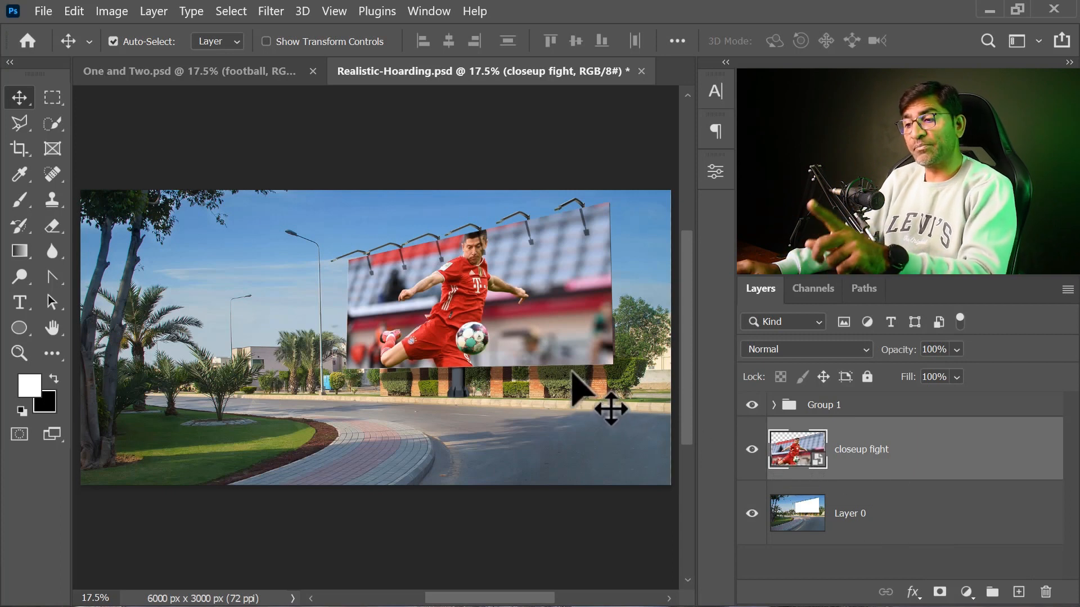
- Add white FIFA text beside the ball in the closeup fight smart object's contents, and save the document on closing
double_click(799, 455)
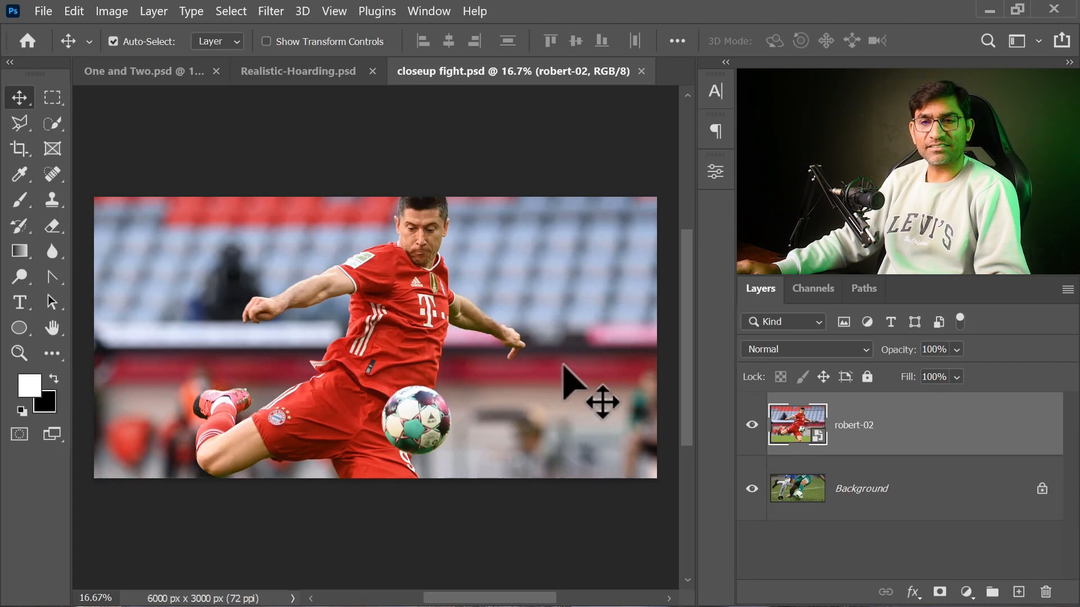
left_click_drag(441, 357, 407, 326)
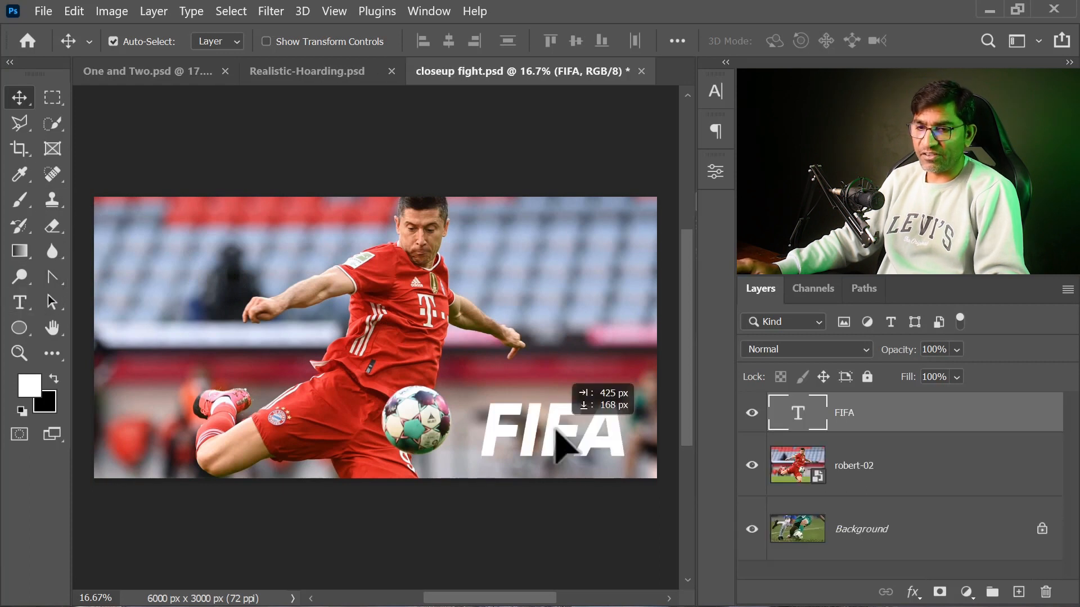
left_click_drag(554, 446, 556, 444)
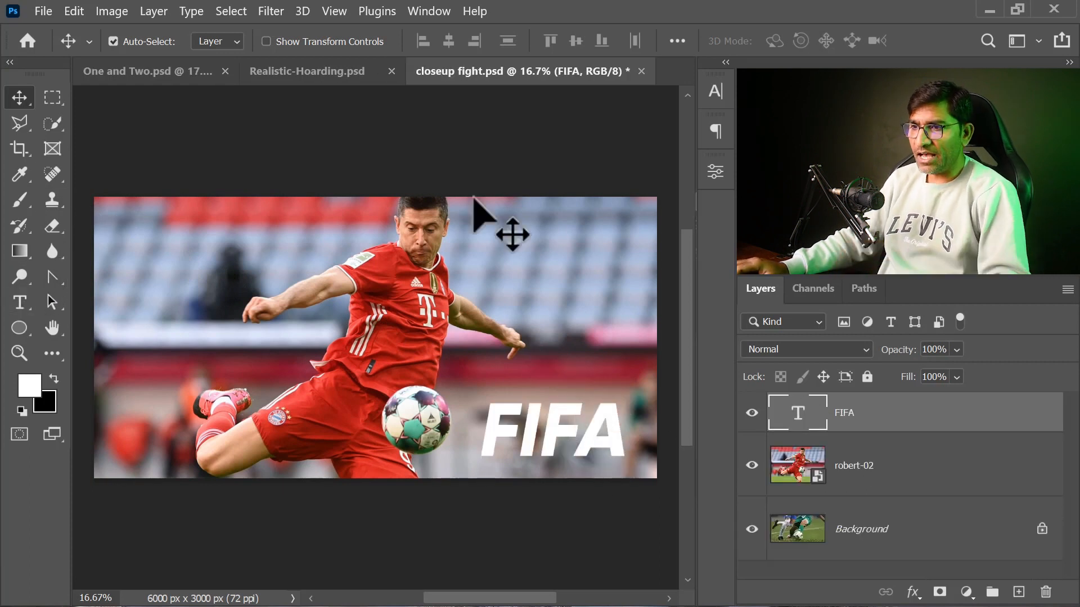
key("ctrl+w")
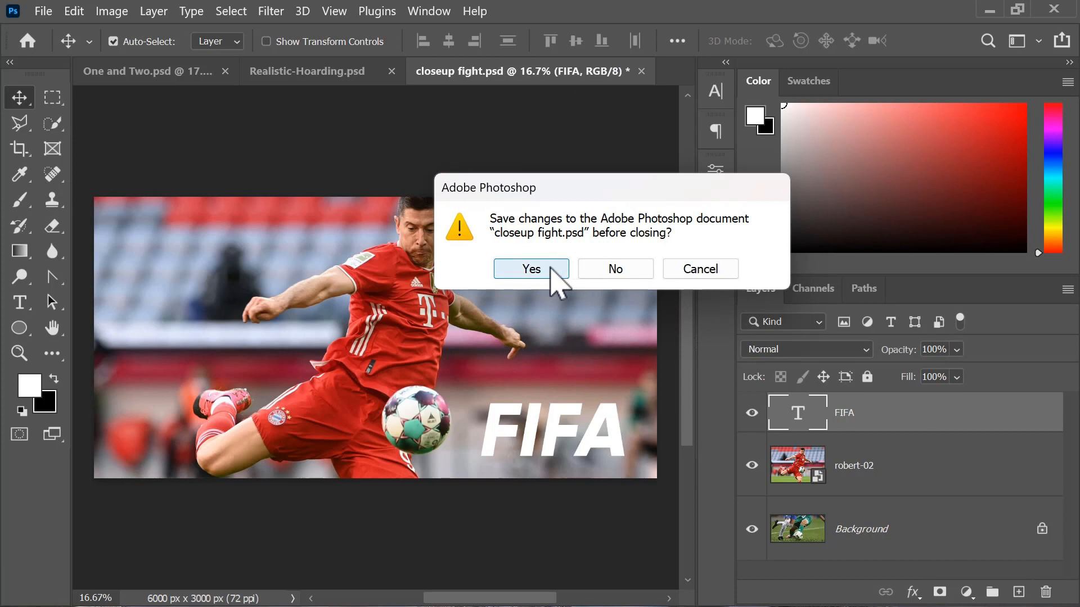
left_click(551, 270)
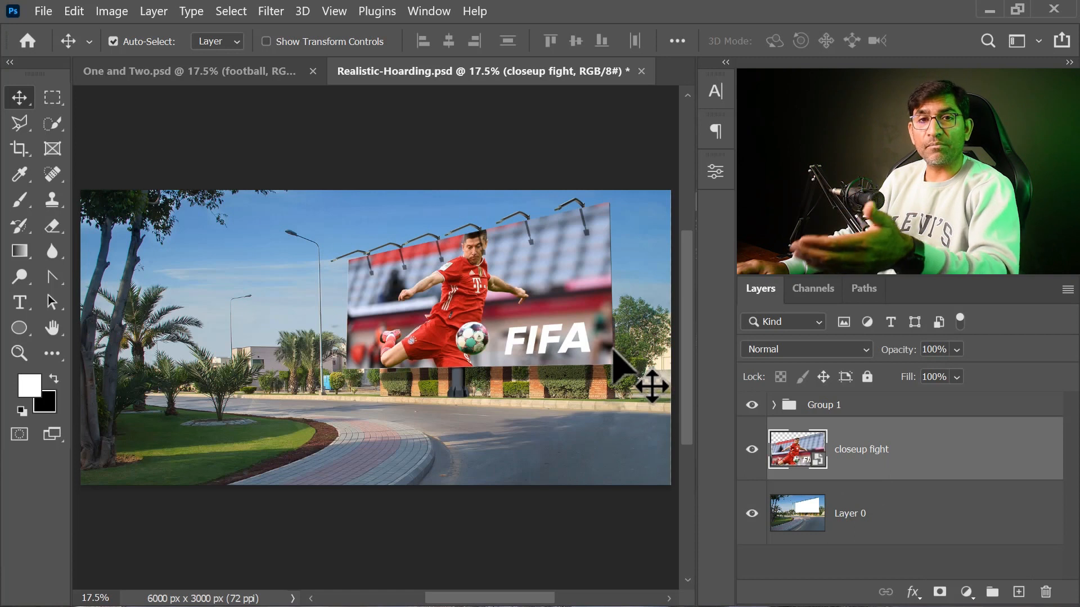
- Reopen the closeup fight contents, scale robert-02 to about 1041.67% to fit the canvas height, and move it toward the left edge
double_click(801, 451)
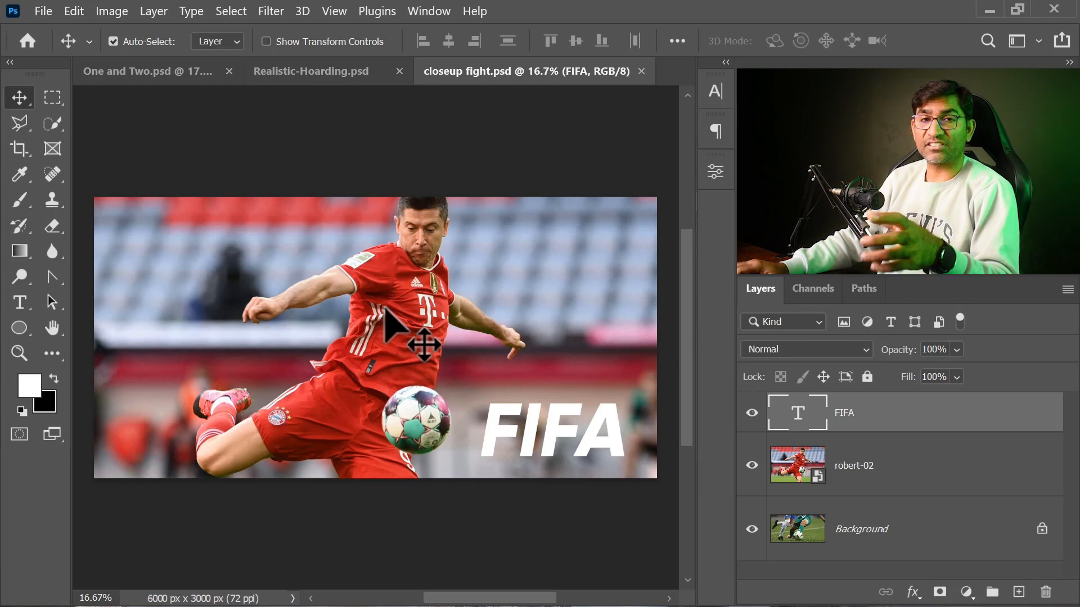
left_click(871, 465)
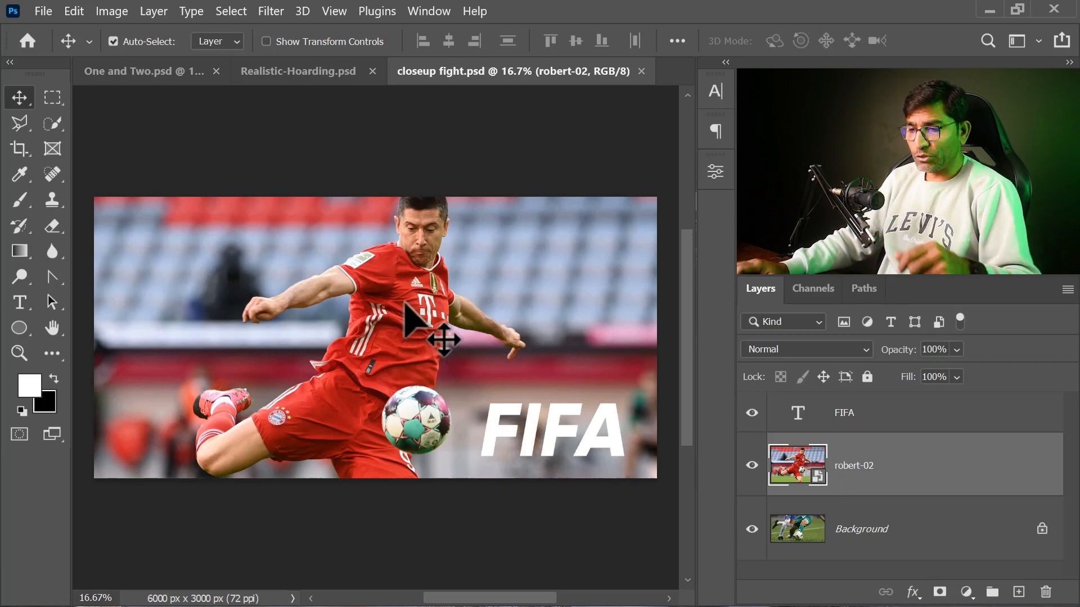
key("ctrl+t")
left_click_drag(375, 176, 375, 197)
left_click_drag(375, 551, 378, 478)
left_click_drag(385, 272, 242, 270)
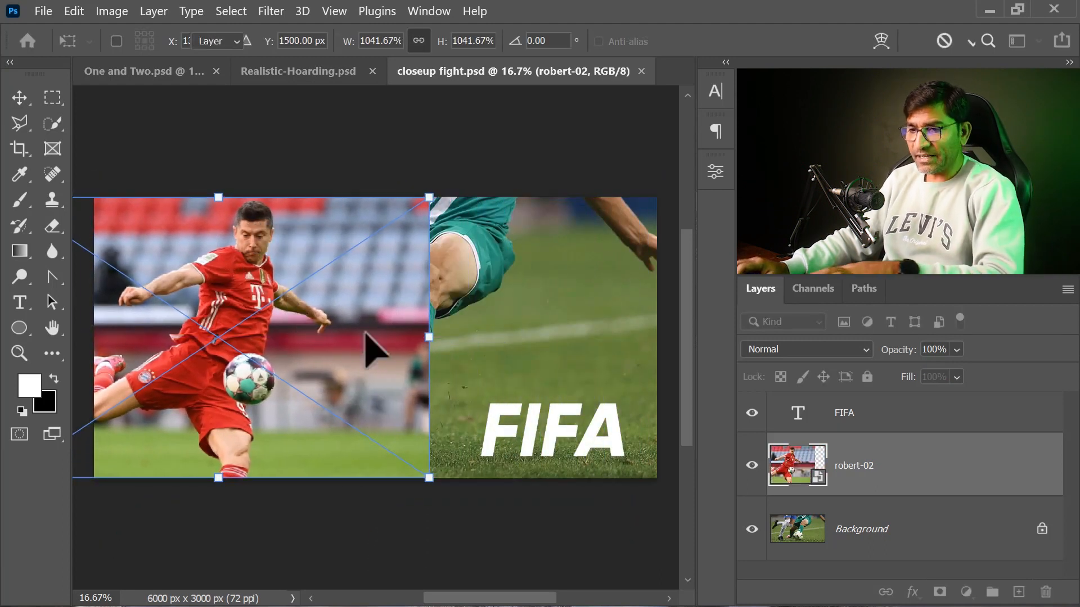
key("Return")
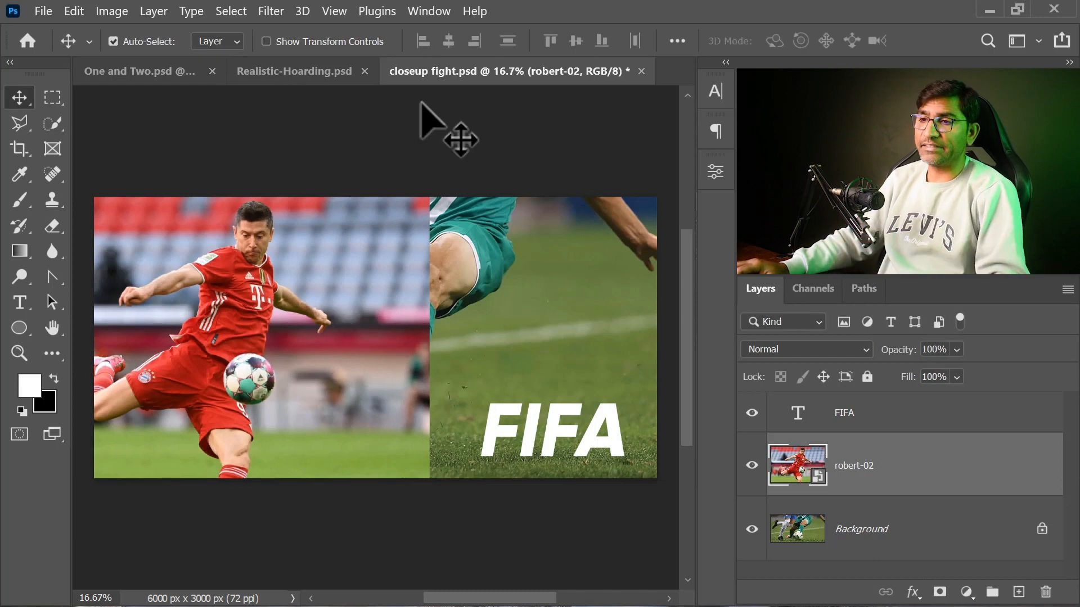
- Create a guide layout of 3 columns with a 30 px gutter in the contents document
left_click(334, 11)
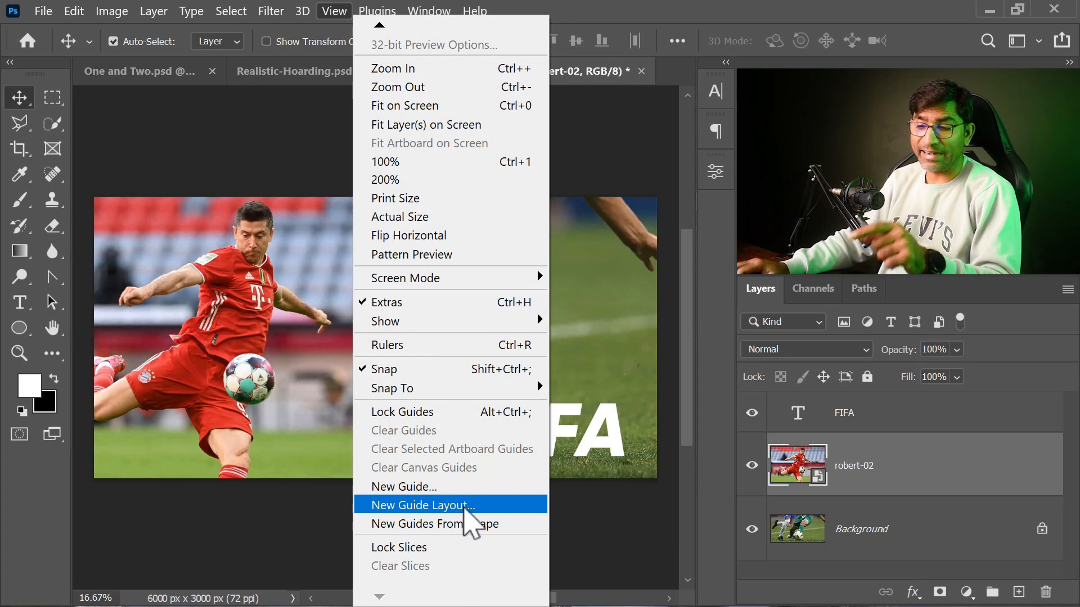
left_click(465, 506)
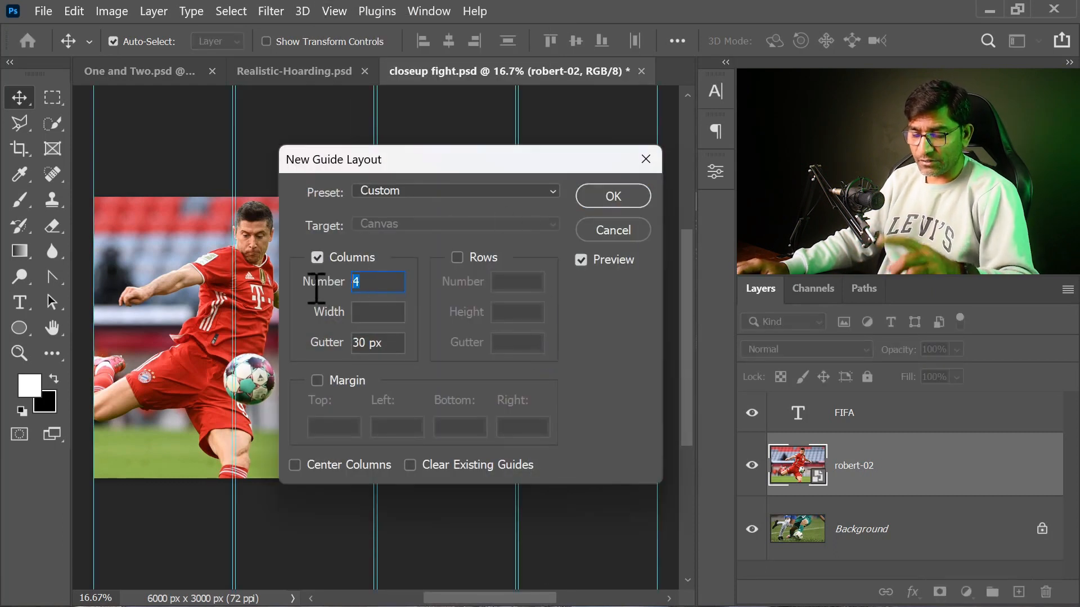
type("3")
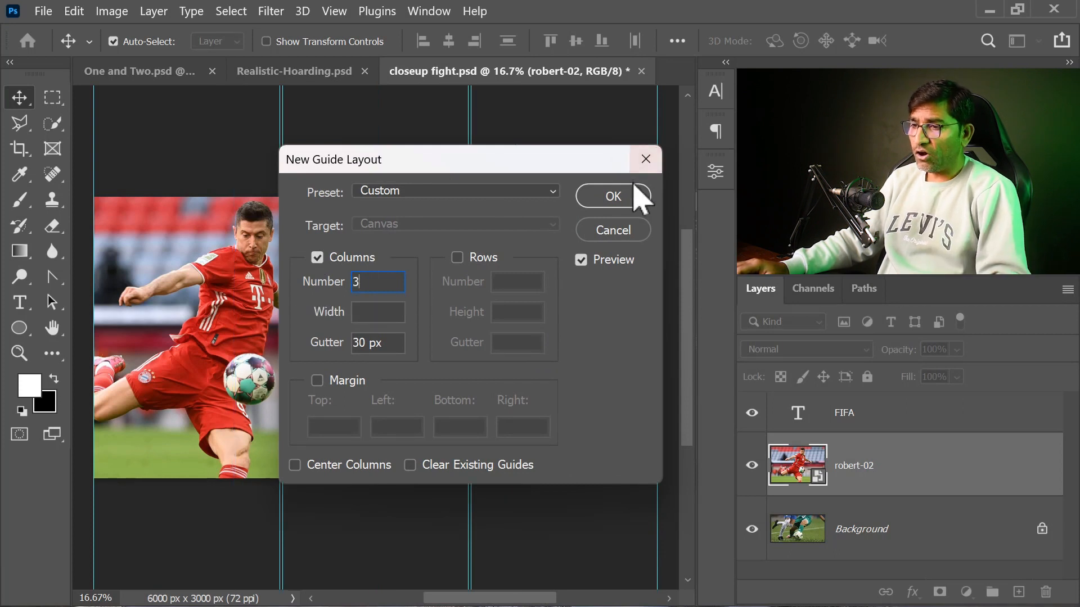
left_click(619, 201)
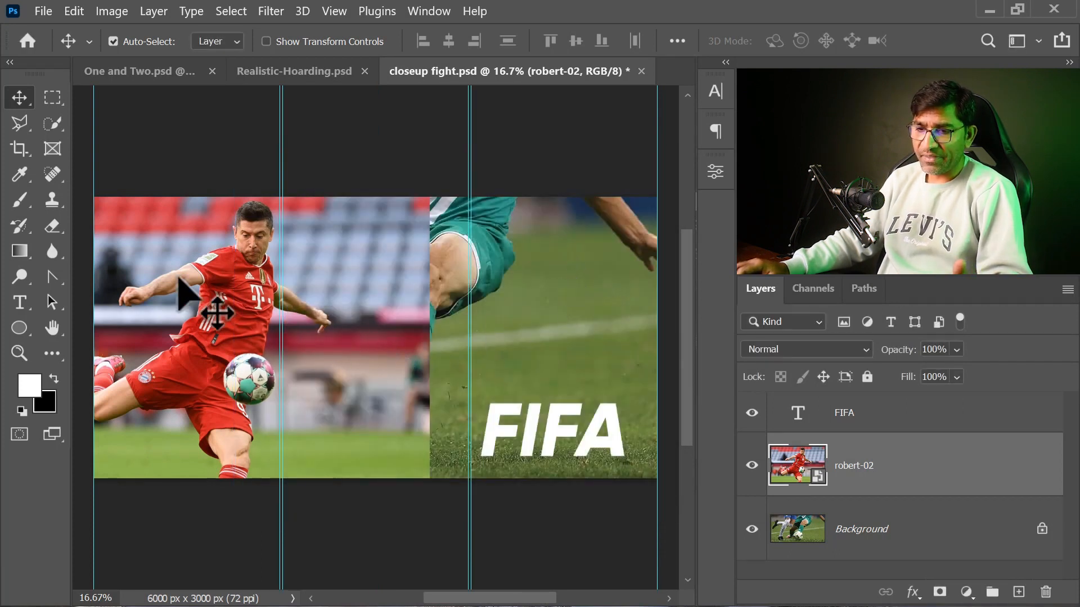
- Shift robert-02 slightly left to frame the player in the first guide column, and mask the layer to that column
left_click_drag(228, 306, 201, 309)
left_click(53, 97)
left_click_drag(85, 188, 271, 522)
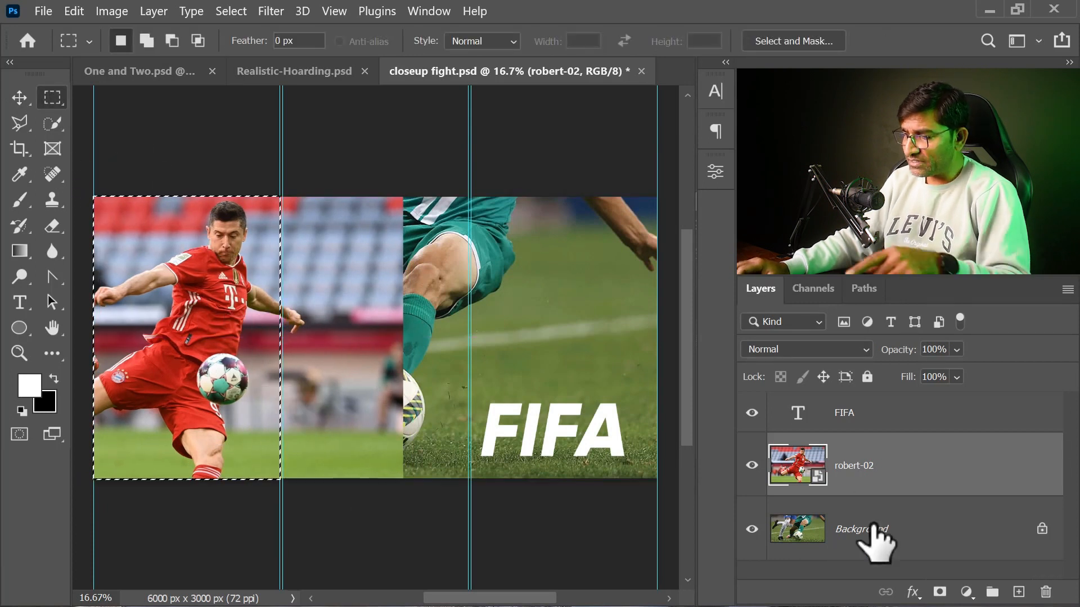
left_click(939, 592)
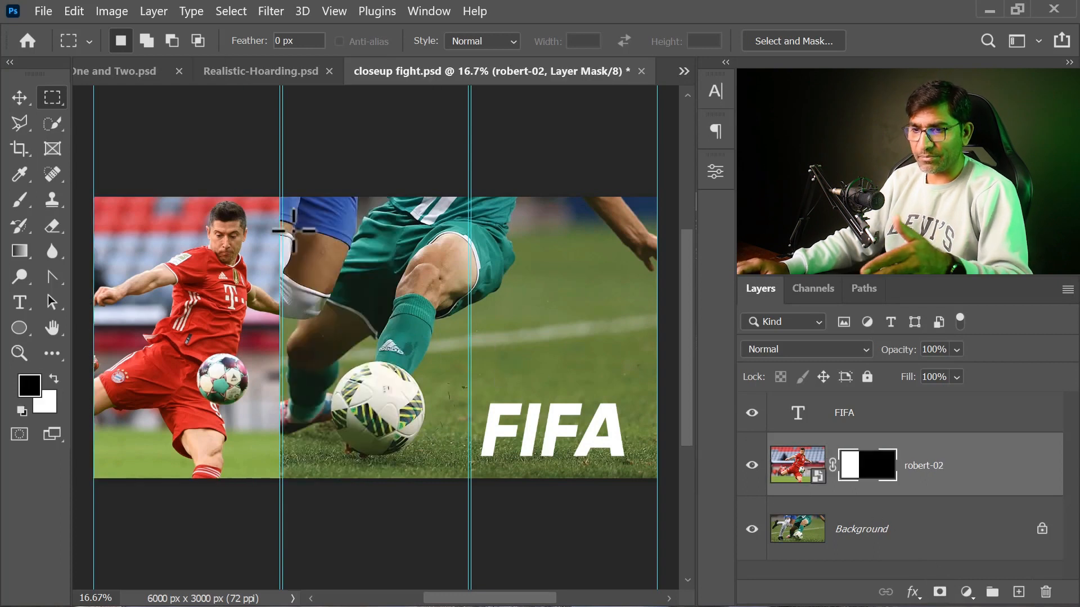
- Delete the Background layer from the closeup fight contents document
left_click(20, 97)
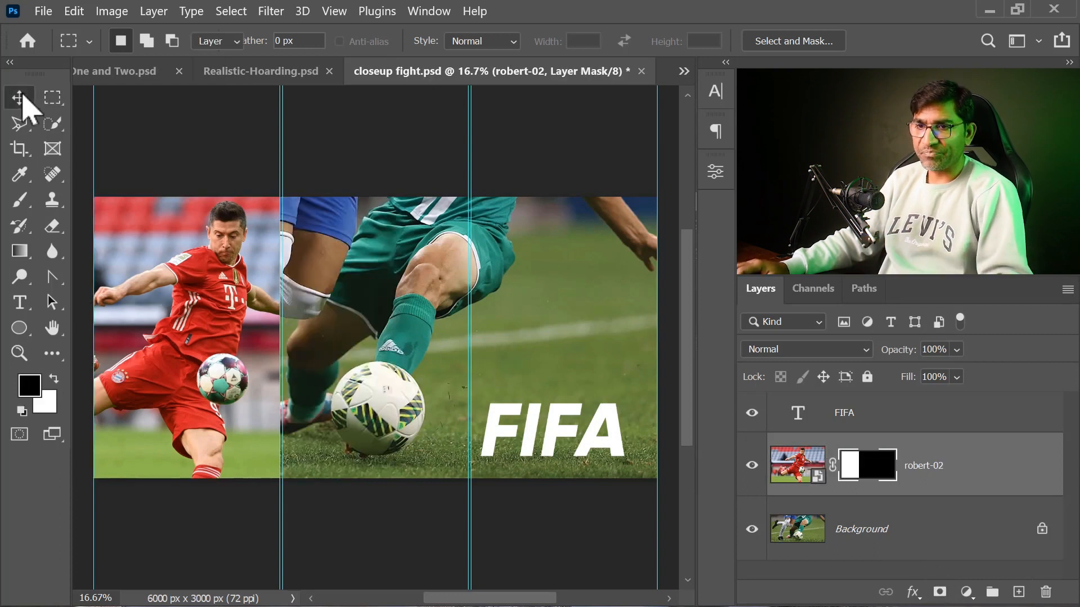
left_click(543, 318)
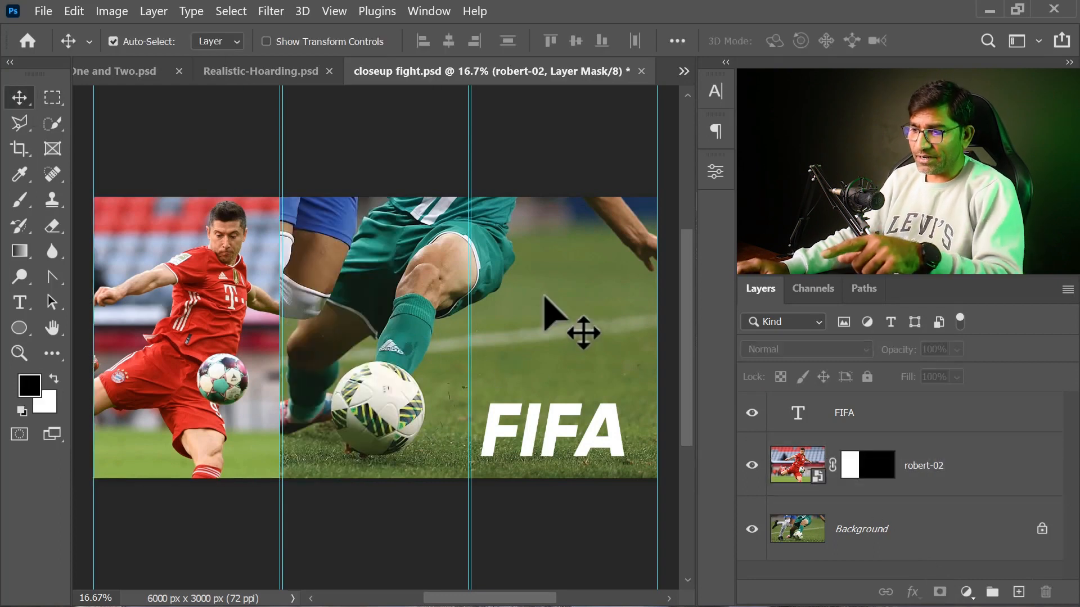
left_click(934, 529)
key("Delete")
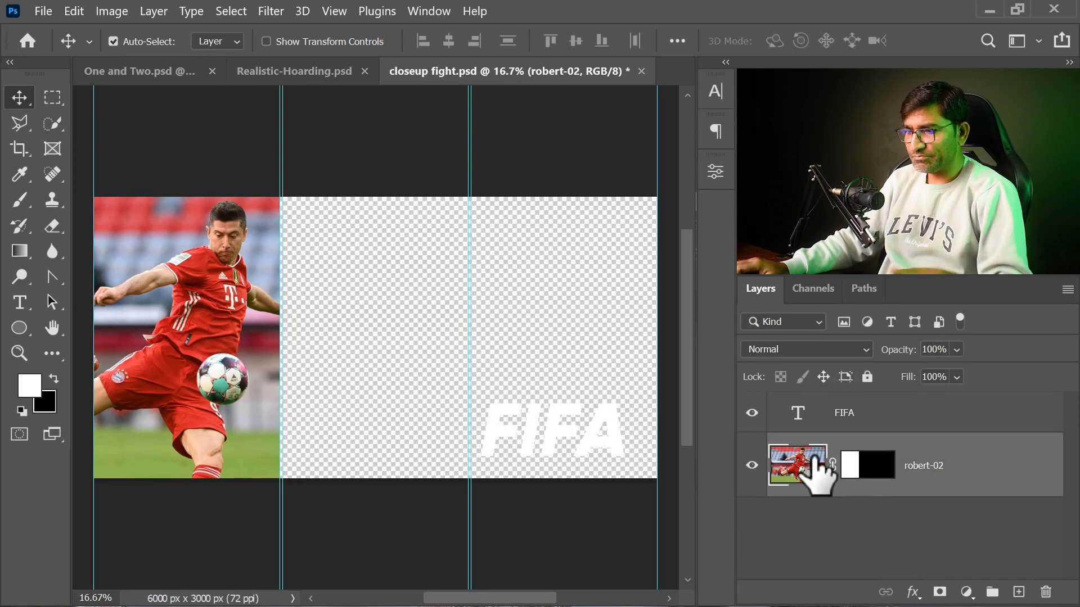
- Place ronaldo-01.jpg as an embedded image and scale it to about 1090.75% to fill the canvas height
left_click(43, 11)
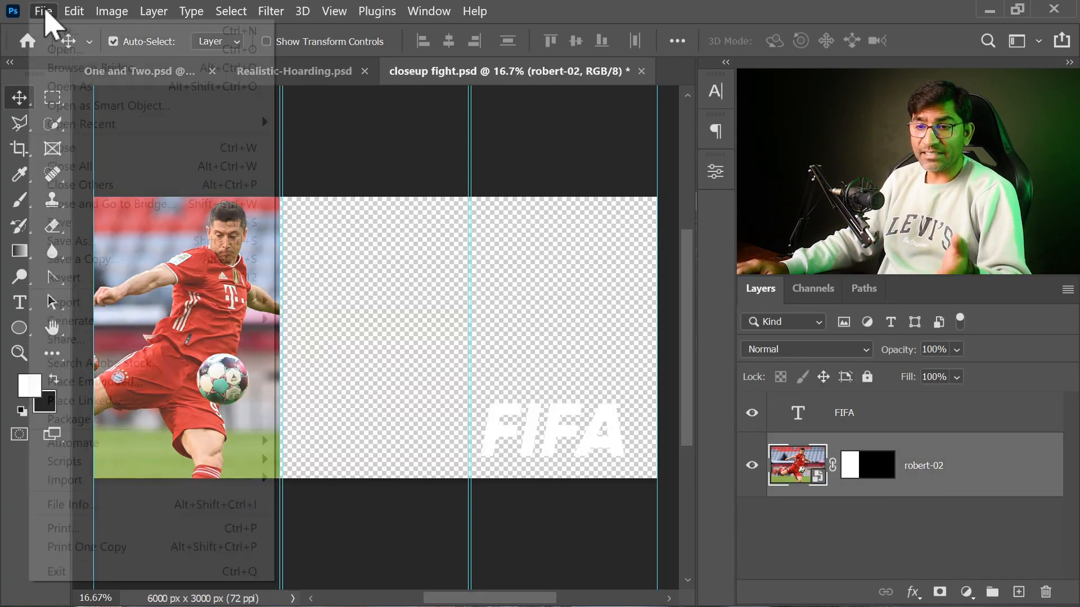
left_click(163, 382)
double_click(340, 340)
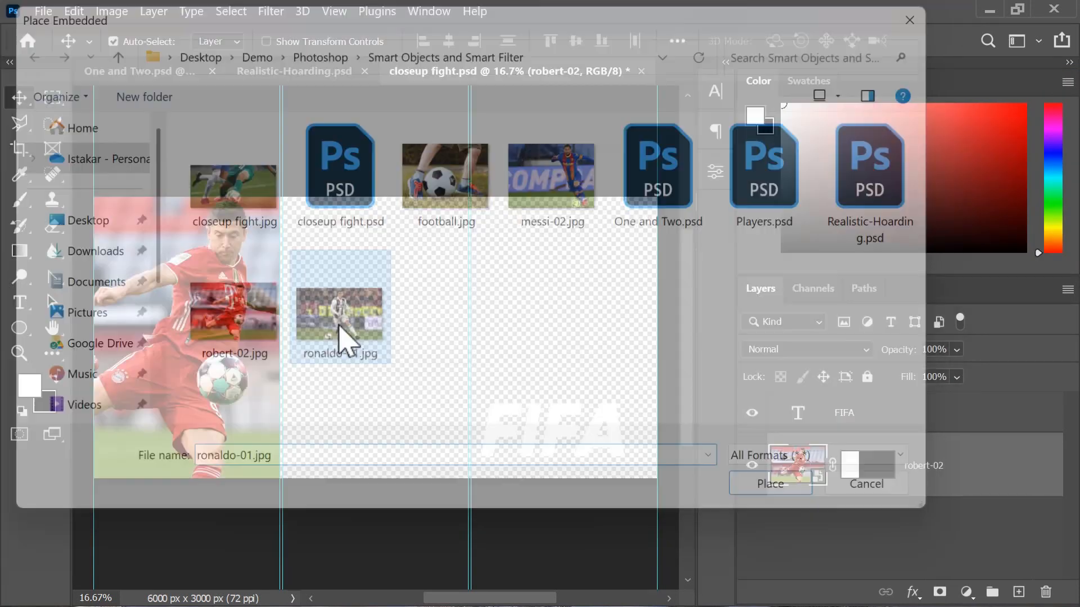
left_click_drag(375, 324, 377, 194)
left_click_drag(375, 350, 377, 478)
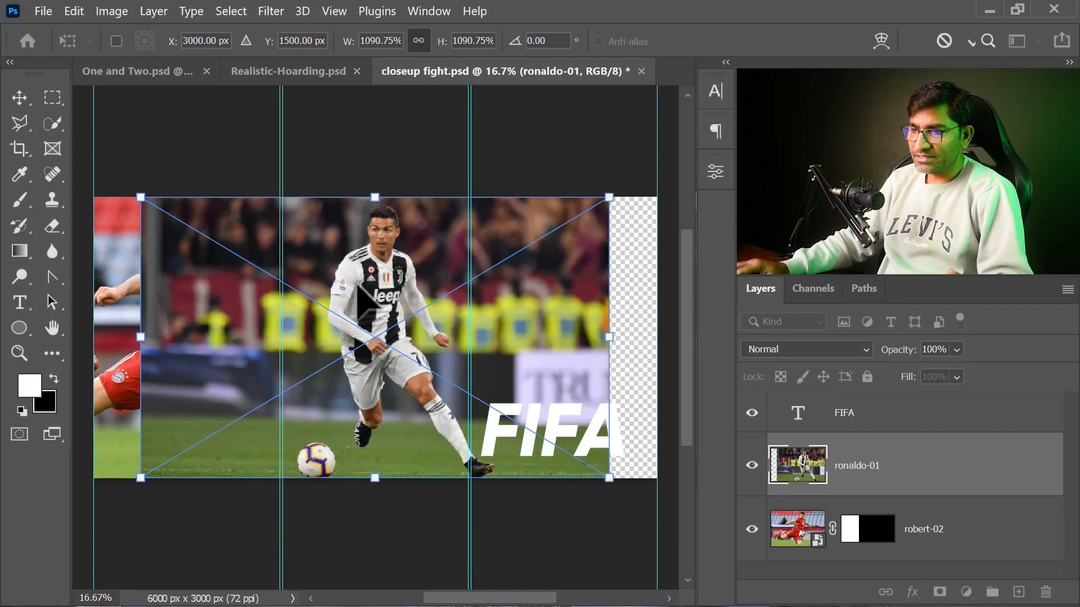
key("Return")
- Mask the ronaldo-01 layer to a rectangular selection of the middle guide column
left_click(52, 98)
left_click_drag(282, 194, 468, 509)
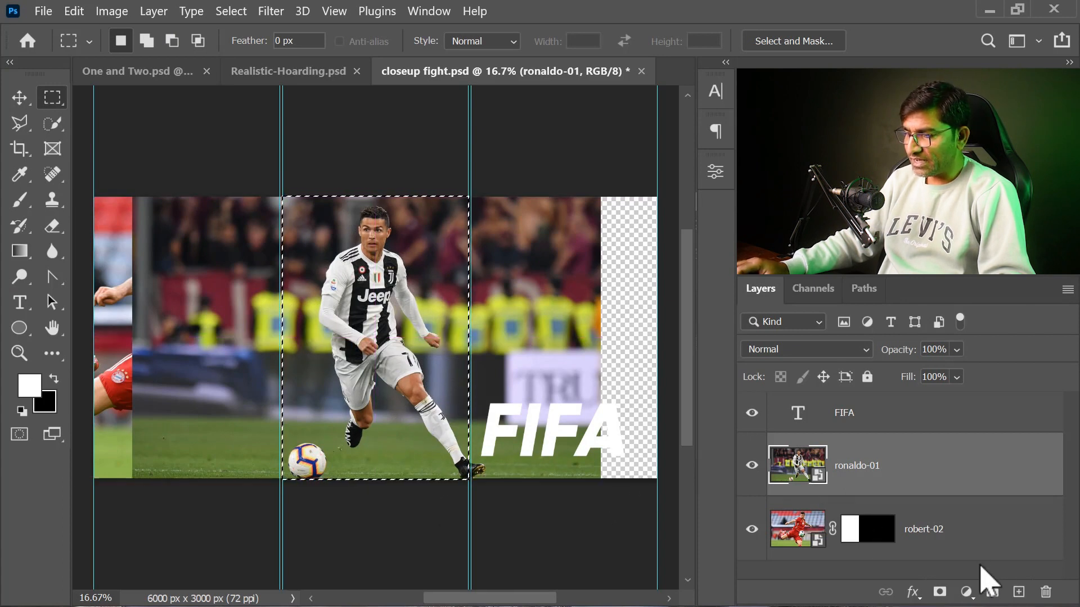
left_click(939, 592)
key("v")
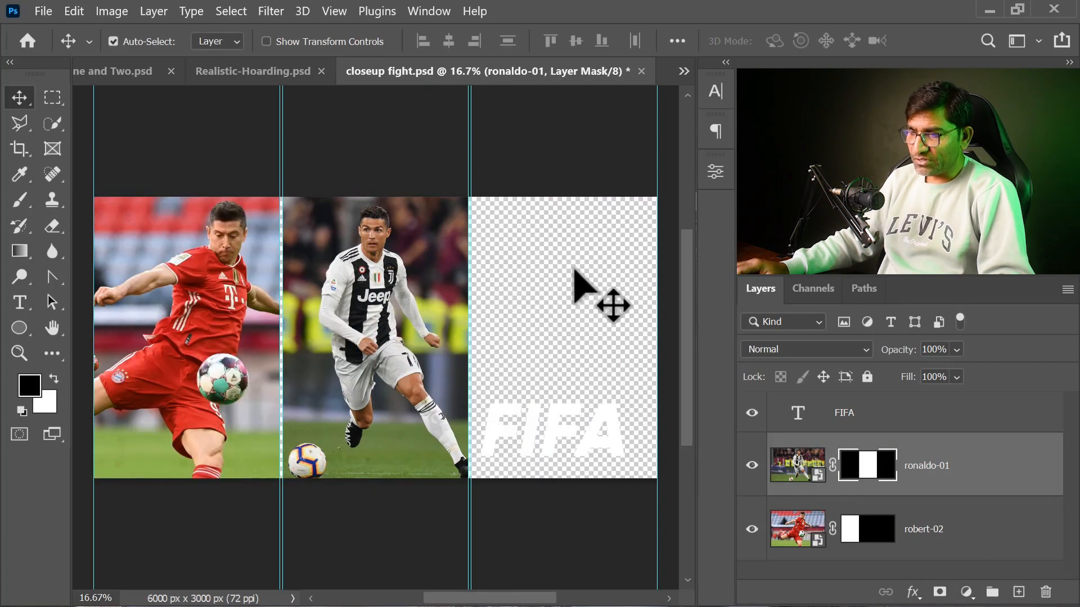
- Place messi-02 as an embedded image, scale it to fill the canvas height, and position the player in the third guide column
left_click(565, 273)
left_click(43, 11)
left_click(96, 379)
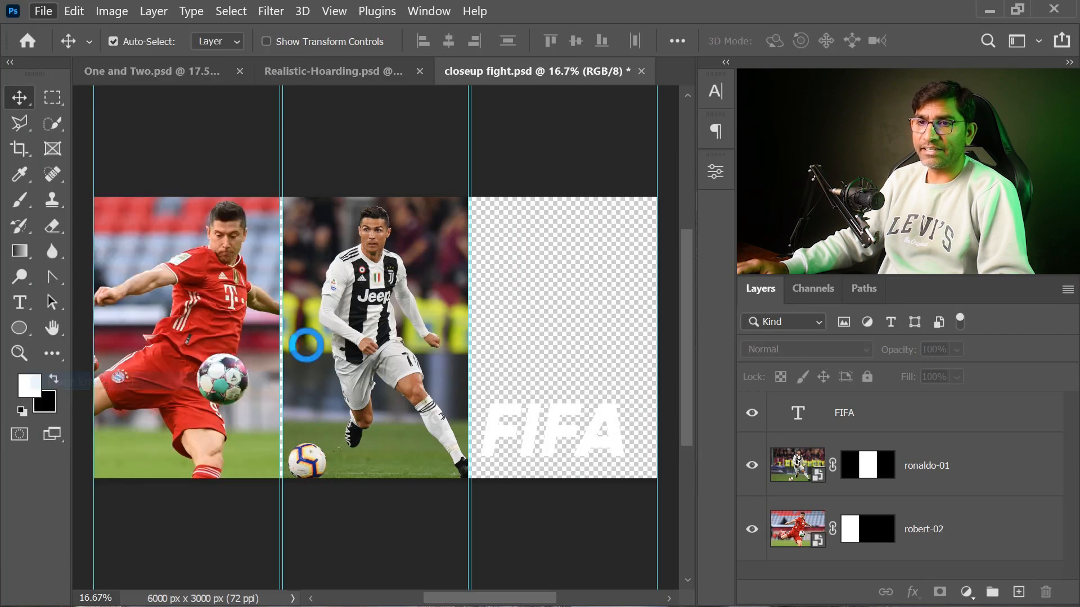
double_click(566, 181)
left_click_drag(404, 316, 568, 197)
left_click_drag(567, 368, 567, 478)
left_click_drag(563, 263, 471, 263)
key("Return")
- Mask the messi-02 layer to a rectangular selection of the third guide column
left_click(52, 97)
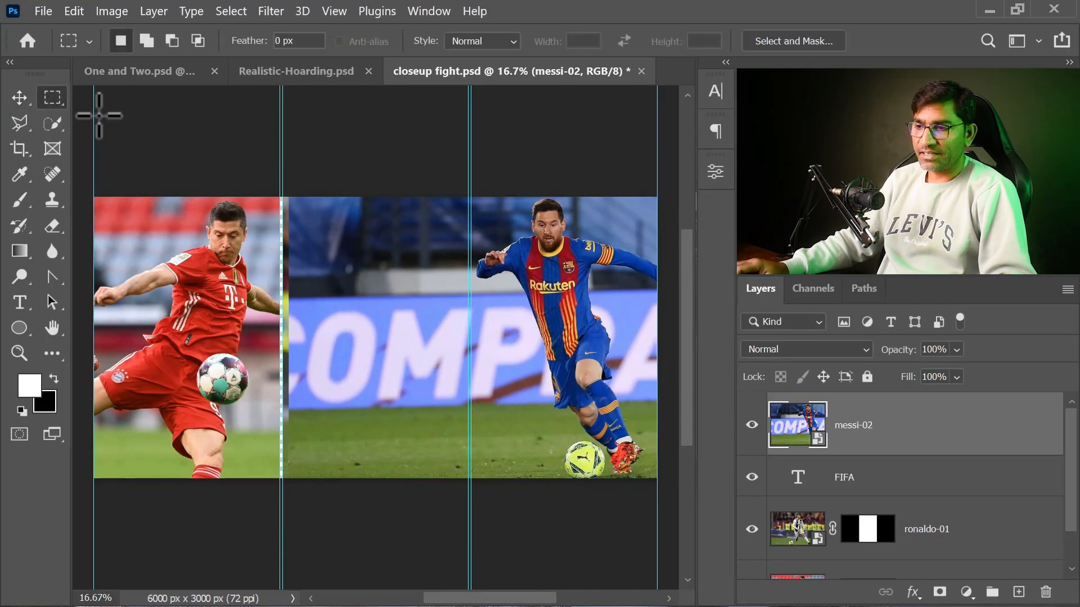
left_click_drag(673, 189, 475, 487)
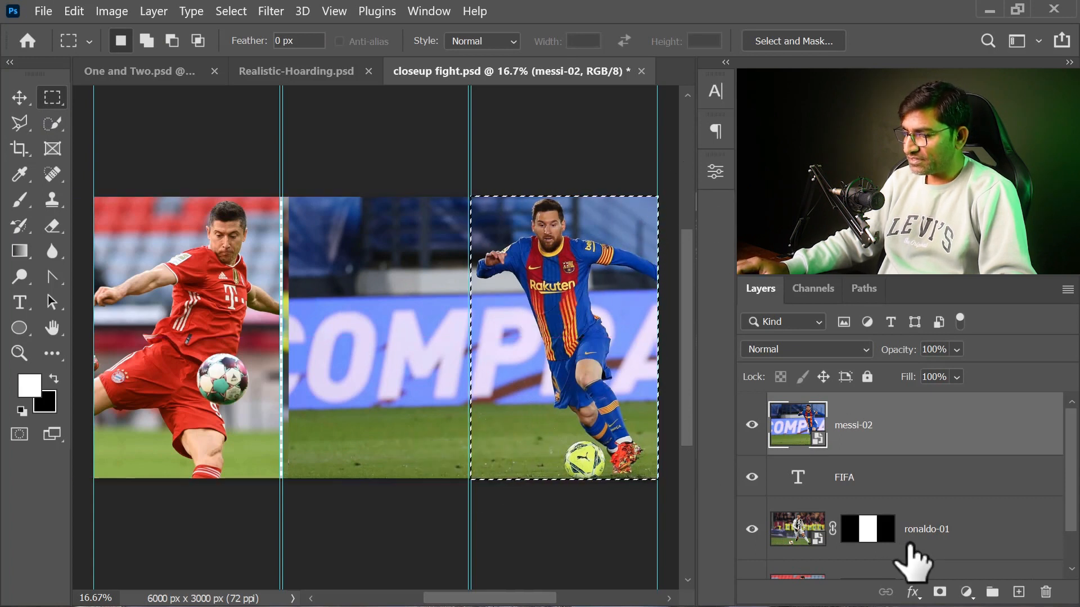
left_click(939, 592)
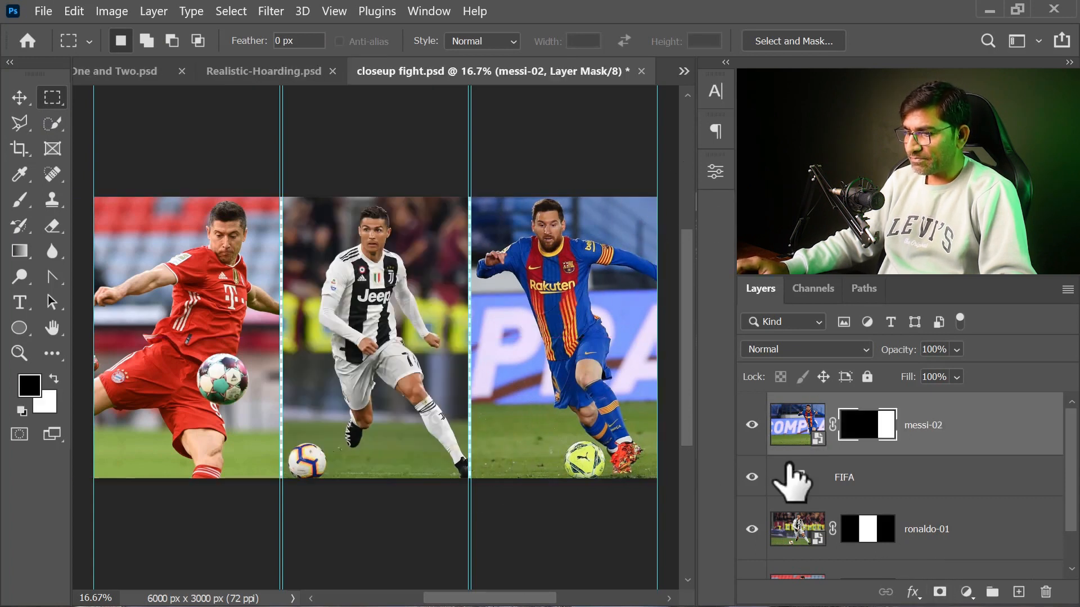
- Move the FIFA text layer above messi-02 and enlarge it to about 216.72%, centred across the lower part of the collage
left_click(22, 104)
left_click_drag(916, 494, 900, 404)
left_click_drag(493, 442, 311, 424)
key("ctrl+t")
left_click_drag(437, 382, 534, 343)
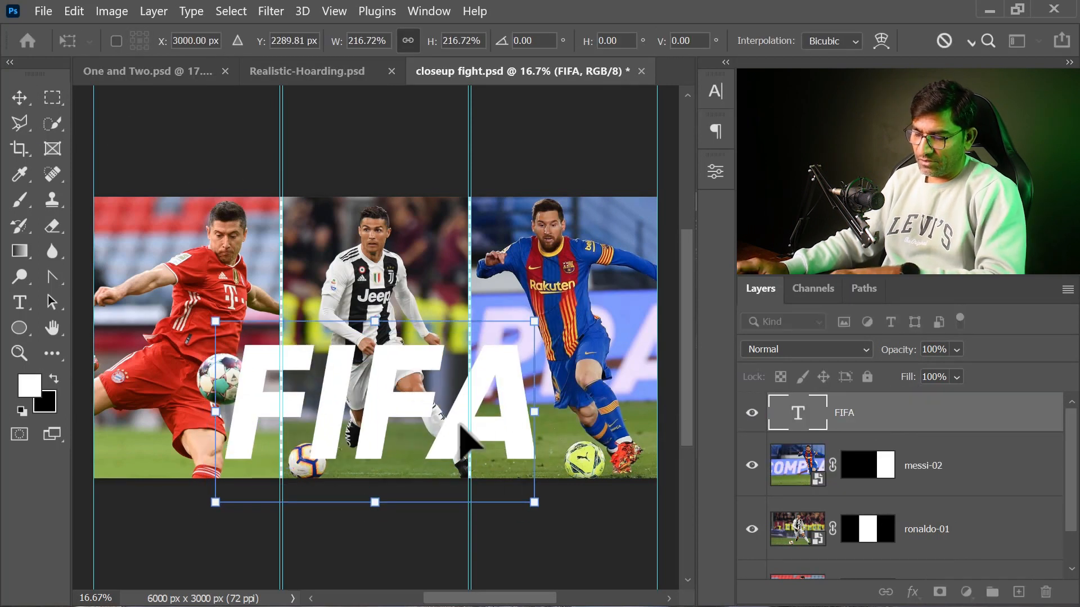
key("Return")
- Lower the FIFA text layer's opacity to 35%, and close the closeup fight contents document with its changes saved
left_click(956, 349)
left_click_drag(951, 375, 946, 374)
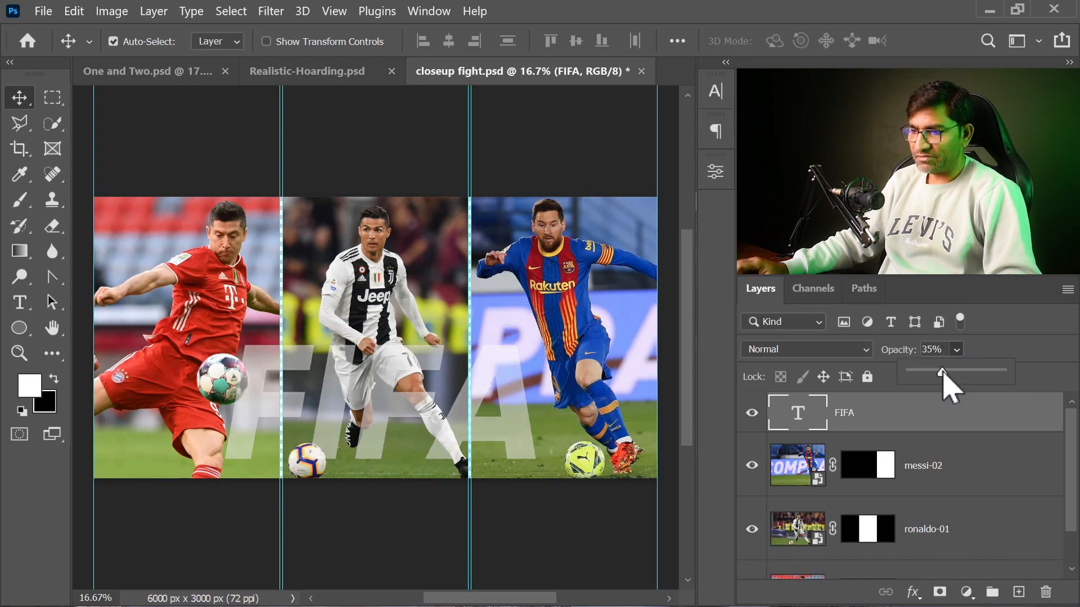
left_click(640, 77)
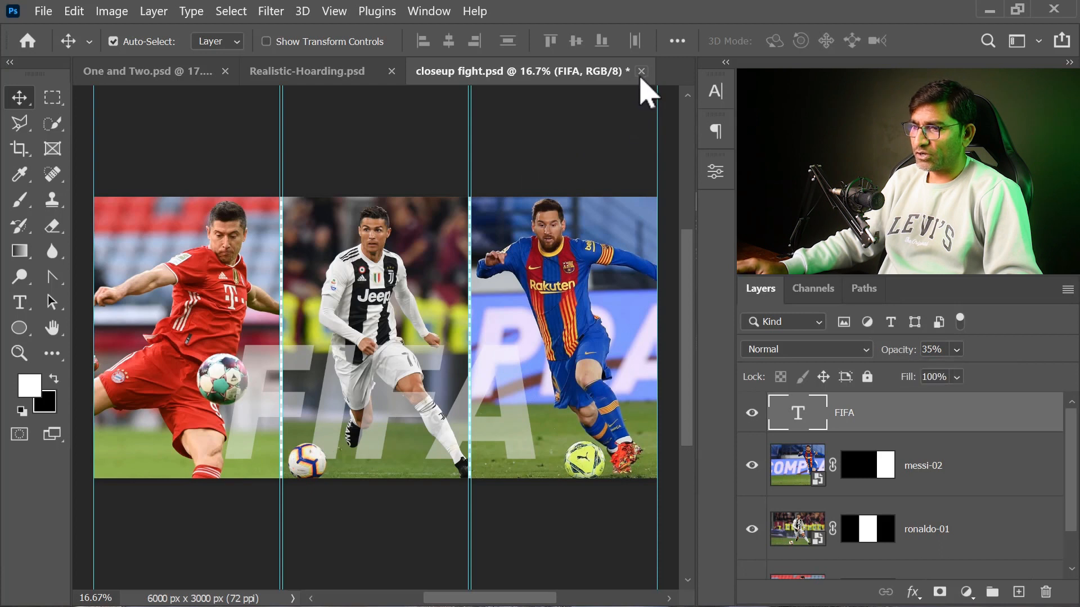
left_click(641, 71)
left_click(529, 269)
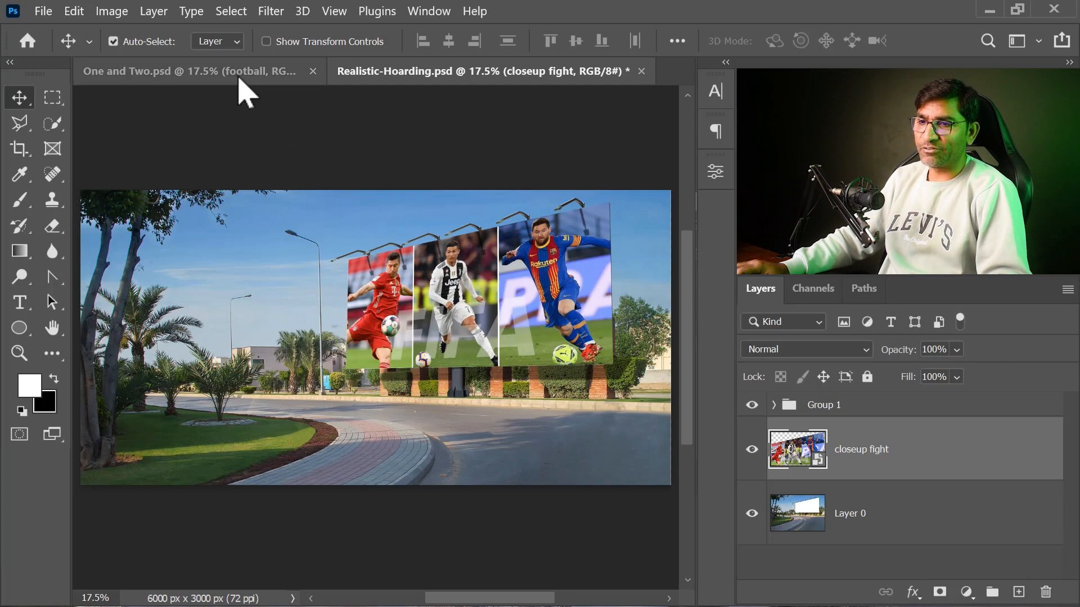
- Switch to the One and Two.psd document and delete both football layers and both heading text layers
left_click(206, 77)
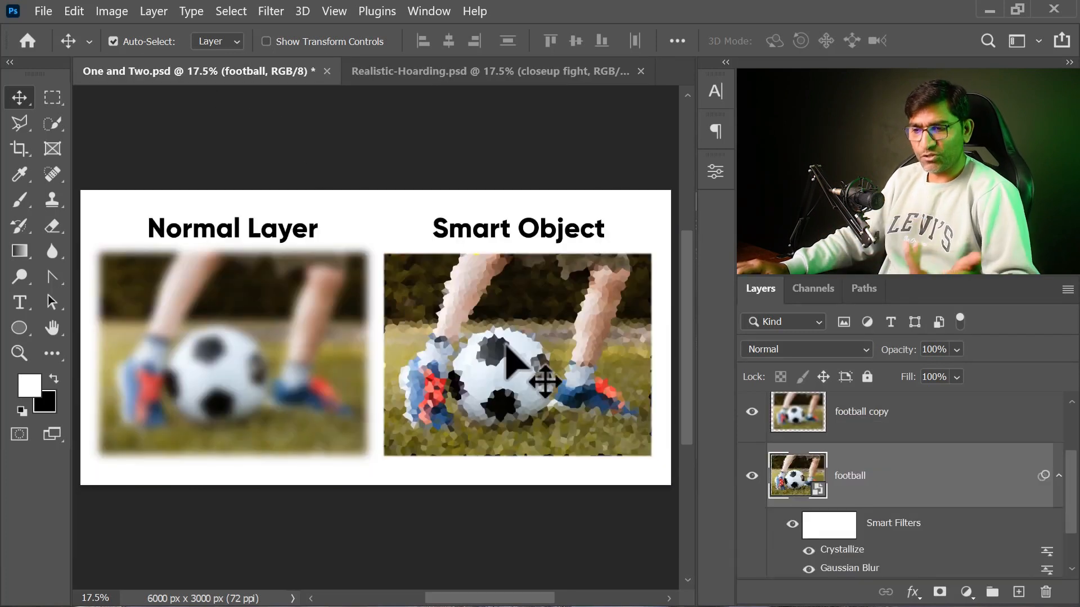
key("Delete")
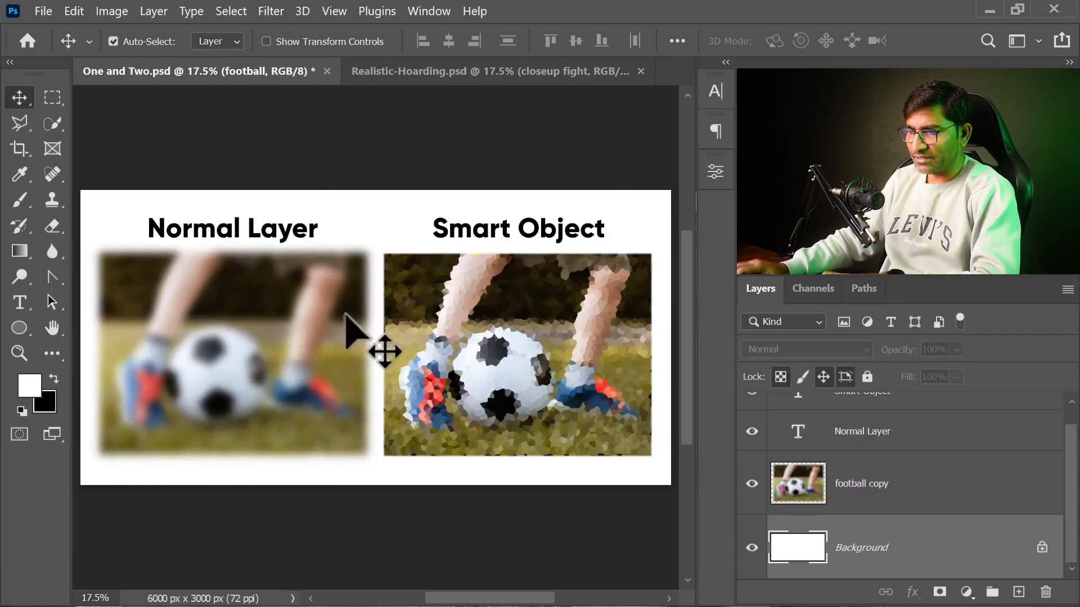
left_click(274, 322)
key("Delete")
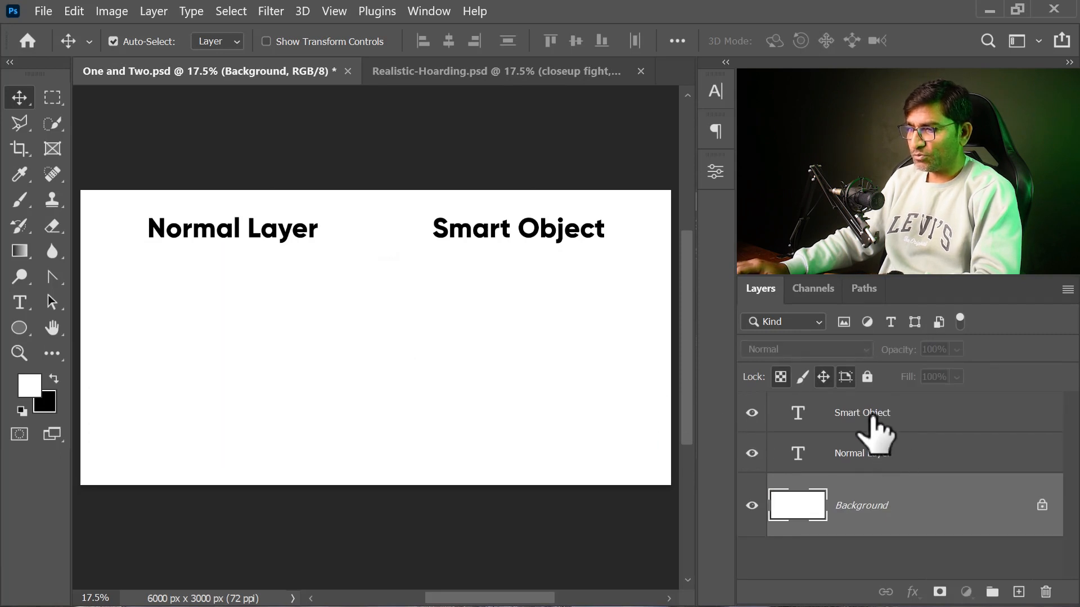
left_click(873, 419)
key("Delete")
key("Delete")
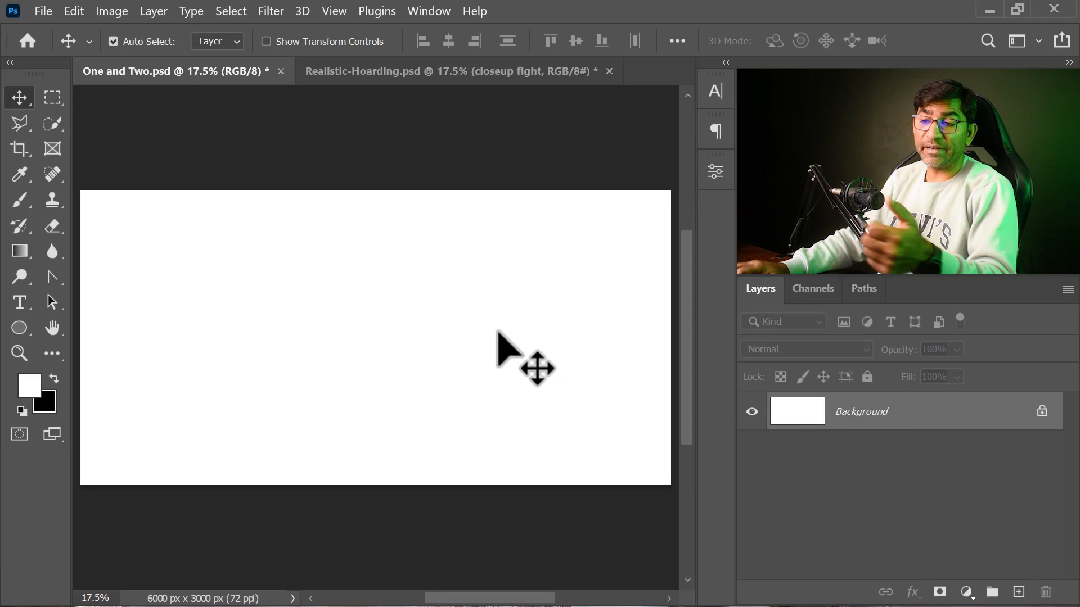
- Unlock the Background layer and add a linear Gradient Overlay, shifting the gradient slightly upward and increasing its scale
left_click(1041, 411)
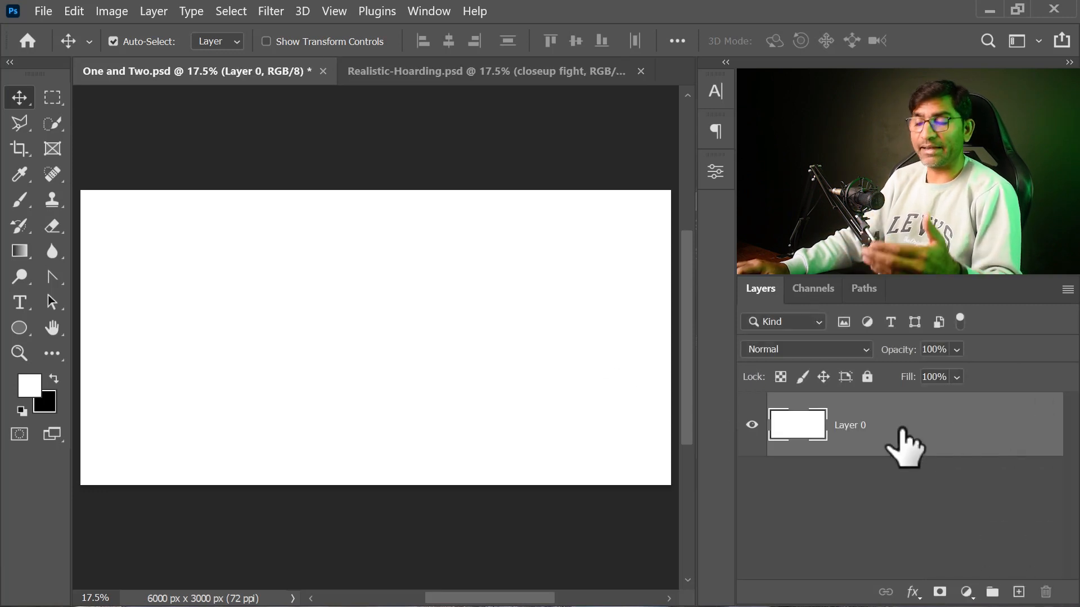
left_click(912, 594)
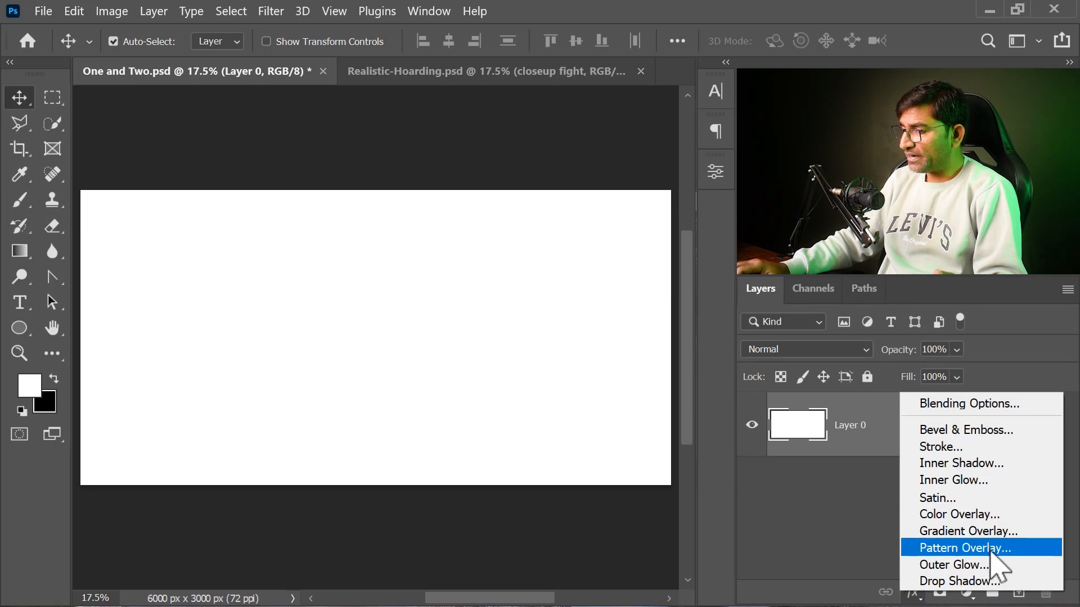
left_click(968, 532)
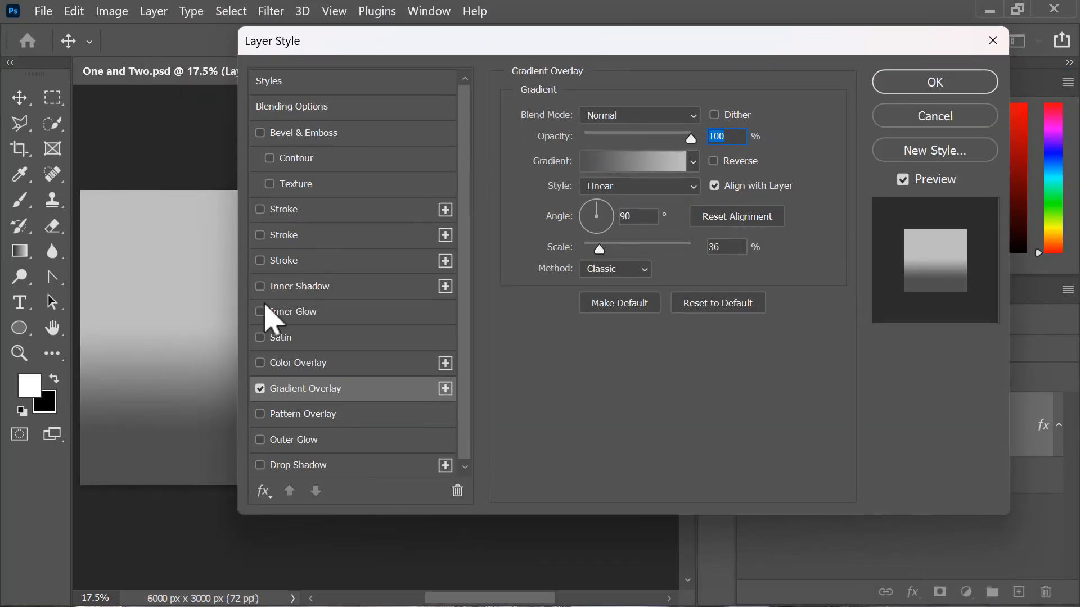
left_click_drag(209, 352, 209, 329)
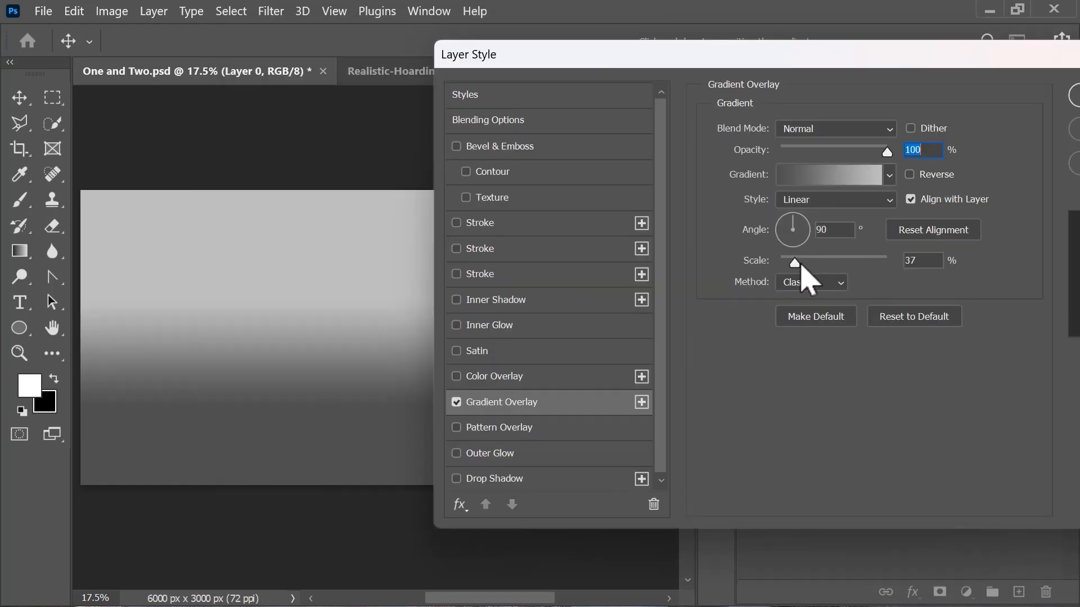
left_click_drag(801, 267, 813, 269)
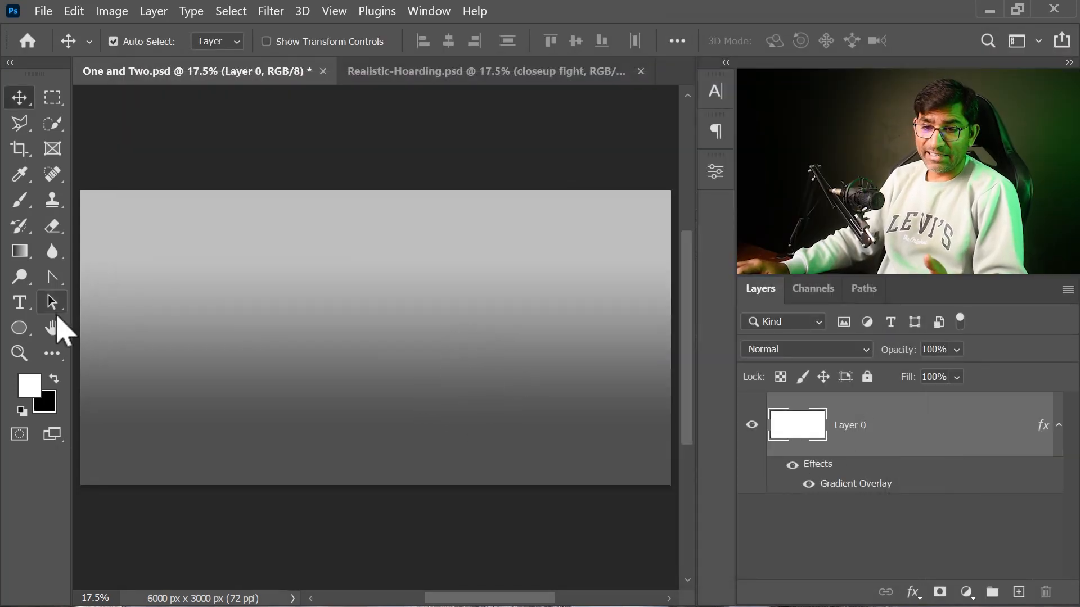
- Add a text layer with the instructor's name in capitals and move it to the middle of the canvas
left_click(28, 303)
left_click(267, 326)
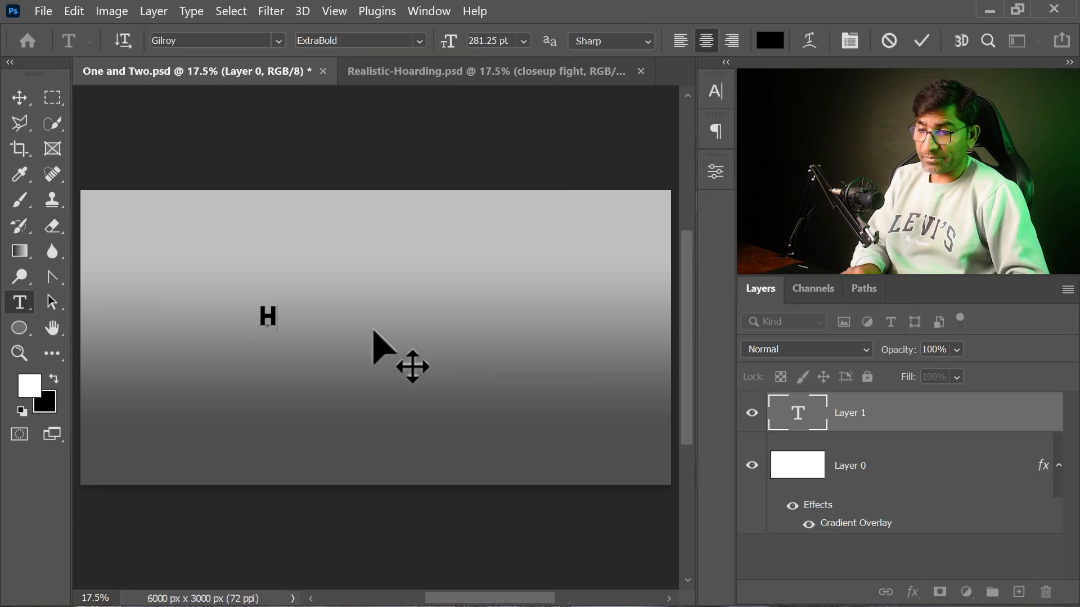
type("HUSAIN SIR")
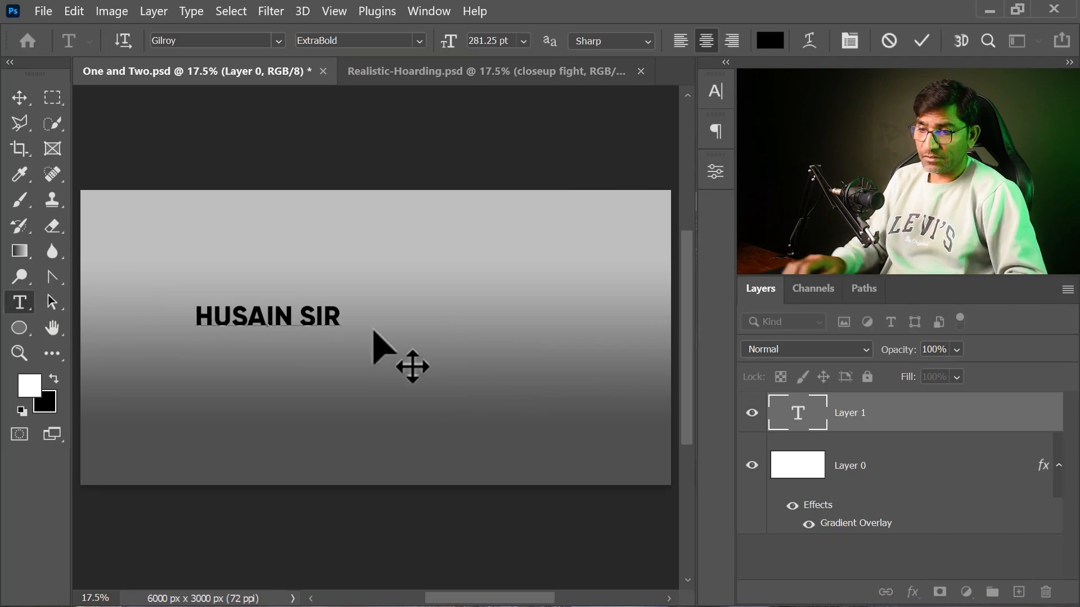
left_click(20, 97)
left_click_drag(284, 321, 381, 357)
- Set the name text's size to 600 pt and its colour to white, and nudge it slightly into place
double_click(381, 358)
left_click(497, 41)
type("60")
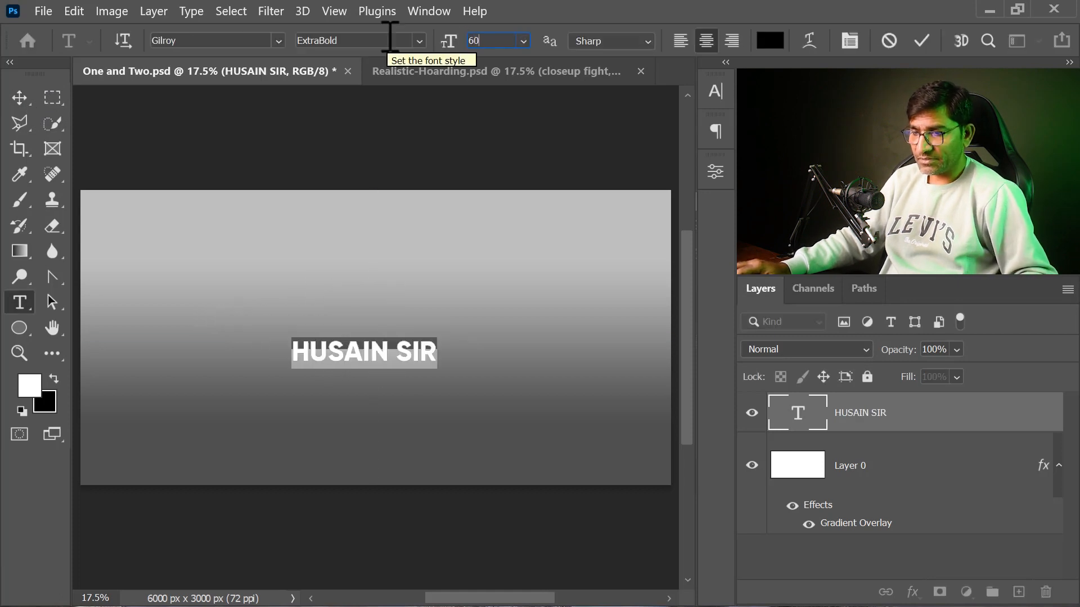
left_click(769, 41)
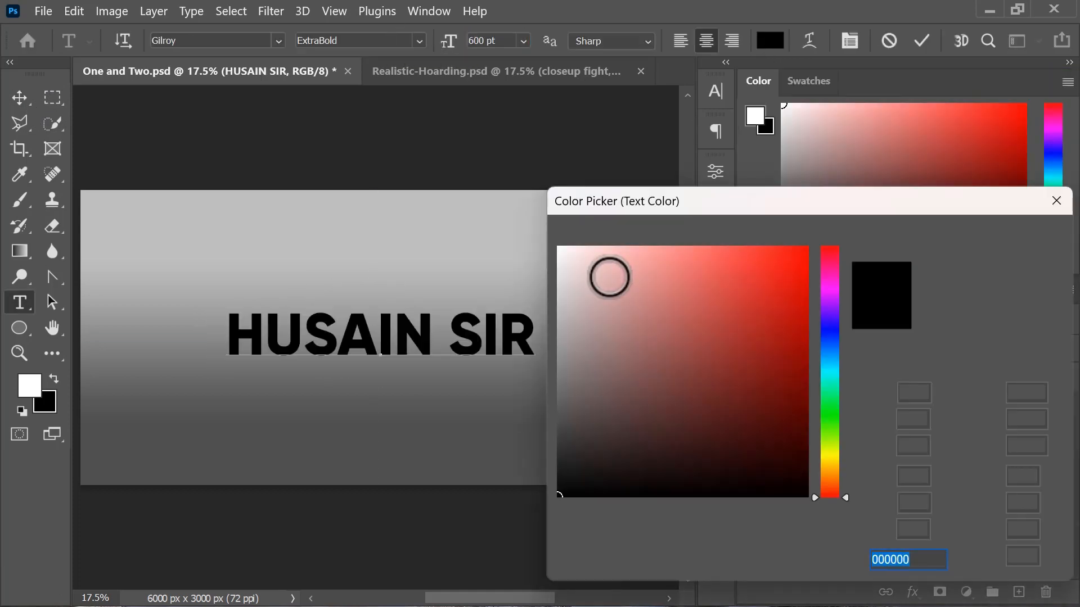
left_click_drag(607, 272, 597, 192)
left_click(12, 96)
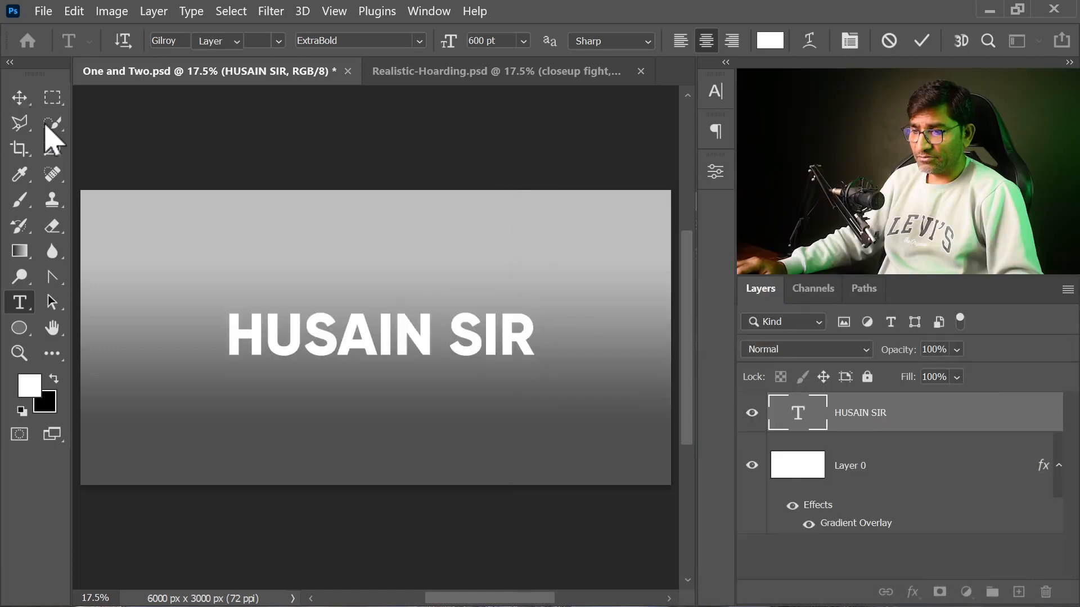
left_click(364, 331)
left_click(367, 338)
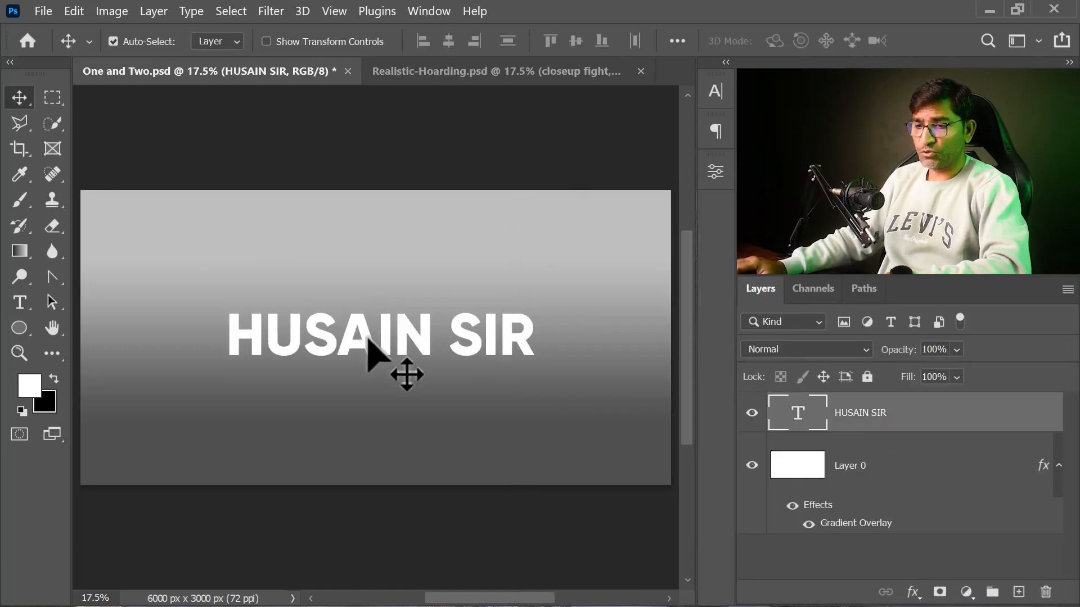
left_click_drag(367, 342, 368, 343)
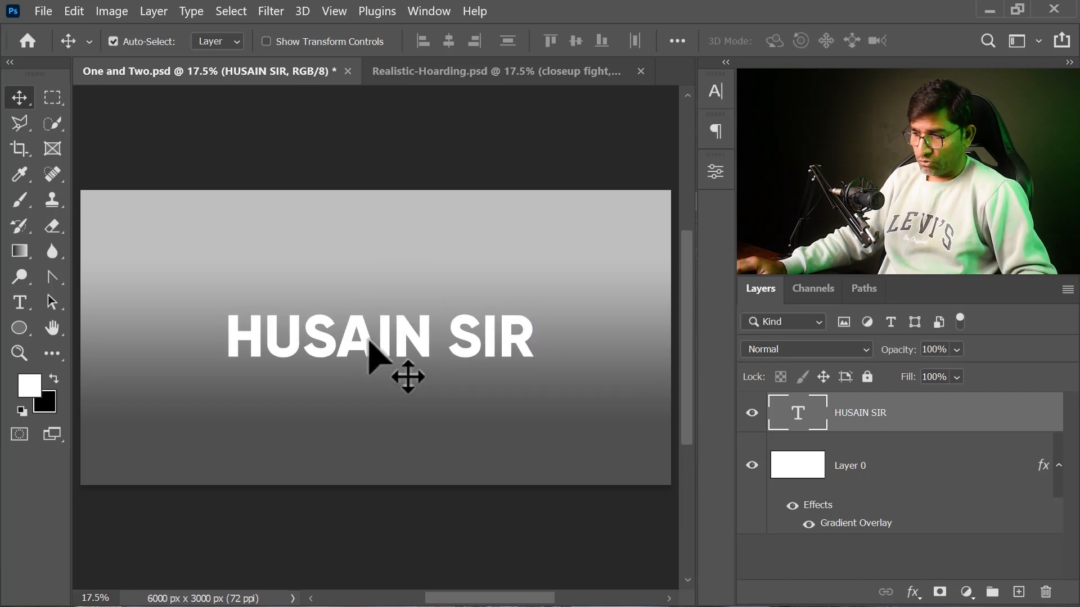
- Convert the name text layer to a smart object and duplicate it
right_click(940, 420)
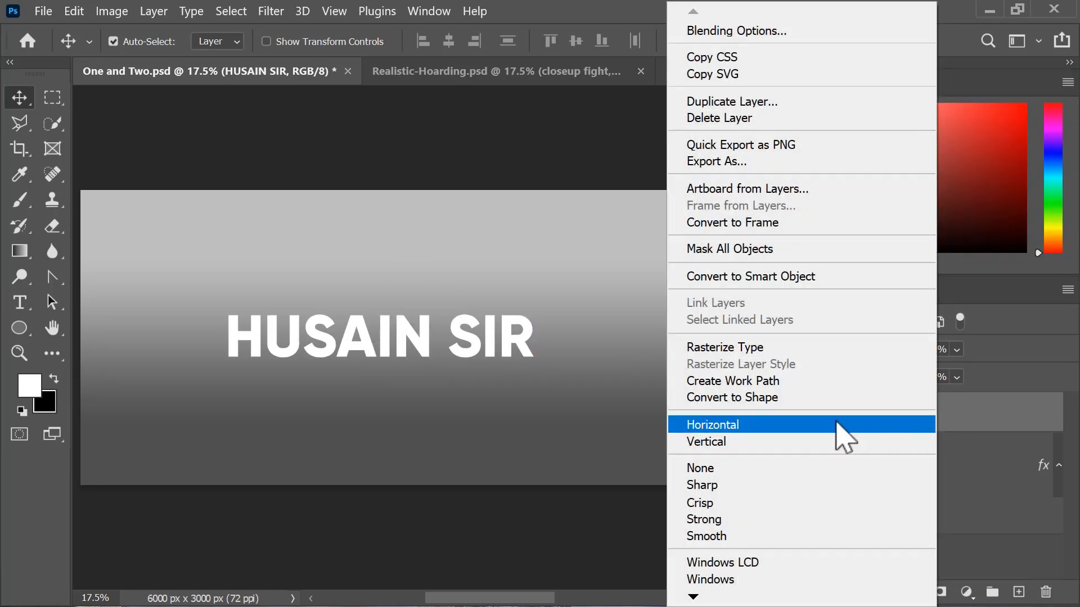
left_click(700, 277)
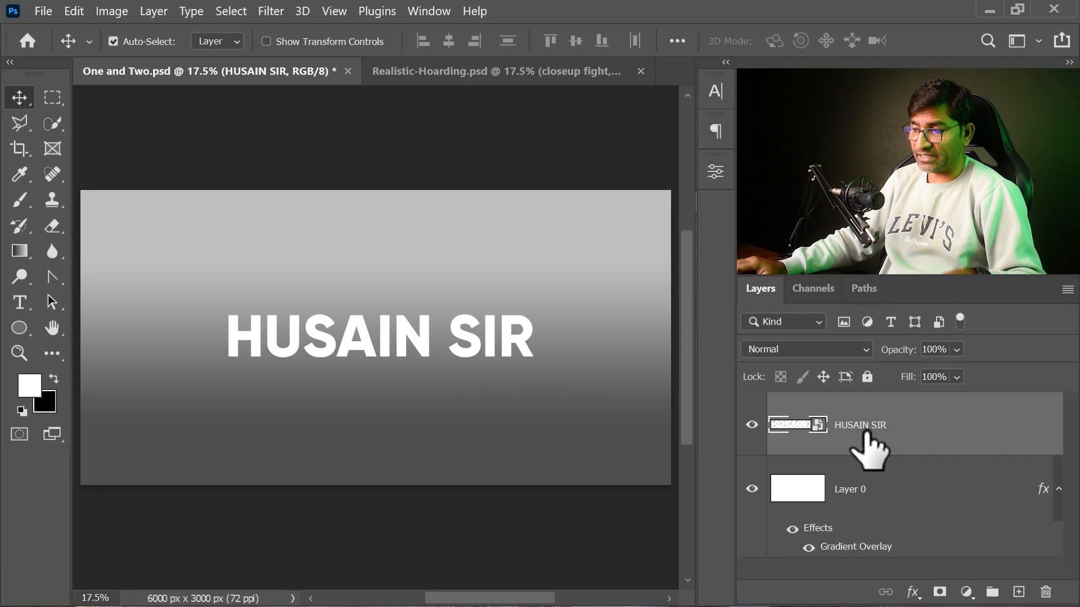
key("ctrl+j")
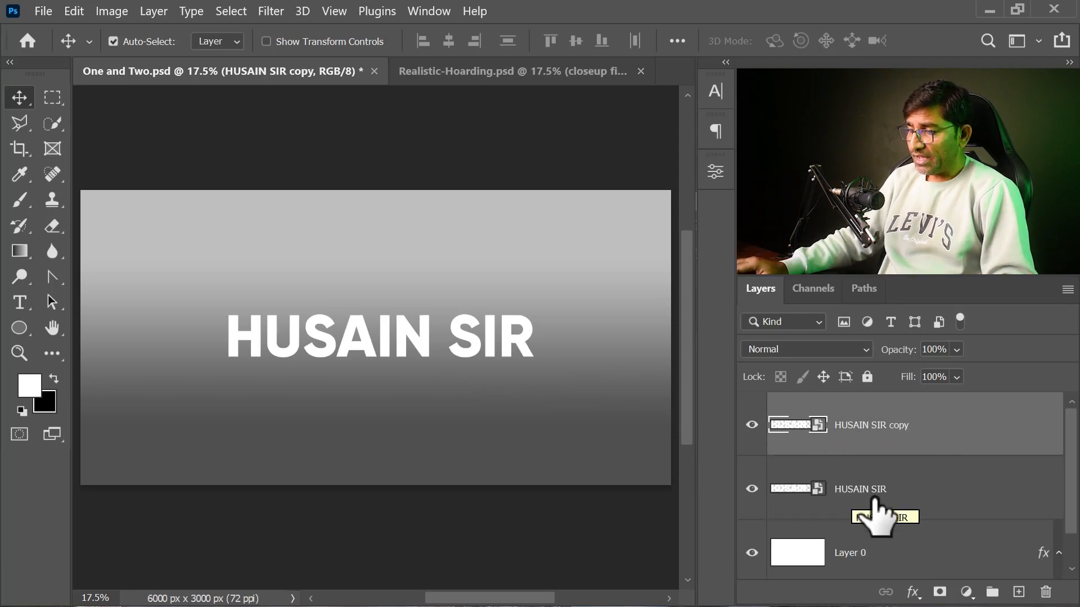
- Remove the word copy from the upper name layer's title and append REF to the lower name layer's title
double_click(872, 425)
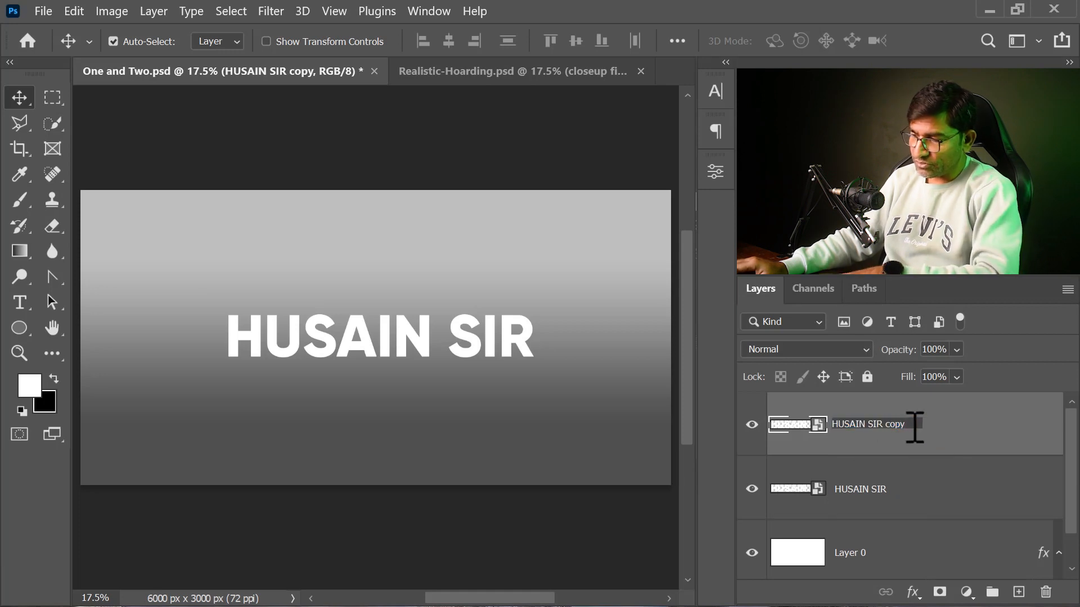
key("BackSpace")
key("BackSpace")
key("BackSpace")
left_click(872, 503)
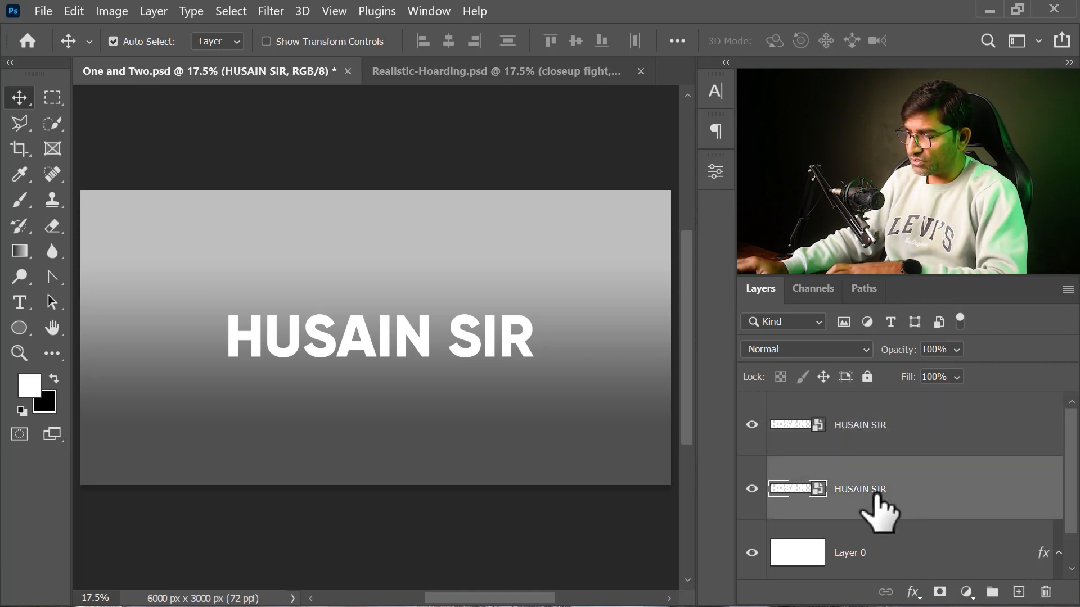
double_click(890, 488)
type("REF")
key("Return")
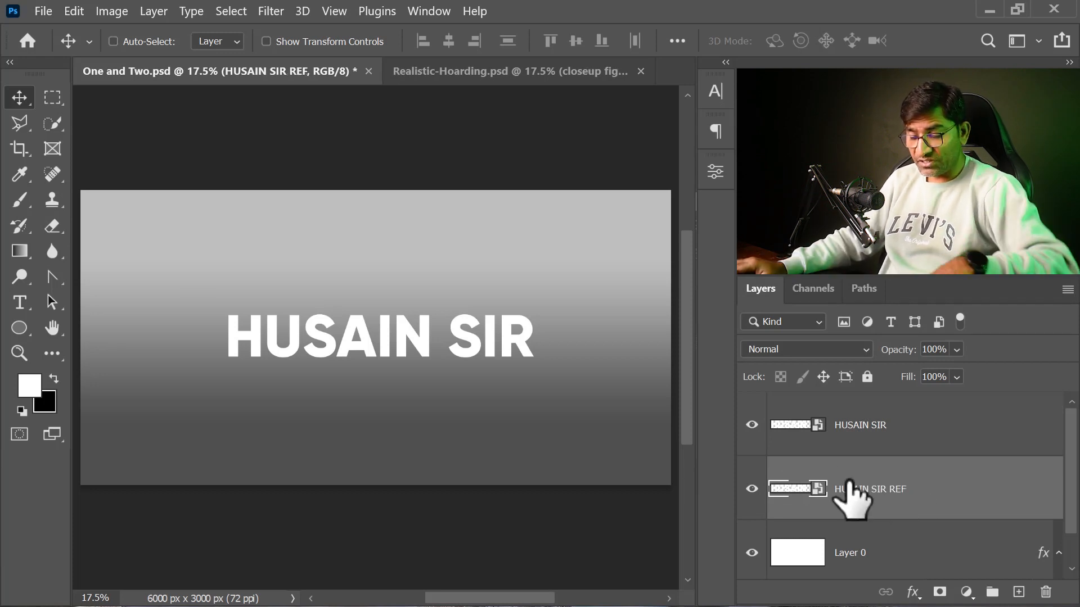
- Move the REF layer straight down to Y 1921 px, directly beneath the original text, and flip it vertically
key("ctrl+t")
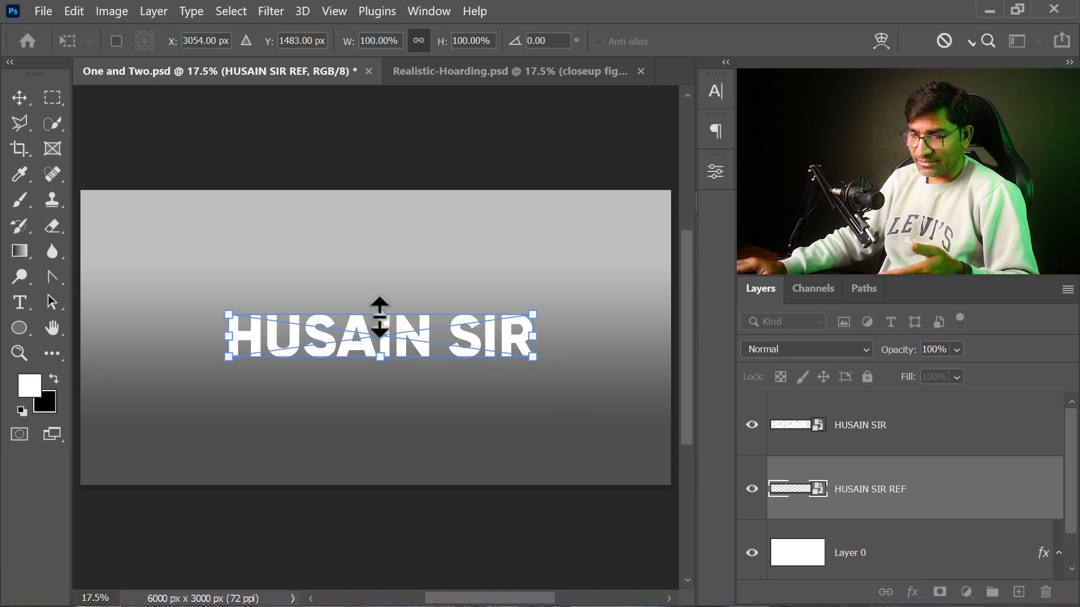
left_click_drag(381, 345, 384, 367)
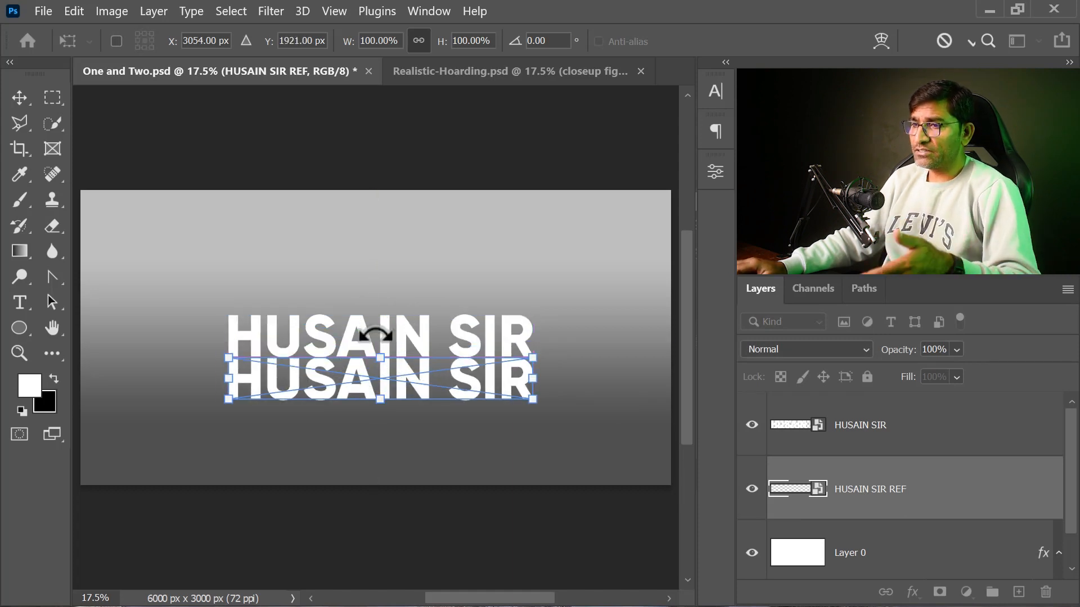
right_click(385, 388)
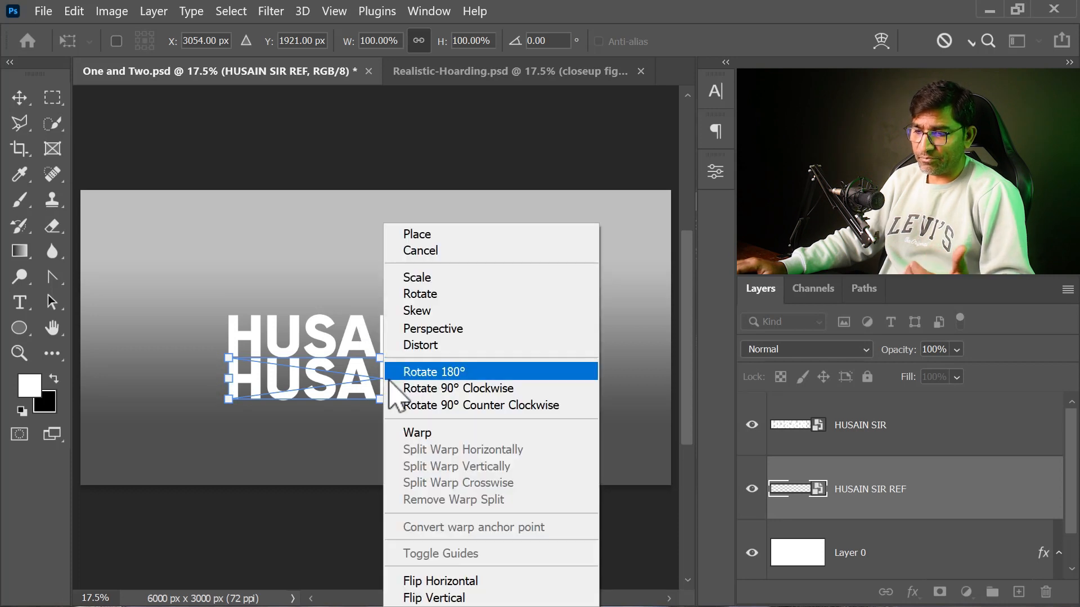
left_click(437, 597)
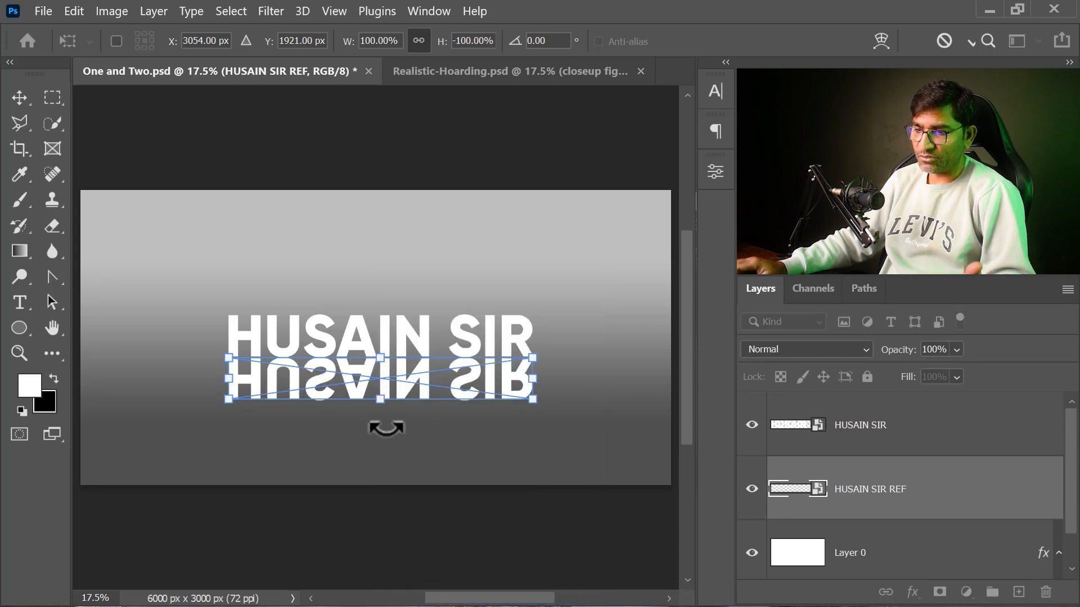
key("Return")
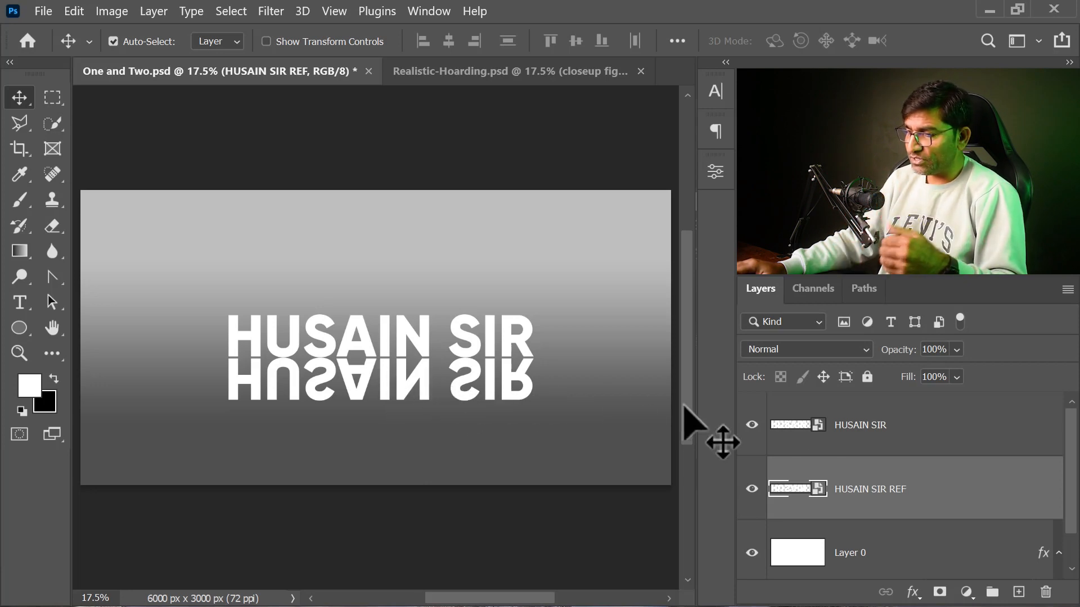
- Add a layer mask to the REF layer and fade the reflection out downwards with a black-to-white linear gradient
left_click(940, 592)
key("x")
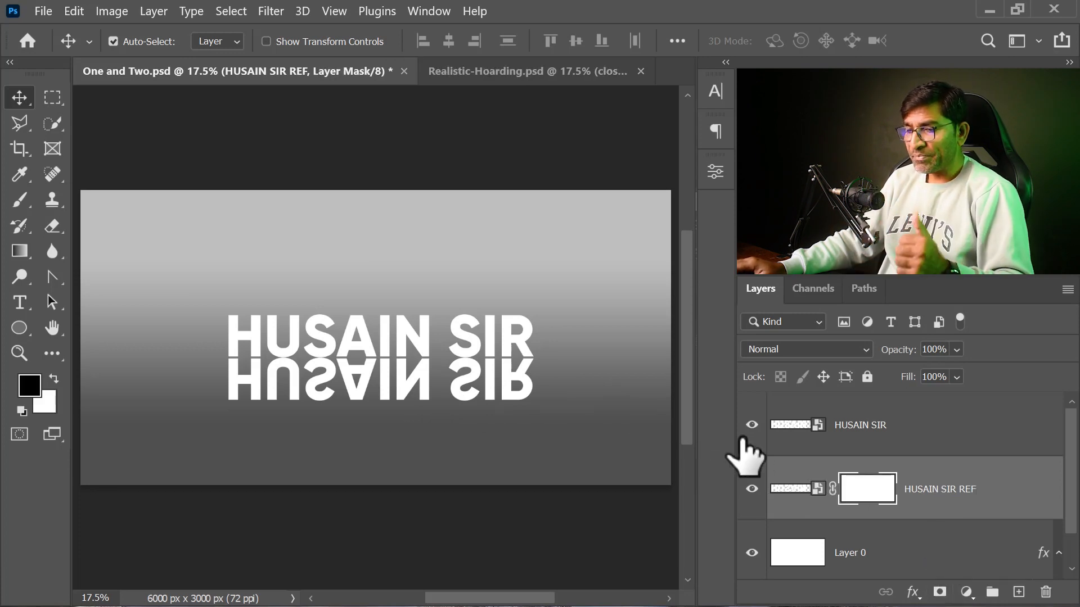
left_click(25, 259)
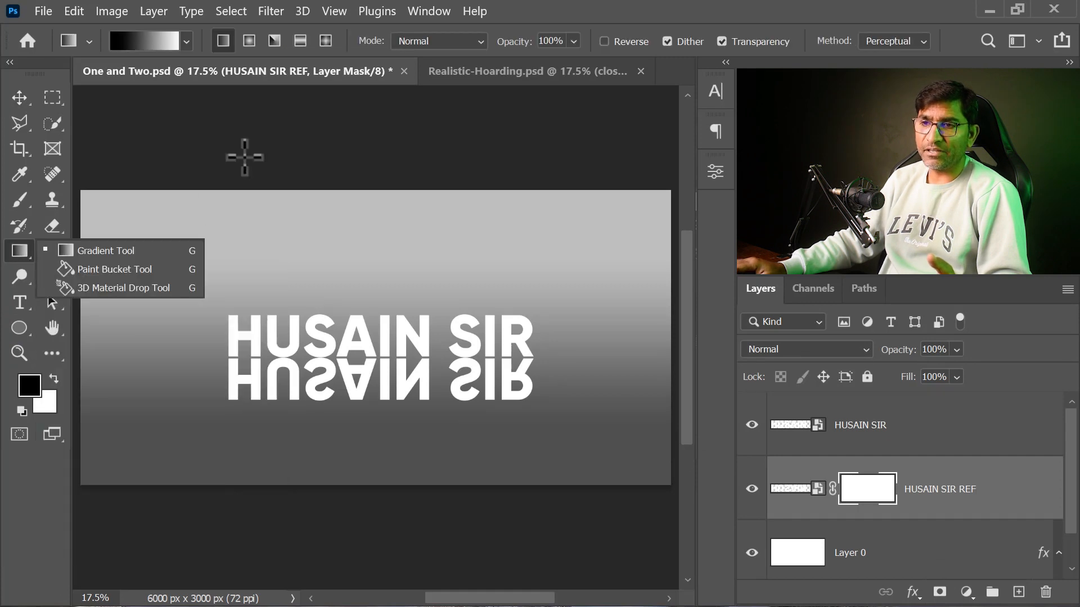
left_click(567, 9)
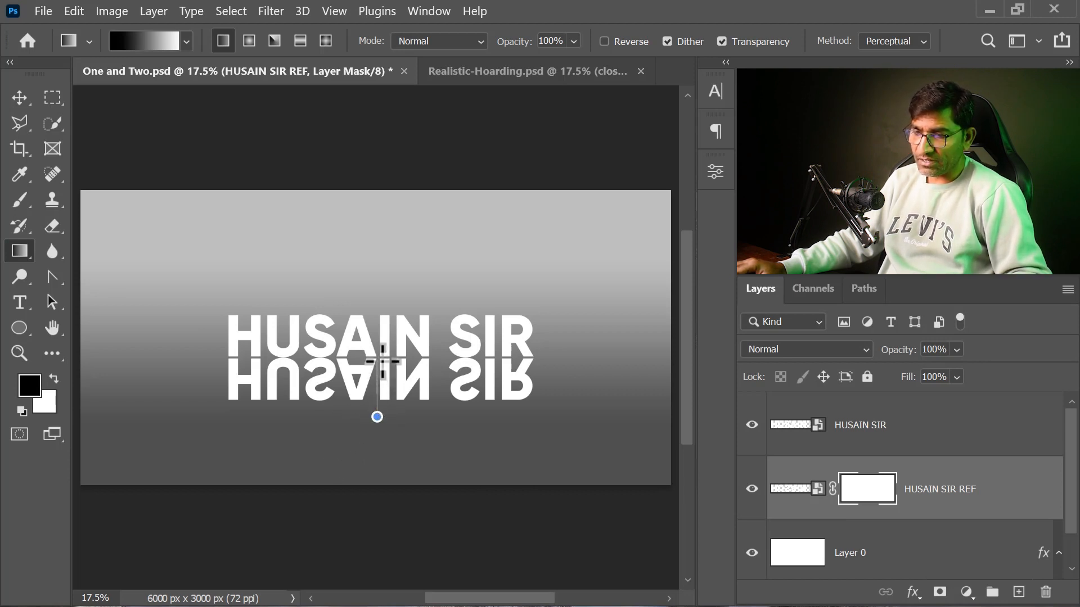
left_click_drag(383, 361, 383, 363)
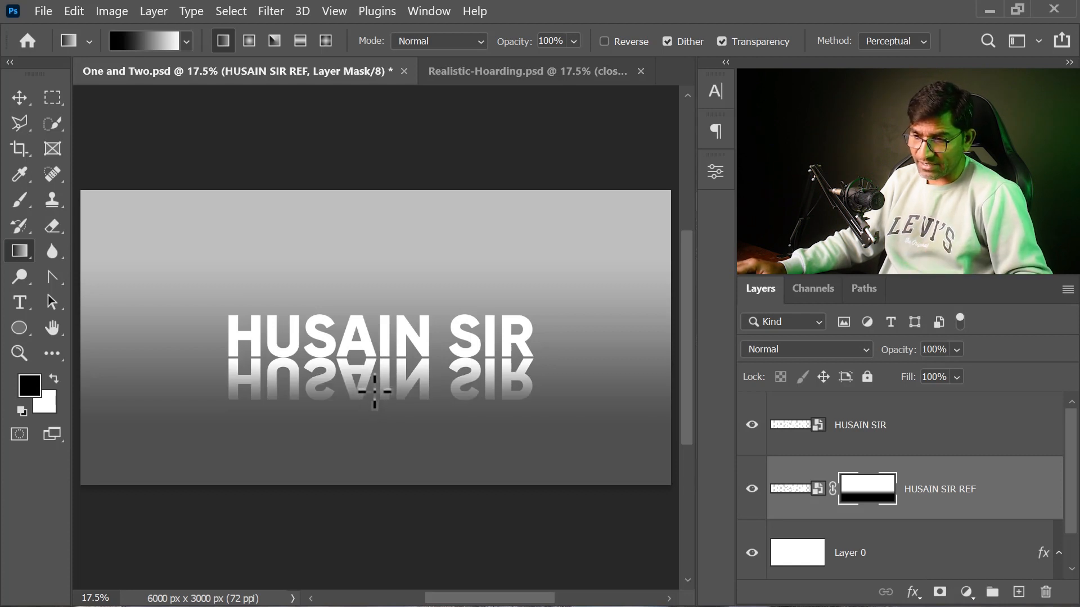
left_click_drag(378, 334, 378, 338)
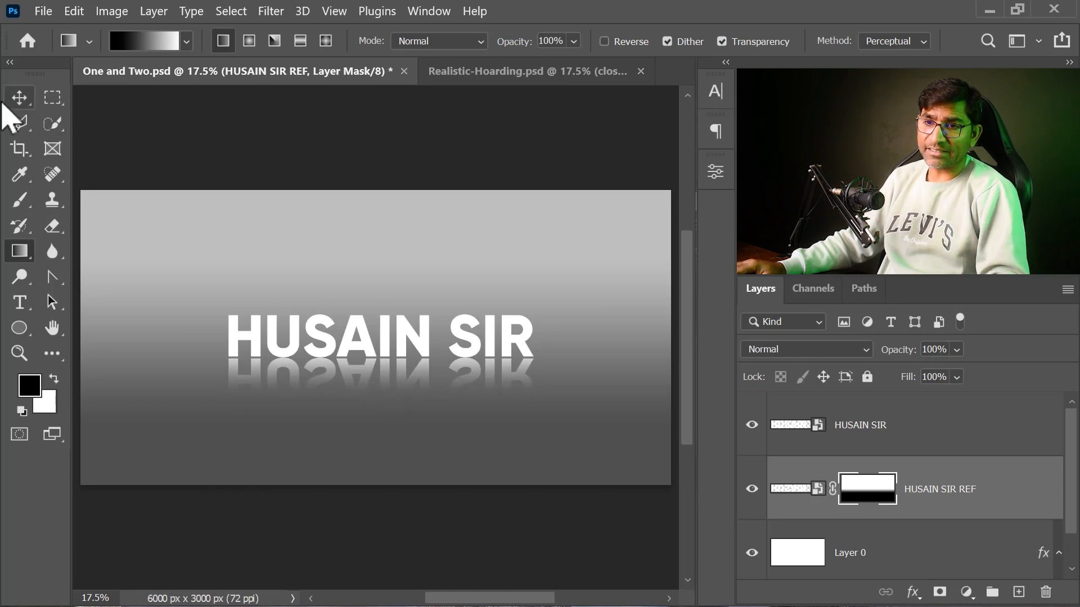
left_click(20, 100)
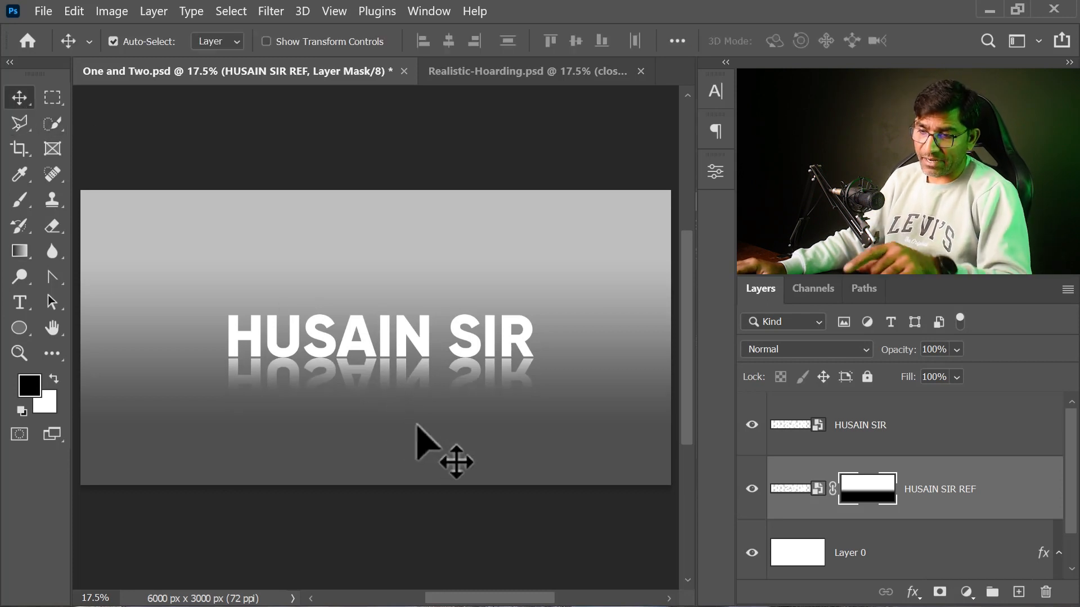
- Duplicate the original name layer and remove the word copy from the duplicate's title
left_click(885, 431)
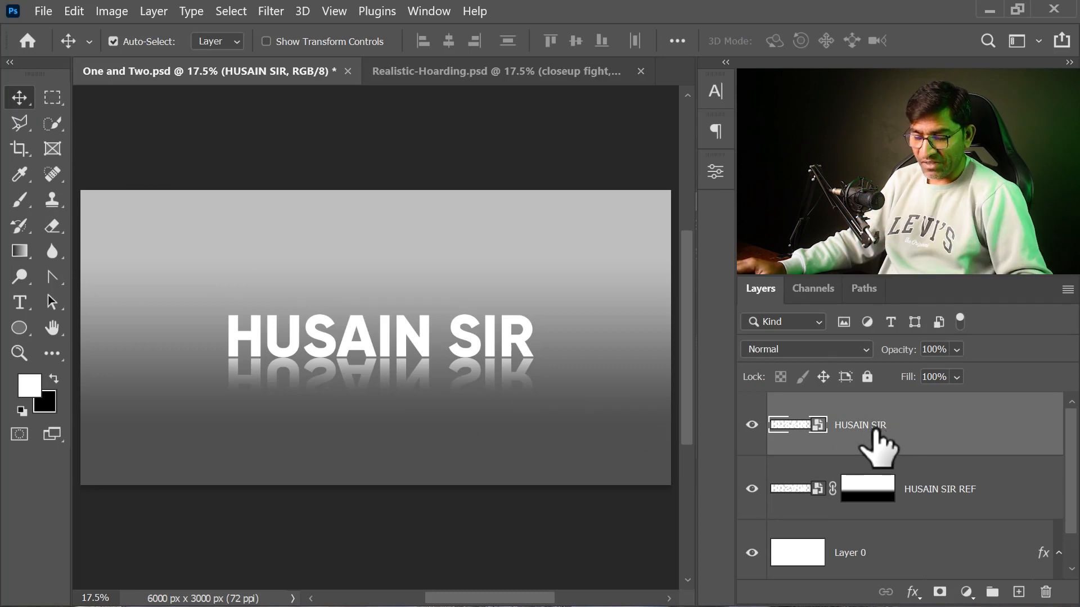
key("ctrl+j")
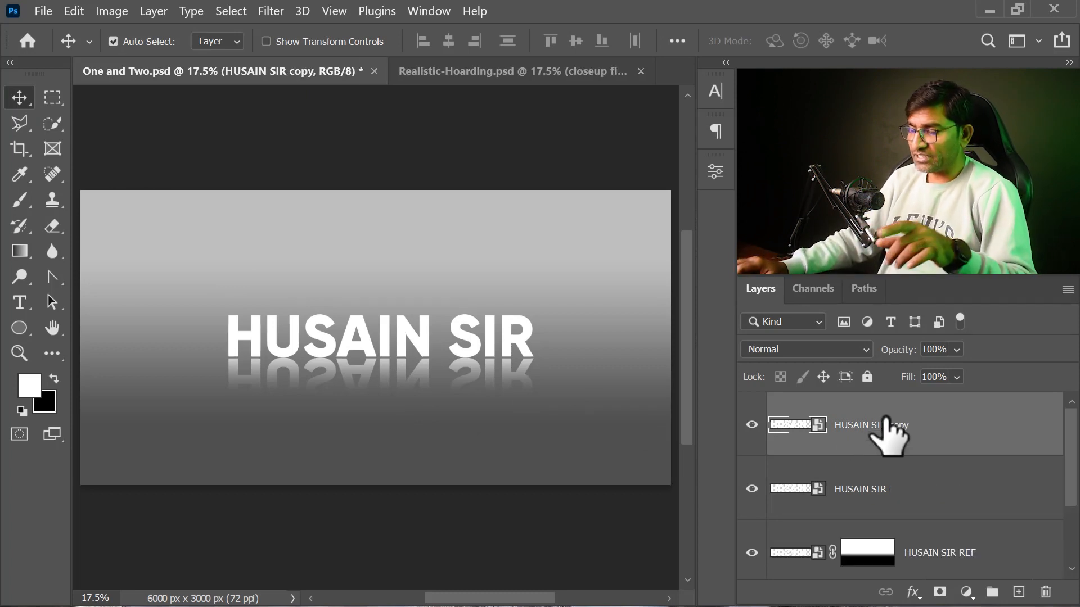
double_click(877, 427)
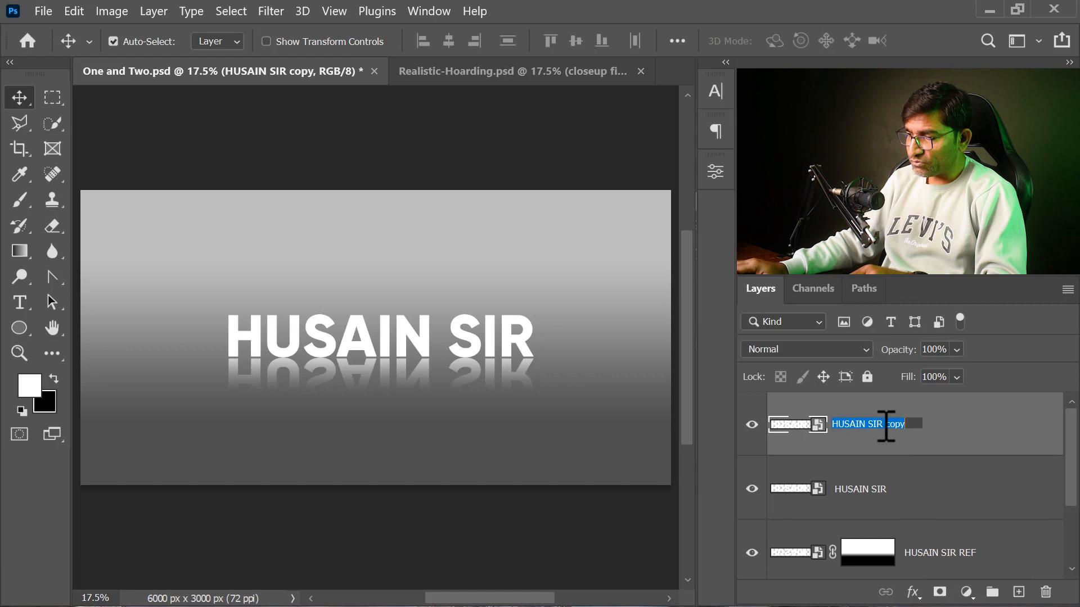
key("BackSpace")
key("BackSpace")
key("BackSpace")
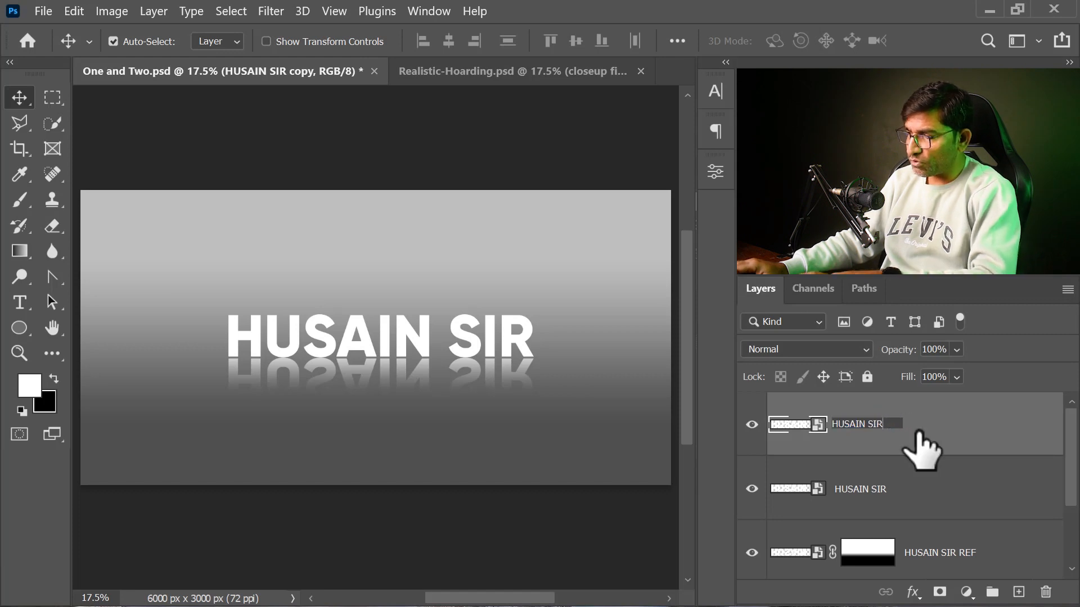
- Append SHADOW to the title of the name layer directly above the REF layer
left_click(882, 501)
double_click(879, 495)
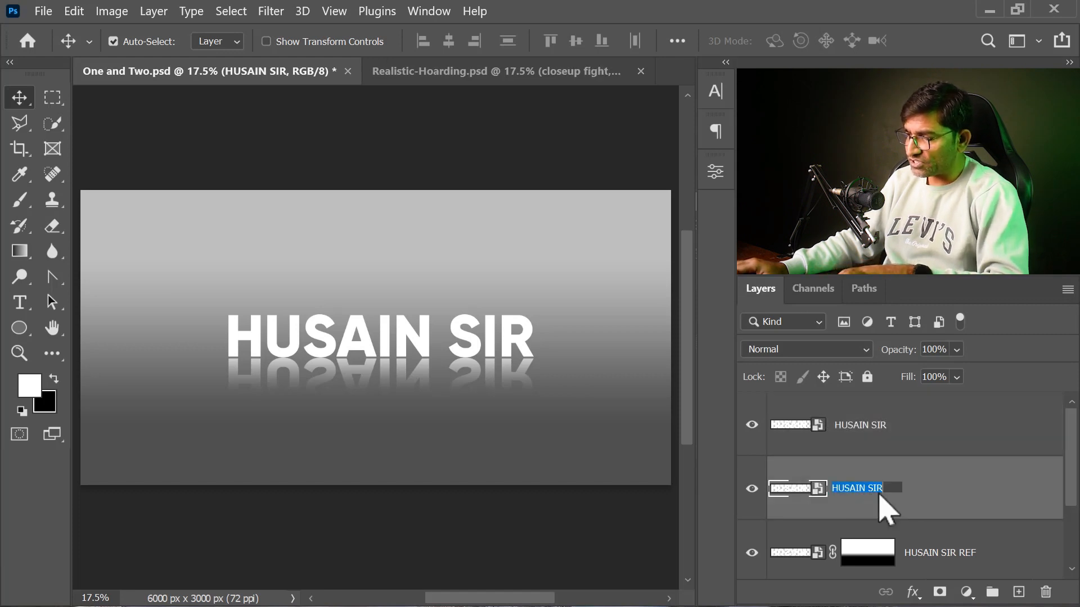
type("SHADOW")
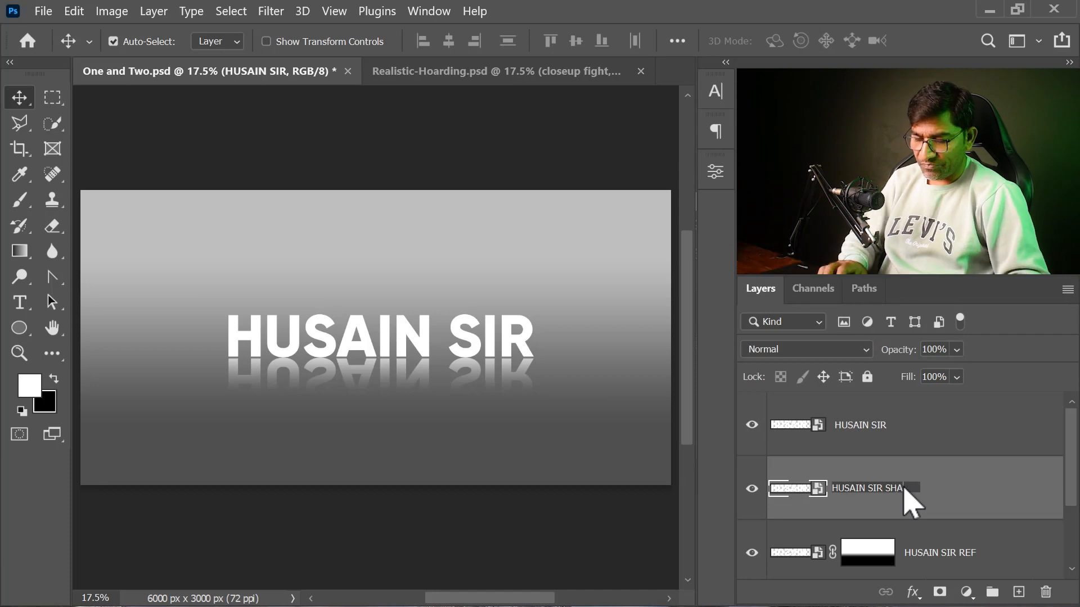
key("Return")
- Squash the SHADOW layer to 50% height from its top edge and skew that edge to the left as a cast shadow
key("ctrl+t")
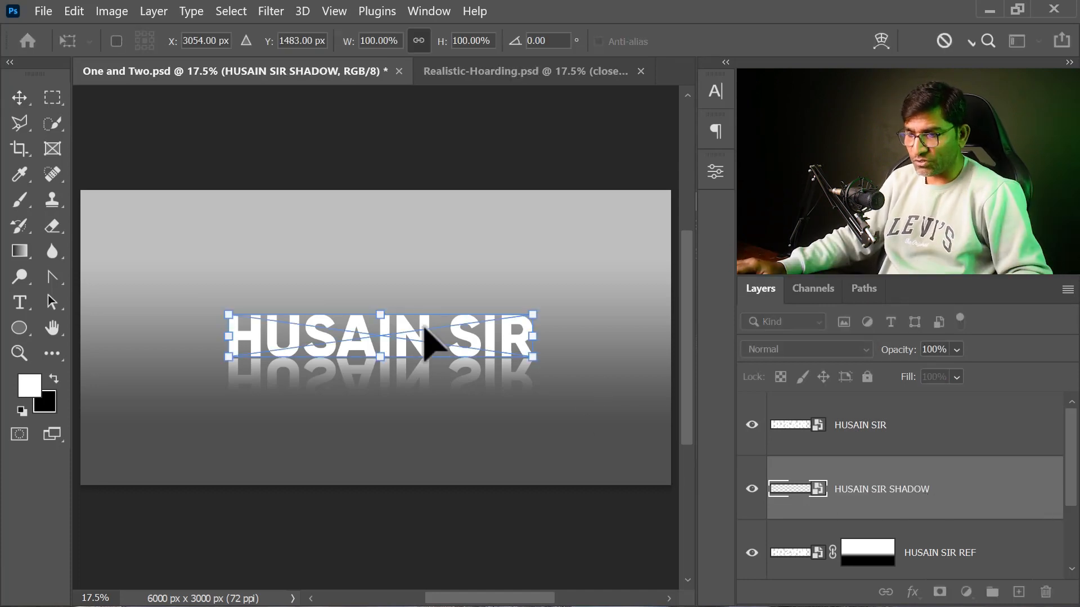
left_click_drag(381, 315, 383, 331)
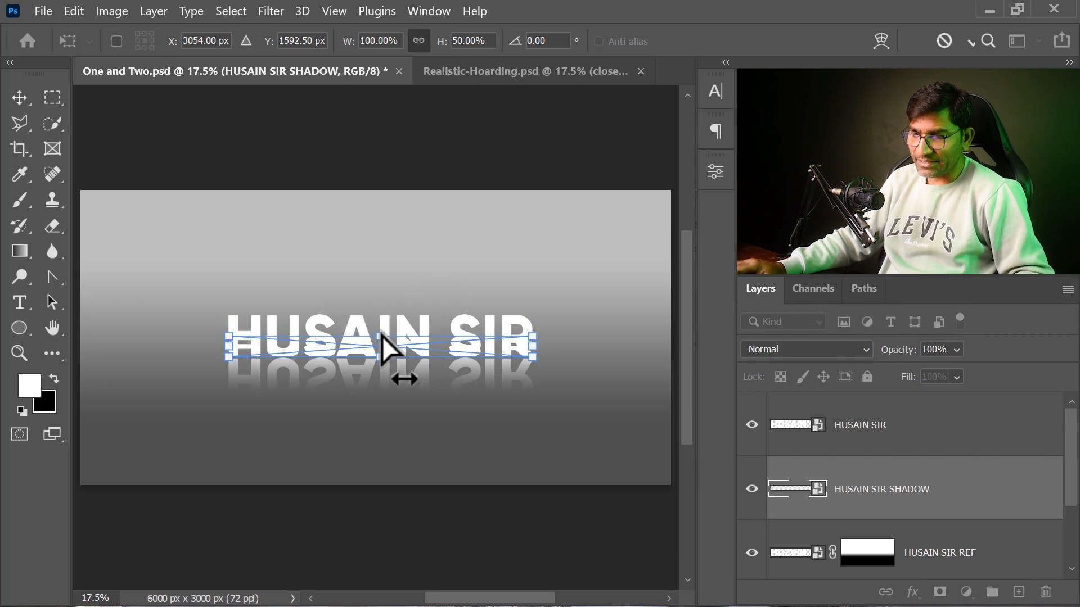
left_click_drag(382, 338, 333, 343)
key("Return")
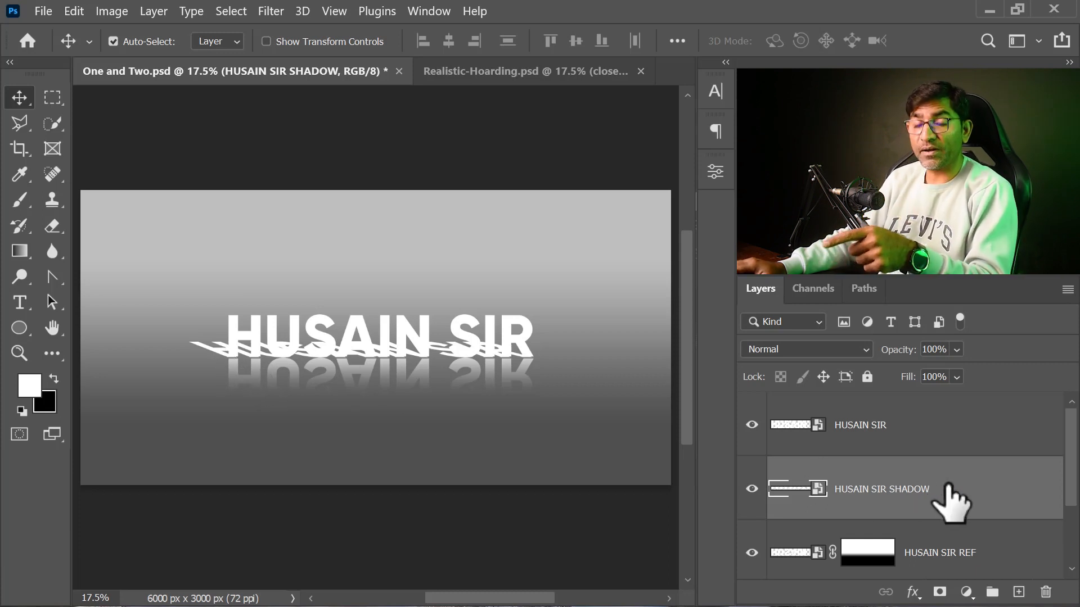
- Add an Exposure adjustment with gamma correction 0.17 above the SHADOW layer and clip it to that layer
left_click(967, 593)
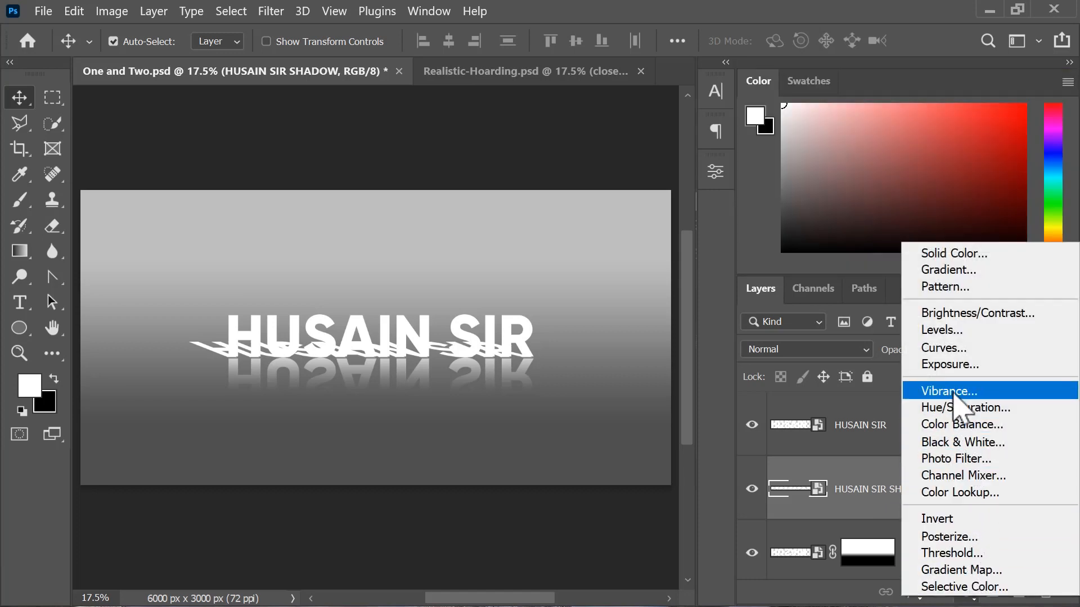
left_click(950, 365)
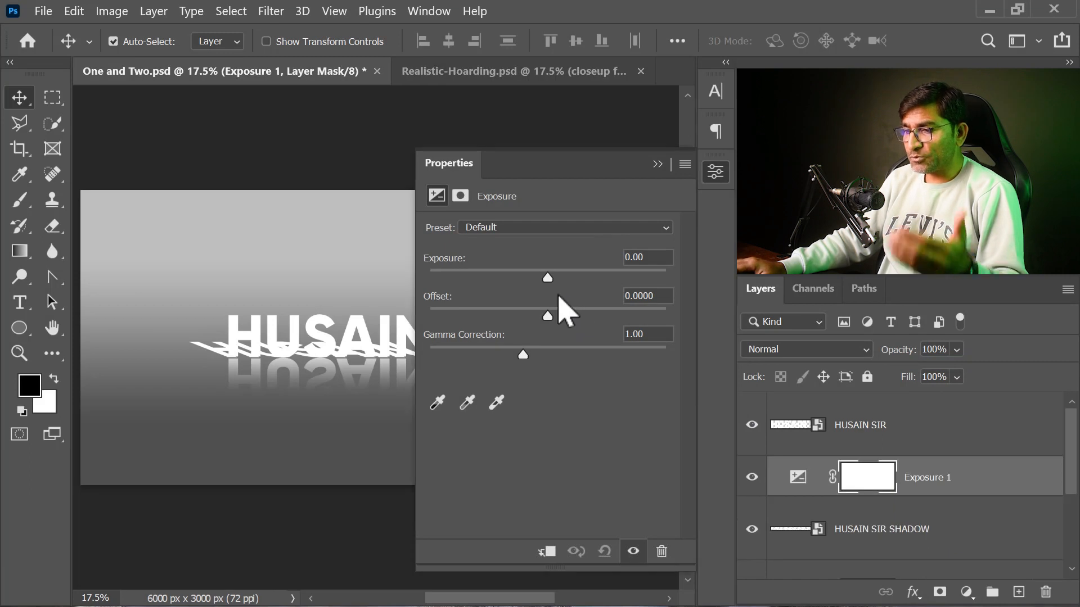
left_click_drag(523, 359, 595, 355)
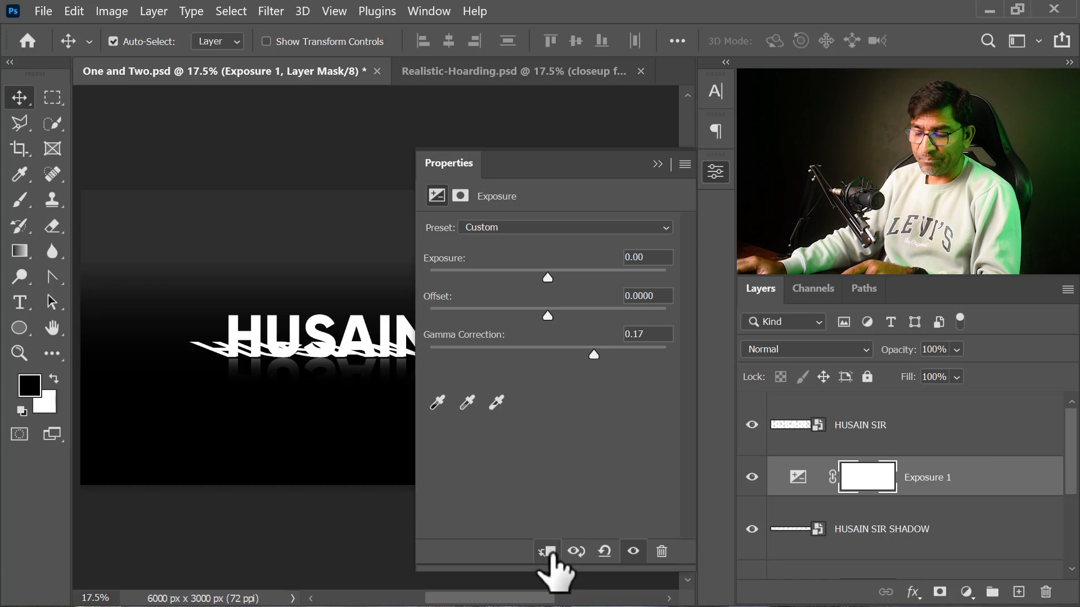
left_click(547, 552)
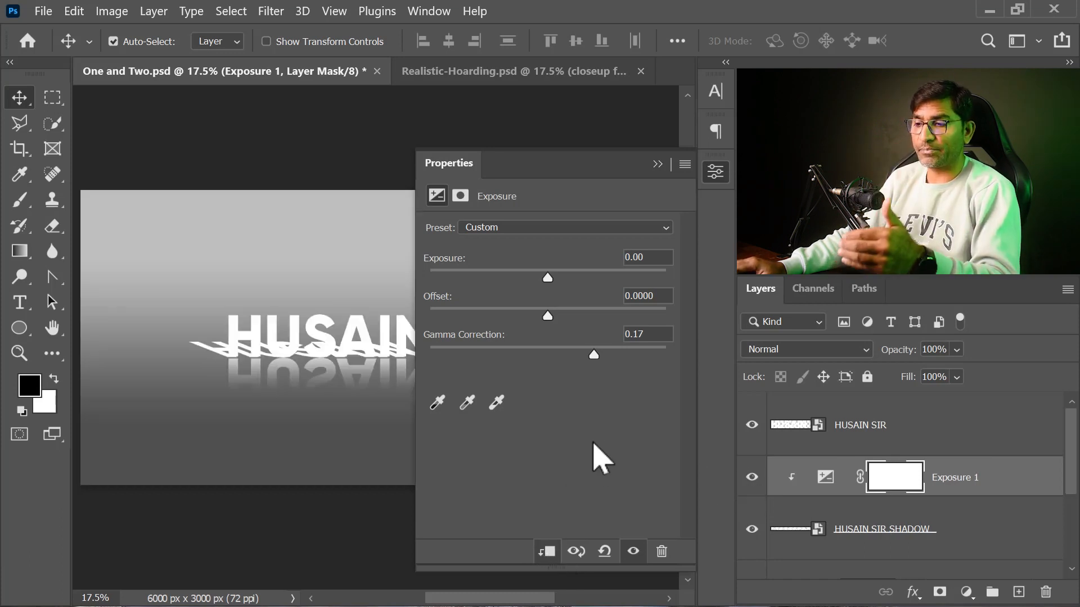
- Turn the shadow black by setting the Exposure adjustment's offset to -0.5000 and gamma correction to 0.01
left_click_drag(594, 356, 654, 363)
left_click_drag(550, 316, 406, 318)
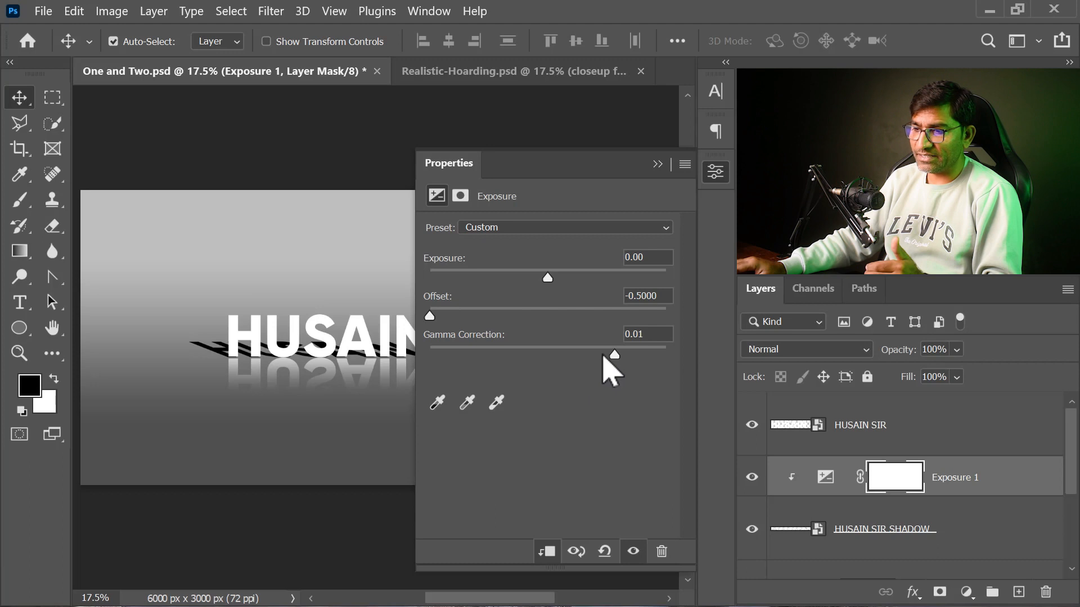
left_click_drag(595, 353, 655, 354)
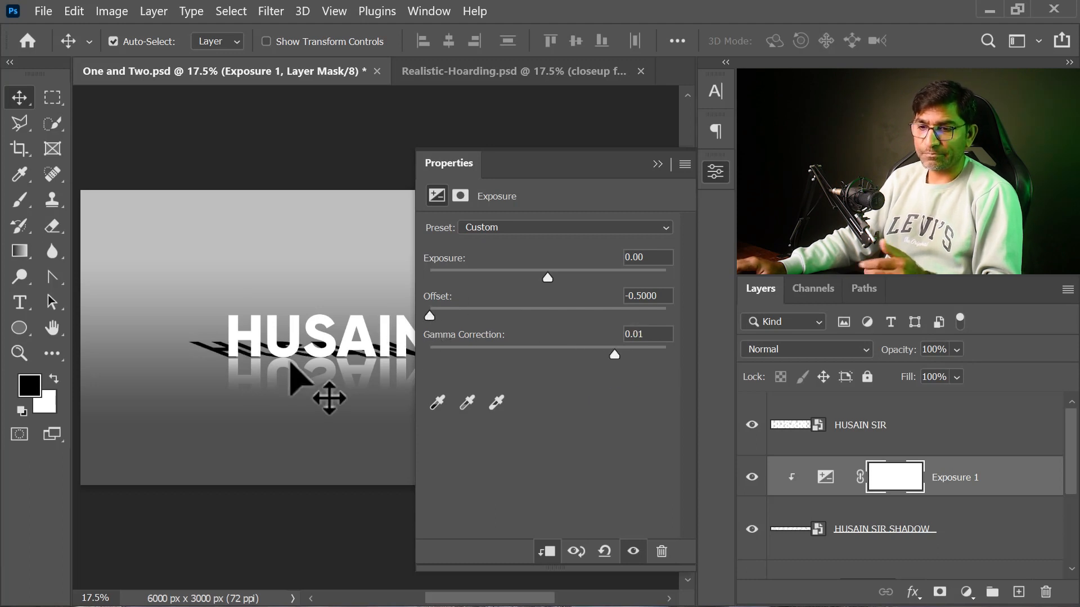
left_click(657, 165)
- Apply a Gaussian Blur with a radius of 19.4 pixels to the SHADOW layer
scroll(976, 493, "down", 1)
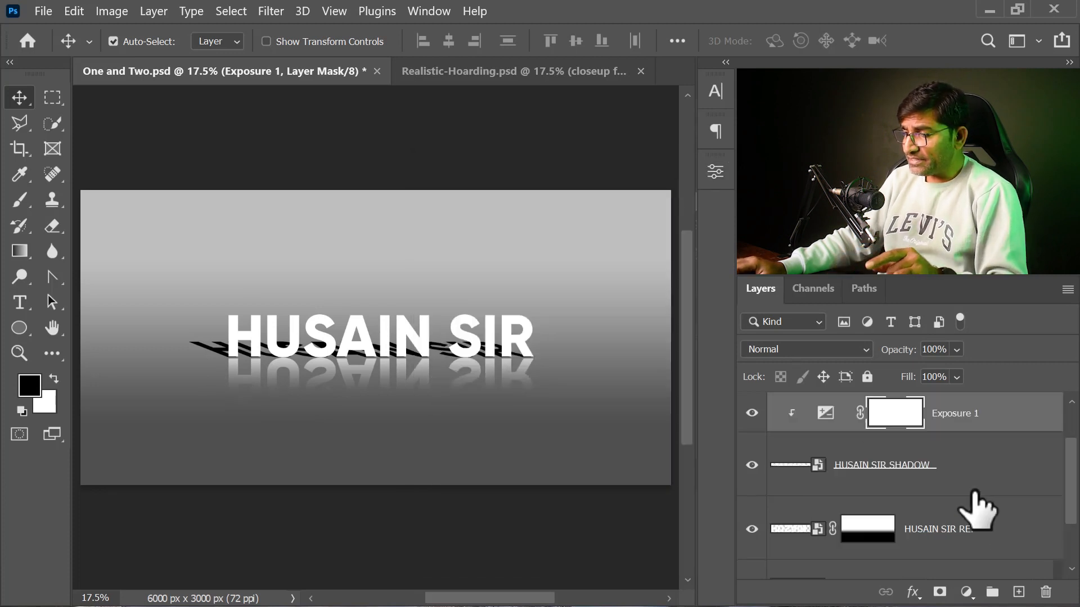
left_click(971, 476)
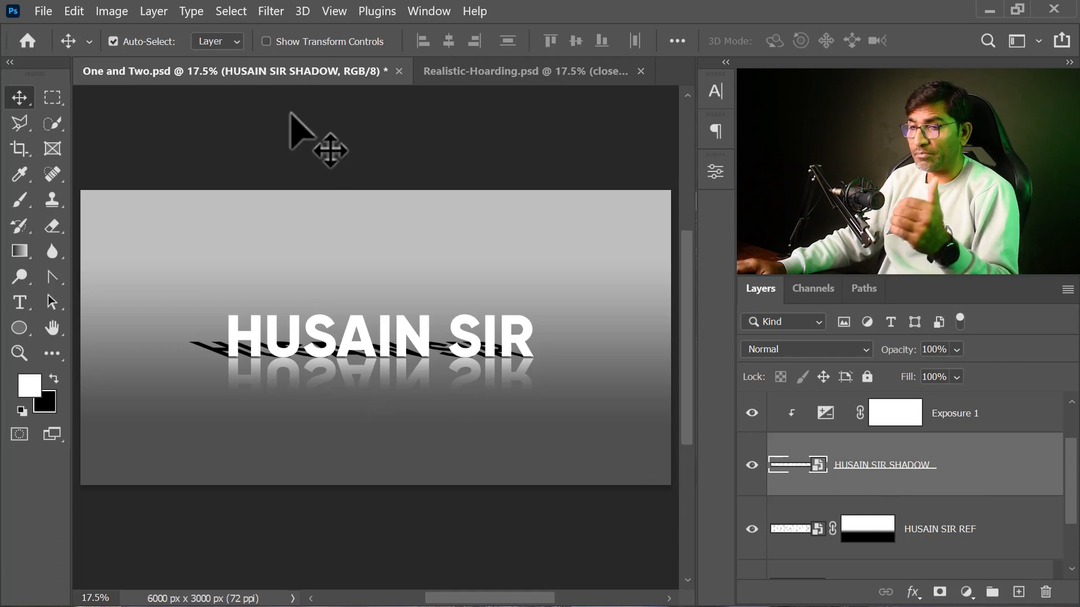
left_click(270, 11)
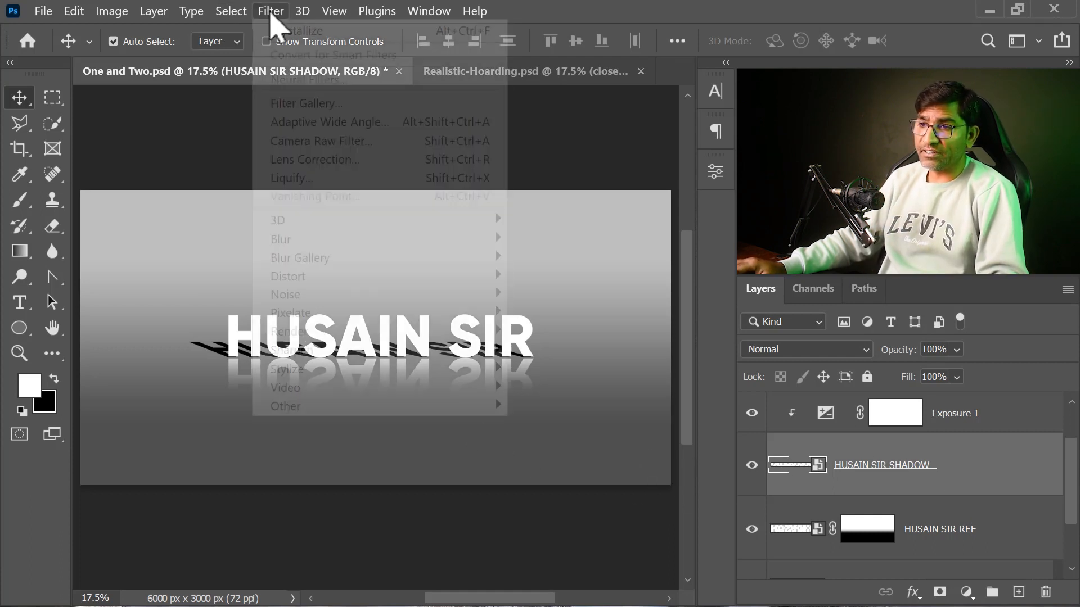
mouse_move(363, 240)
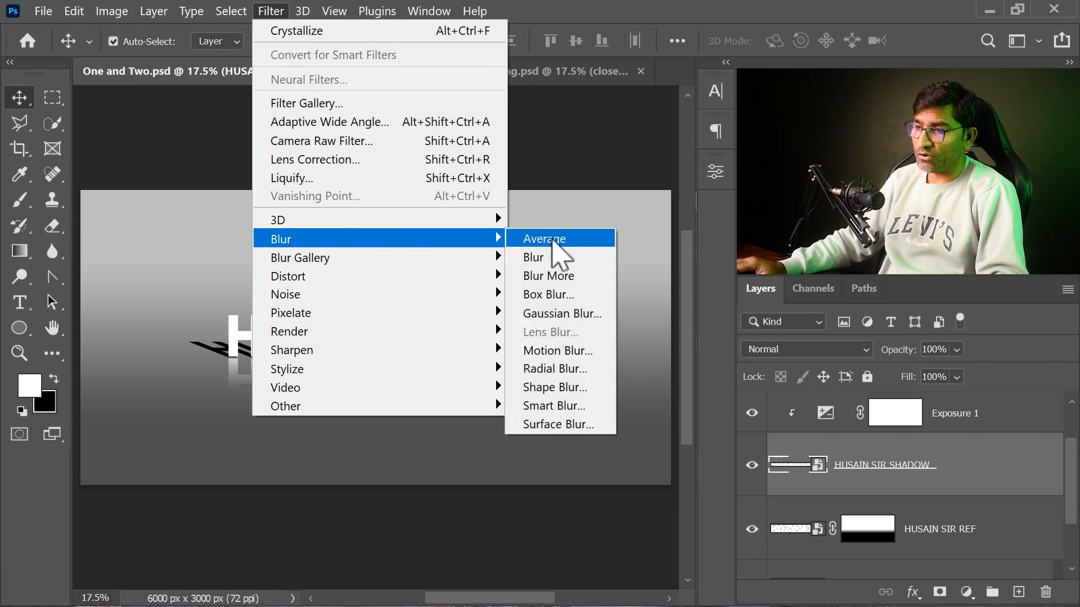
left_click(562, 314)
left_click_drag(256, 110, 457, 175)
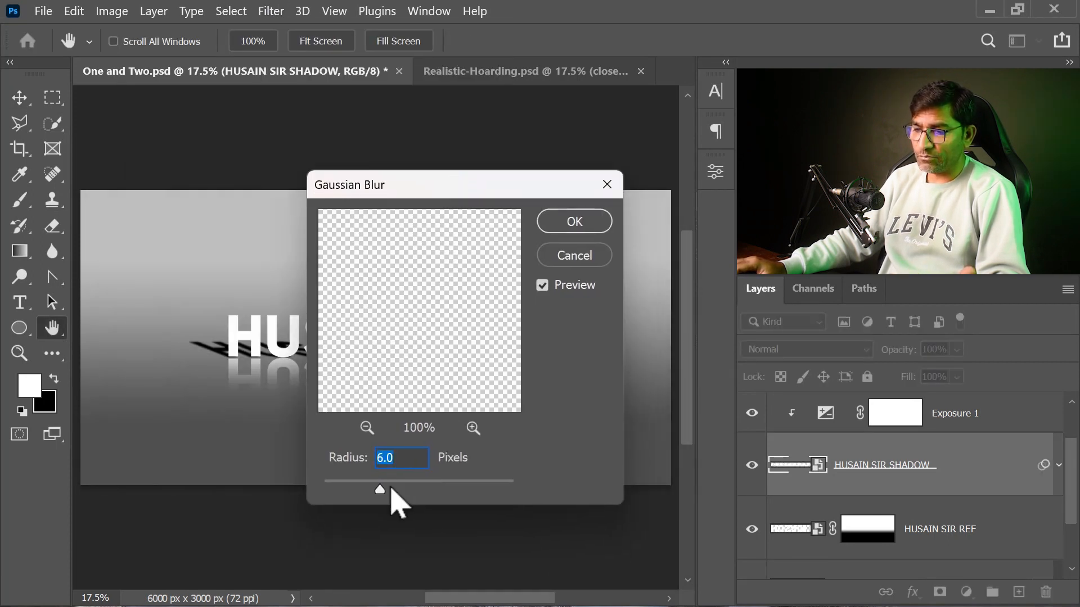
left_click_drag(411, 485, 406, 486)
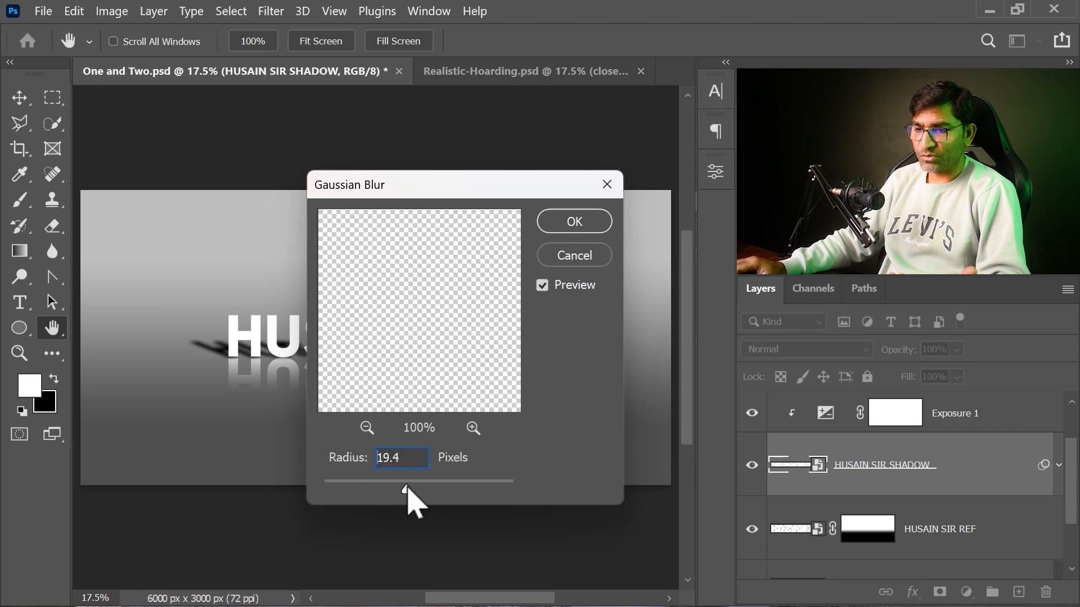
left_click(560, 228)
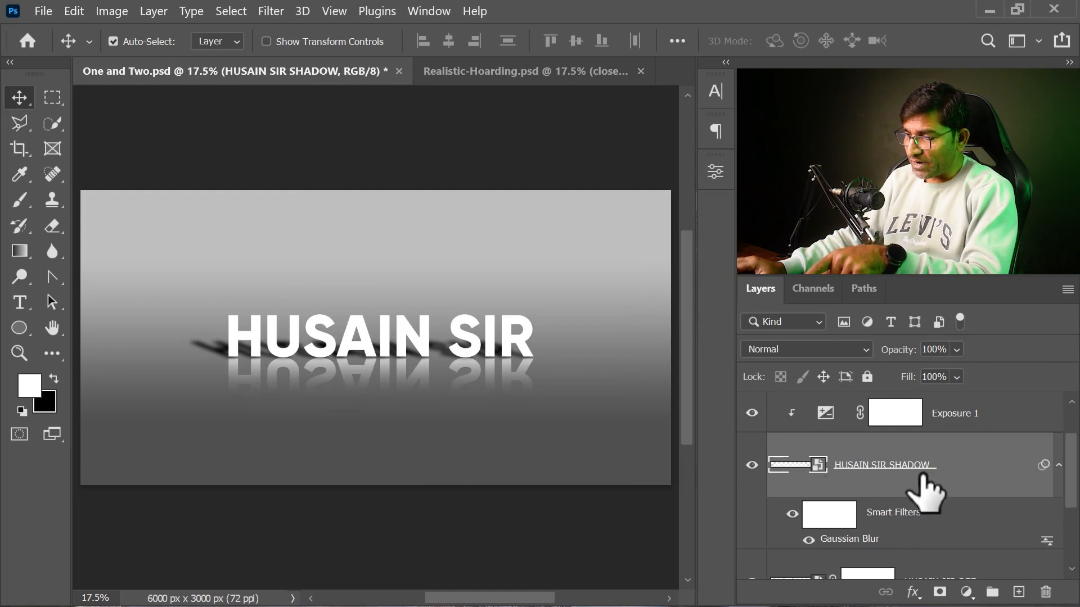
- Open the source of the topmost name smart object and replace its text with the new full name
scroll(925, 489, "down", 2)
scroll(917, 467, "up", 4)
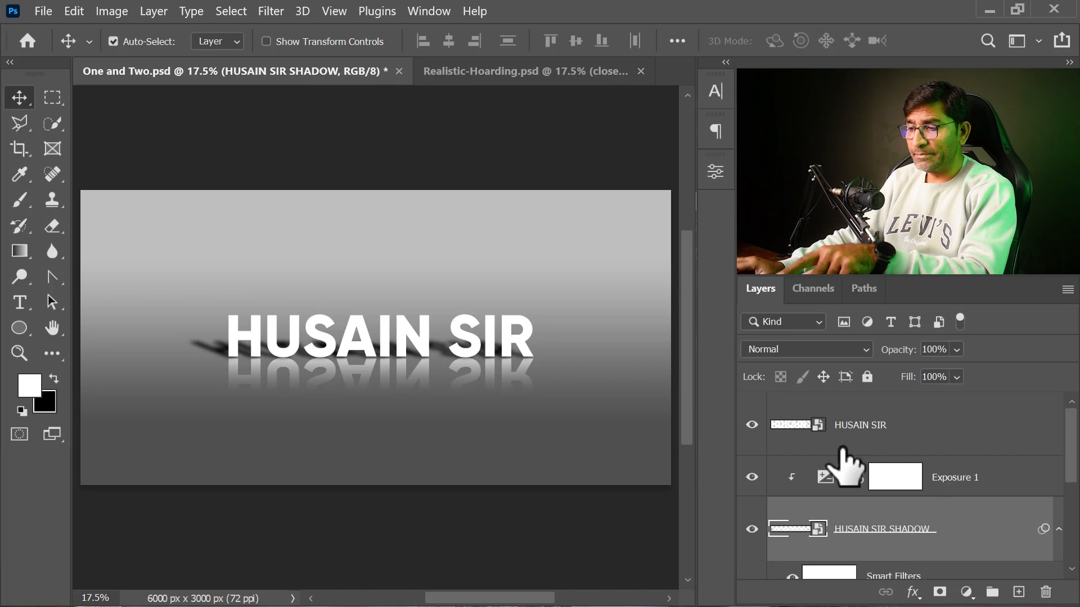
scroll(875, 475, "down", 6)
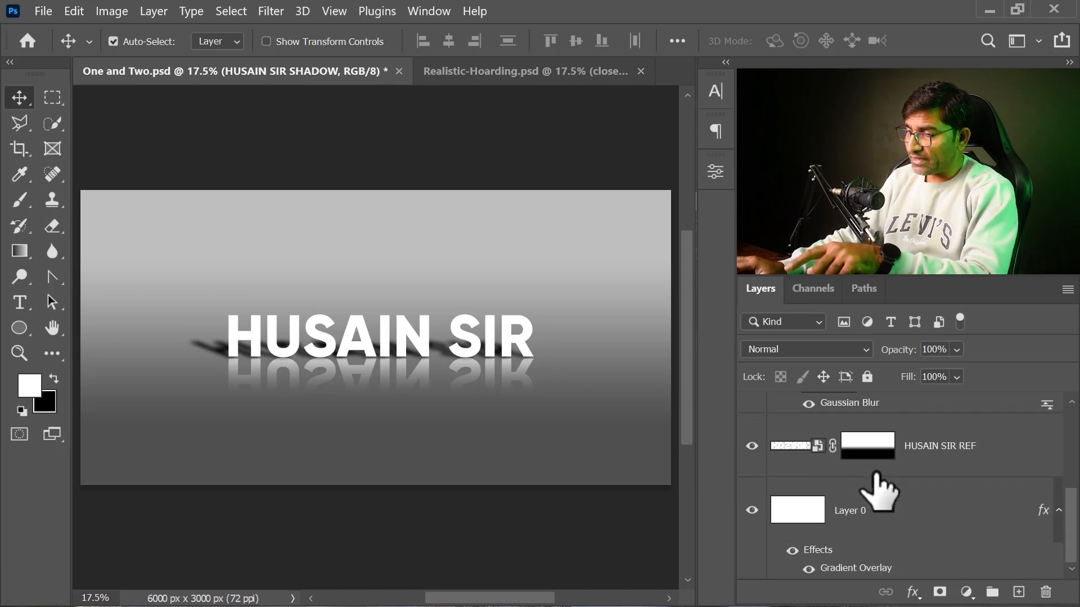
scroll(884, 483, "up", 6)
scroll(884, 482, "up", 1)
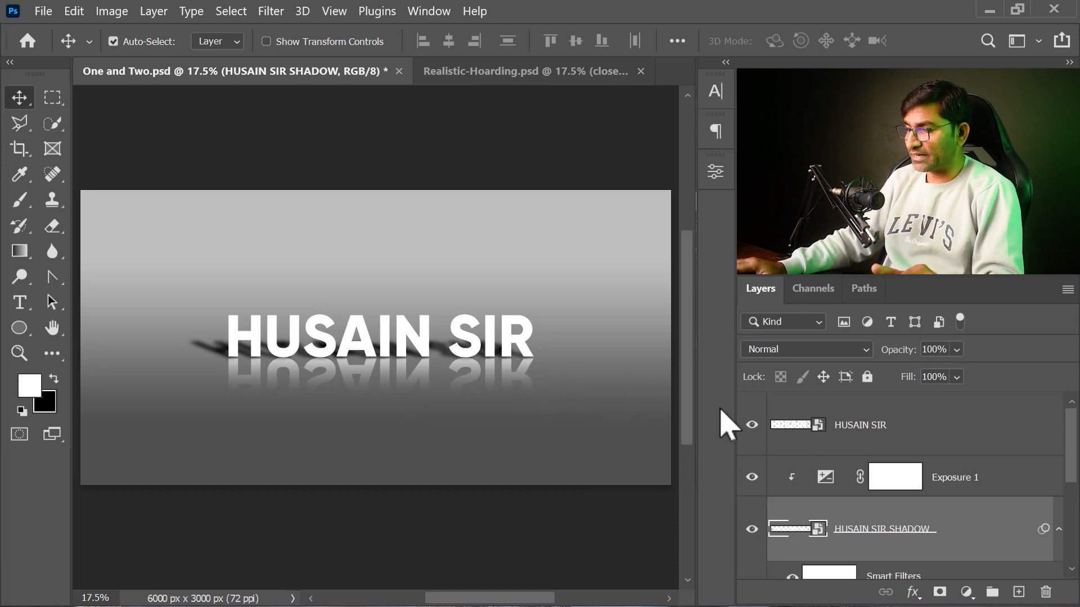
double_click(790, 425)
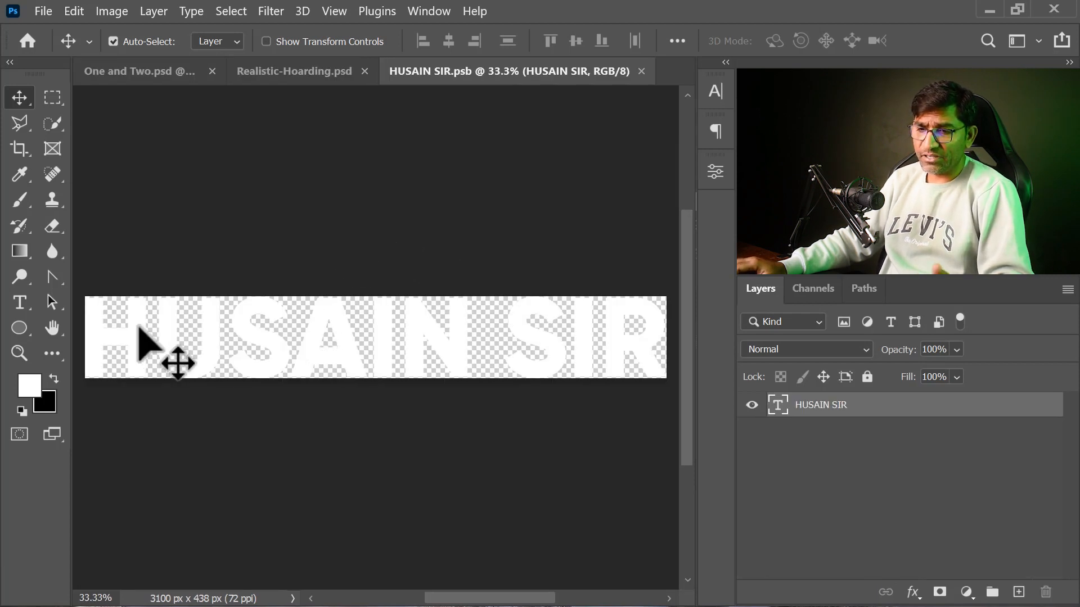
double_click(467, 323)
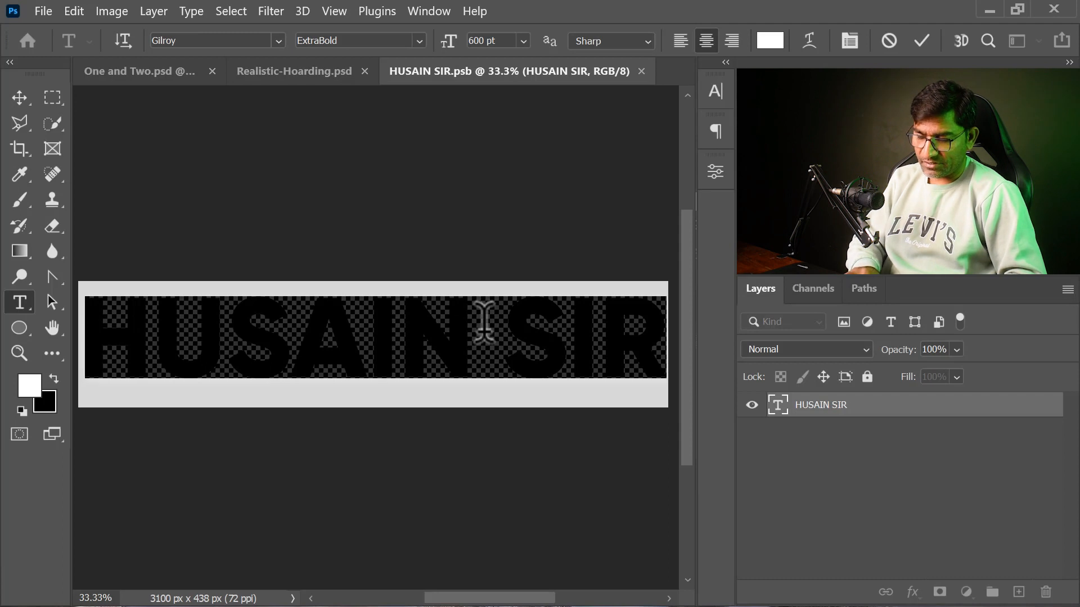
type("ISTAKAR")
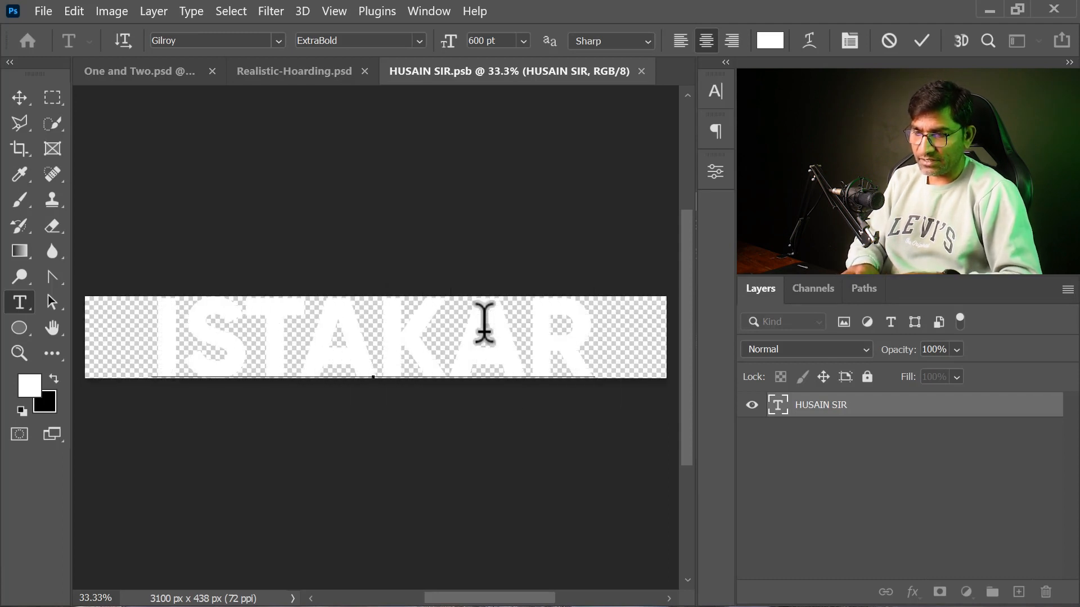
type("H")
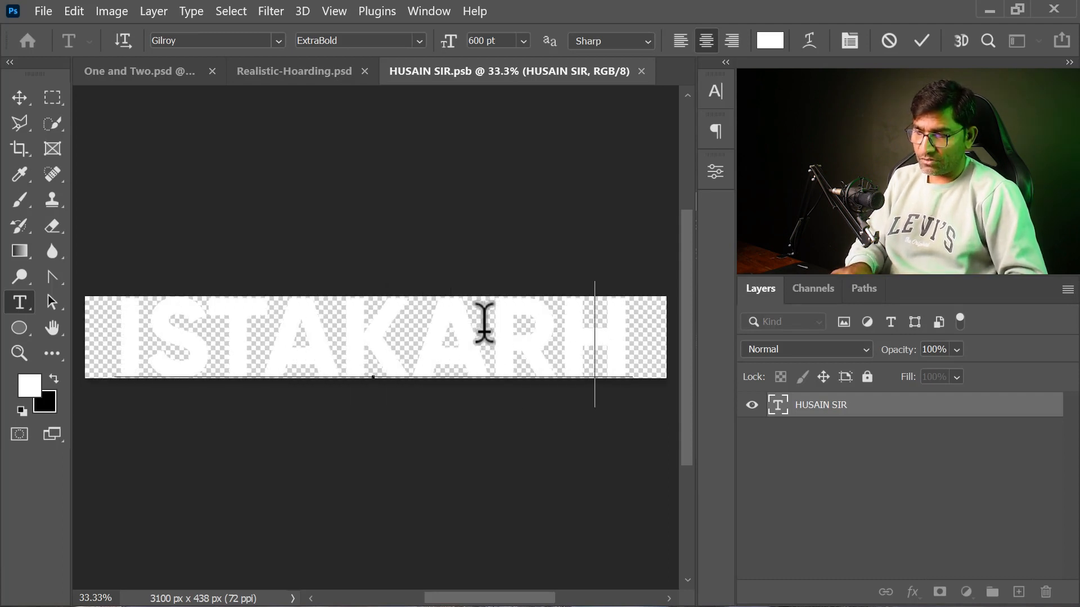
key("BackSpace")
type("HUSA")
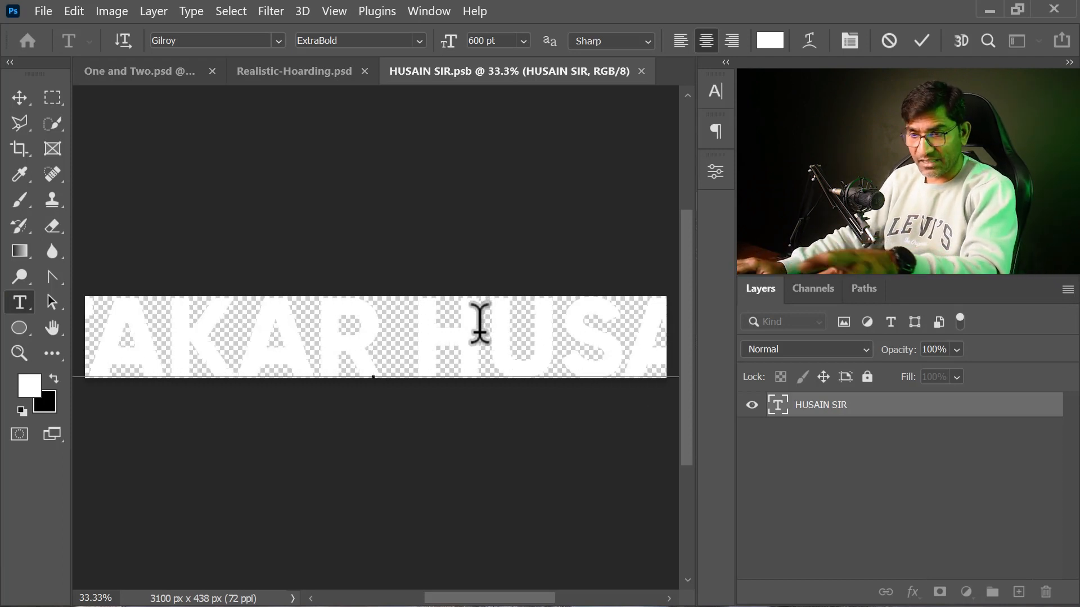
left_click(20, 98)
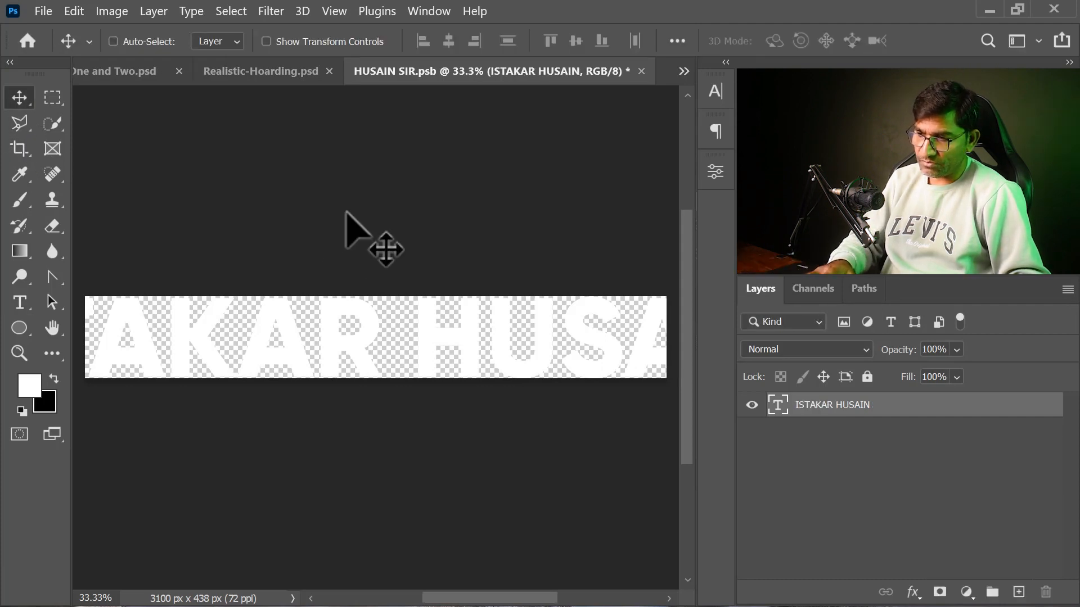
- Extend the source canvas on both sides with the Crop tool to about 4959 px wide, fitting the whole name
key("ctrl+minus")
key("ctrl+minus")
left_click(113, 41)
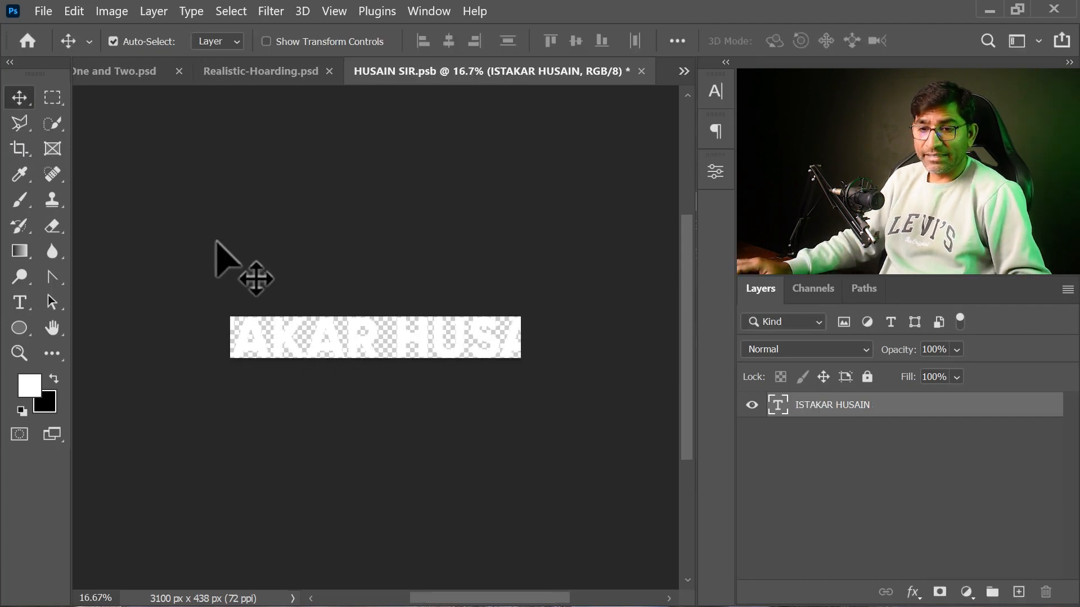
left_click(19, 148)
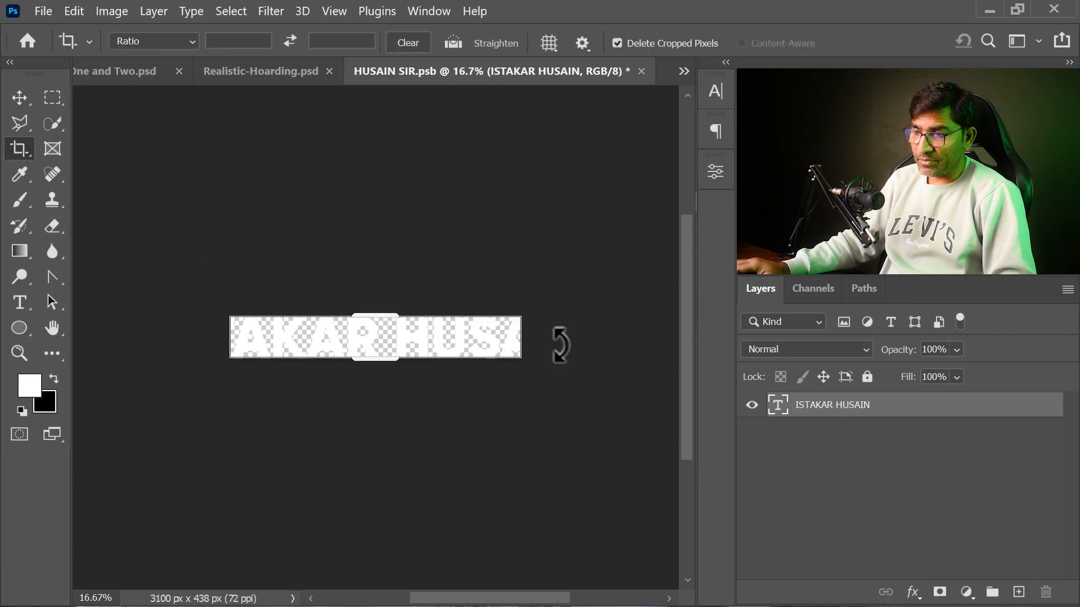
left_click_drag(525, 339, 564, 349)
left_click_drag(184, 339, 140, 341)
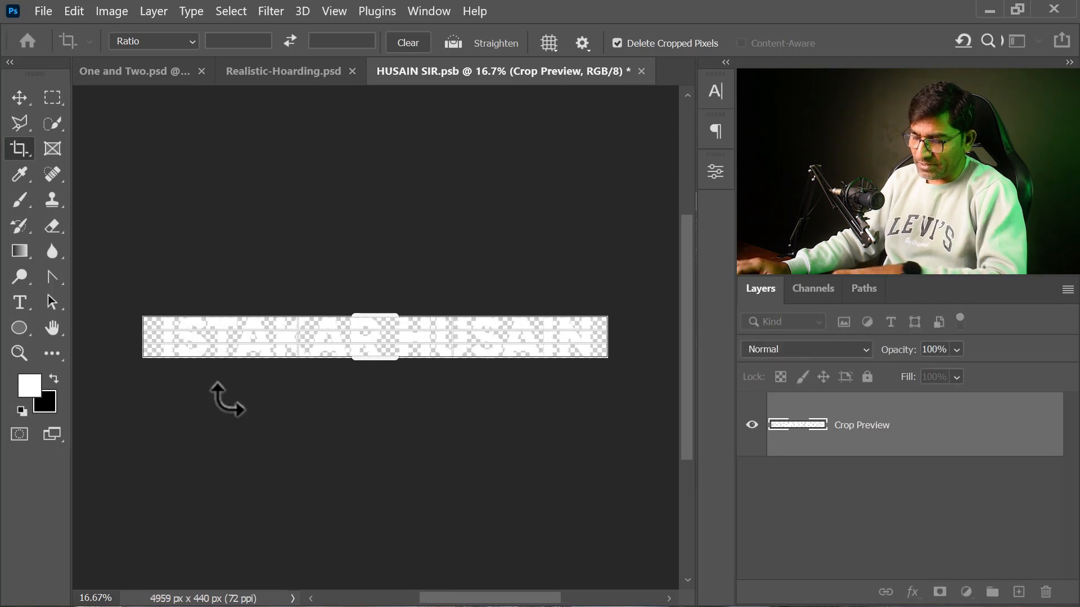
key("Return")
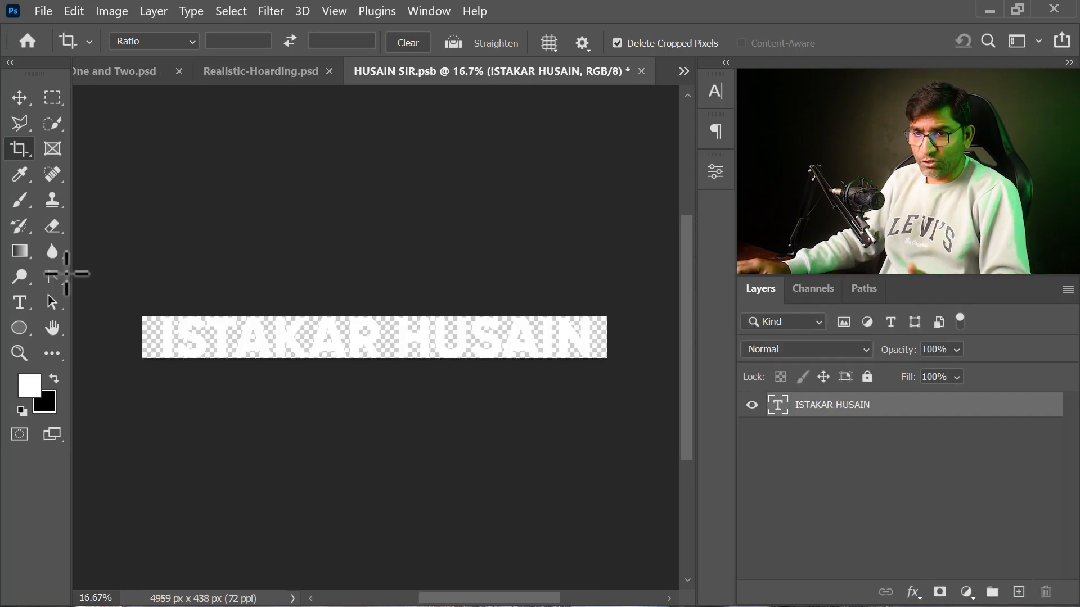
- Crop both ends of the source canvas in close to the first and last letters of the name
left_click(21, 149)
left_click_drag(144, 336, 153, 338)
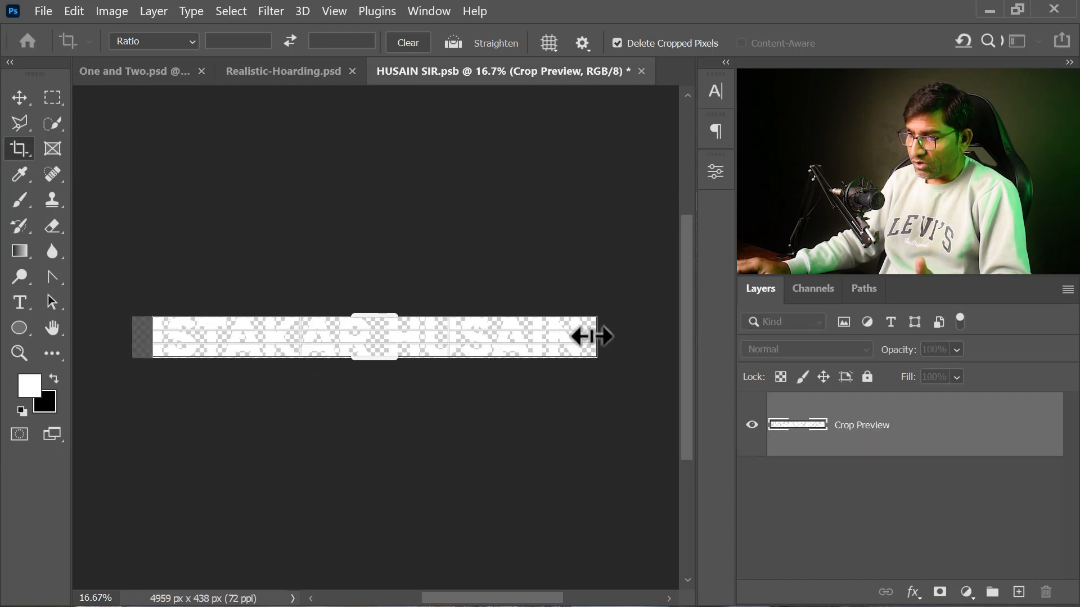
left_click_drag(598, 336, 584, 342)
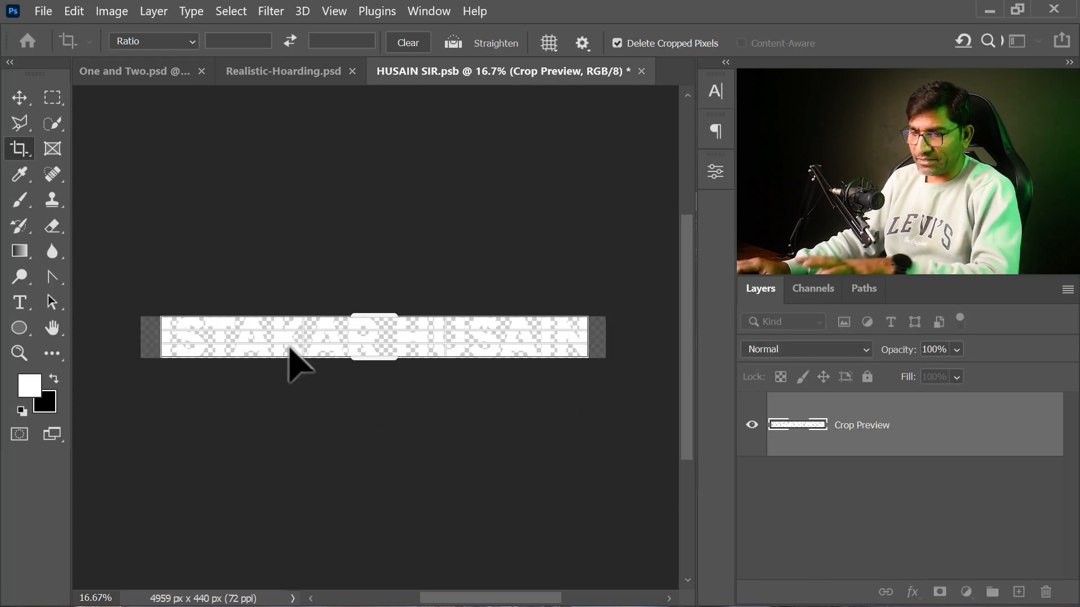
key("Return")
- Close the name's source document with its changes saved, and switch to the Realistic-Hoarding.psd document
left_click(642, 71)
left_click(546, 271)
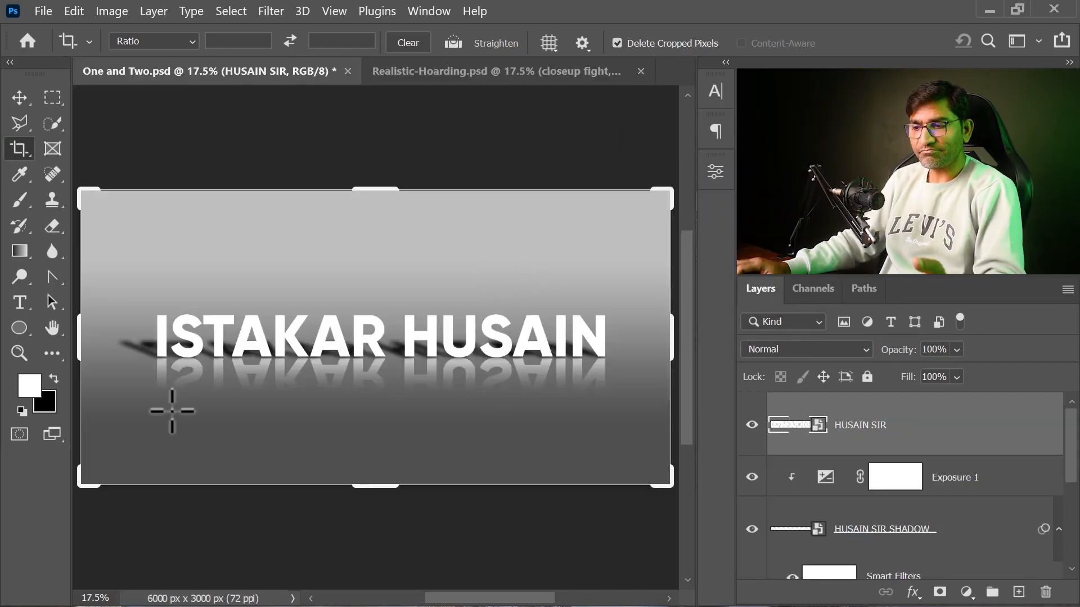
left_click(20, 98)
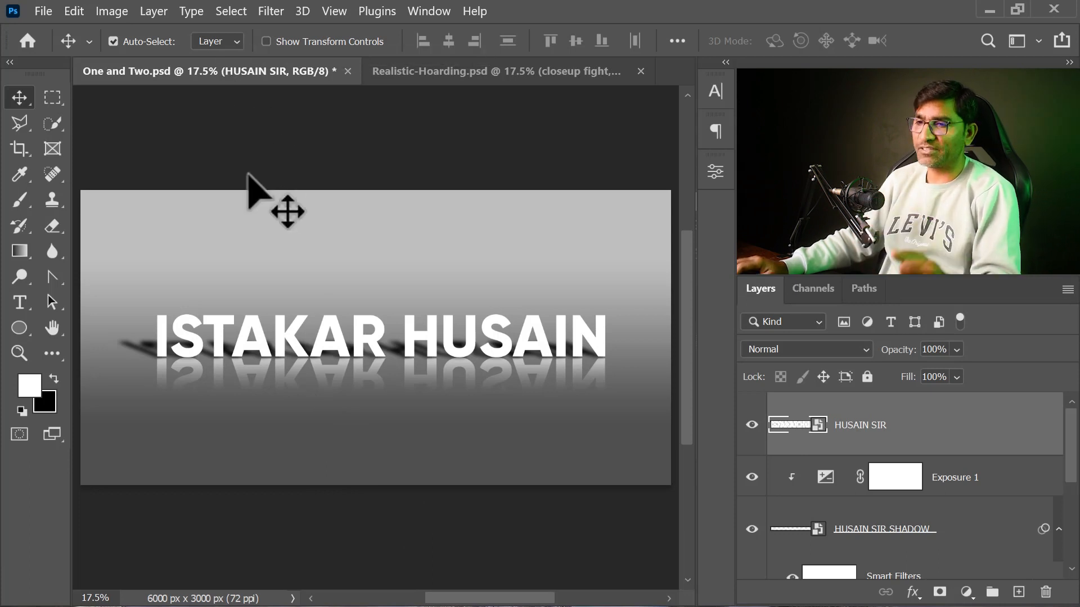
left_click(455, 73)
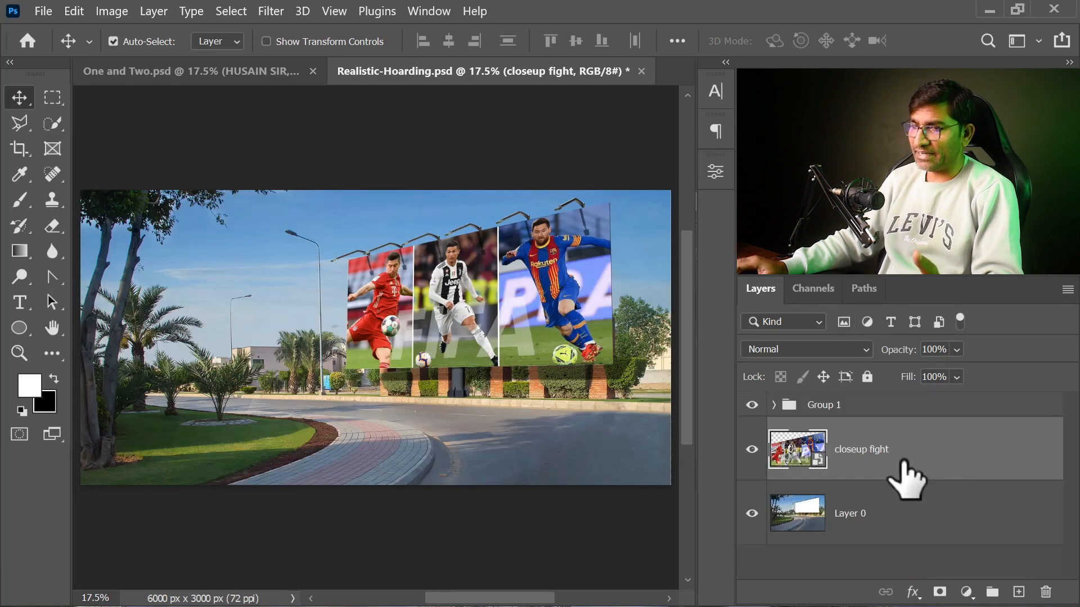
- Create a new smart object via copy from the closeup fight layer, and delete that copy
left_click(152, 12)
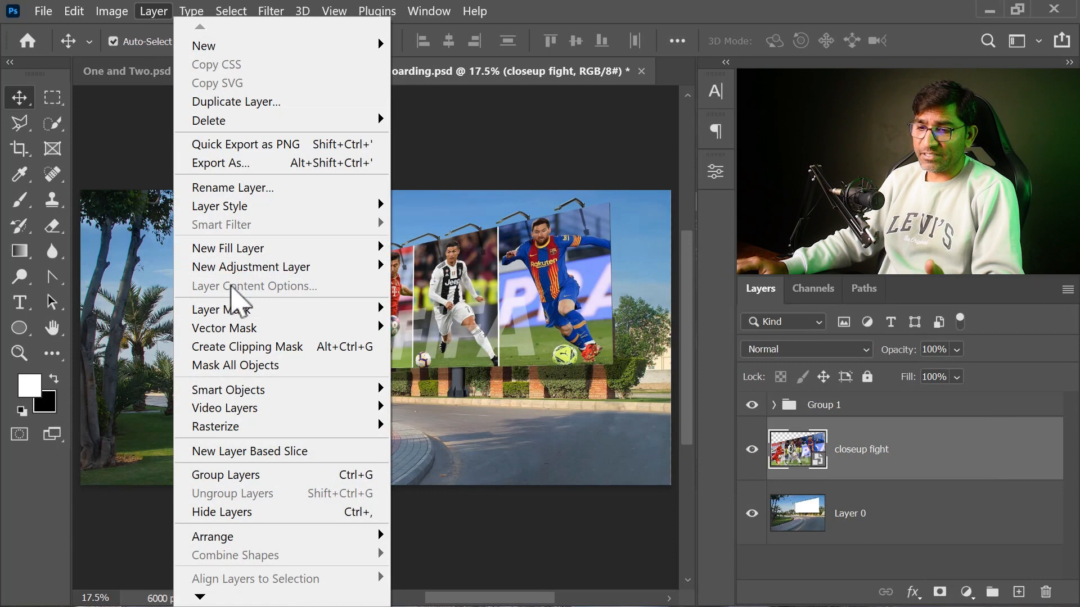
mouse_move(275, 396)
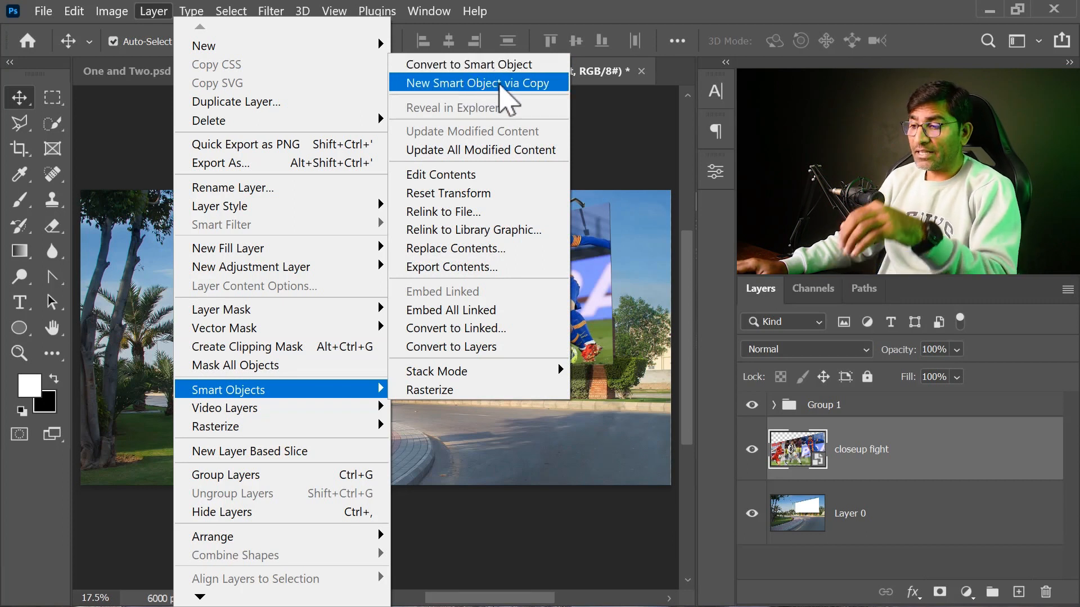
left_click(499, 85)
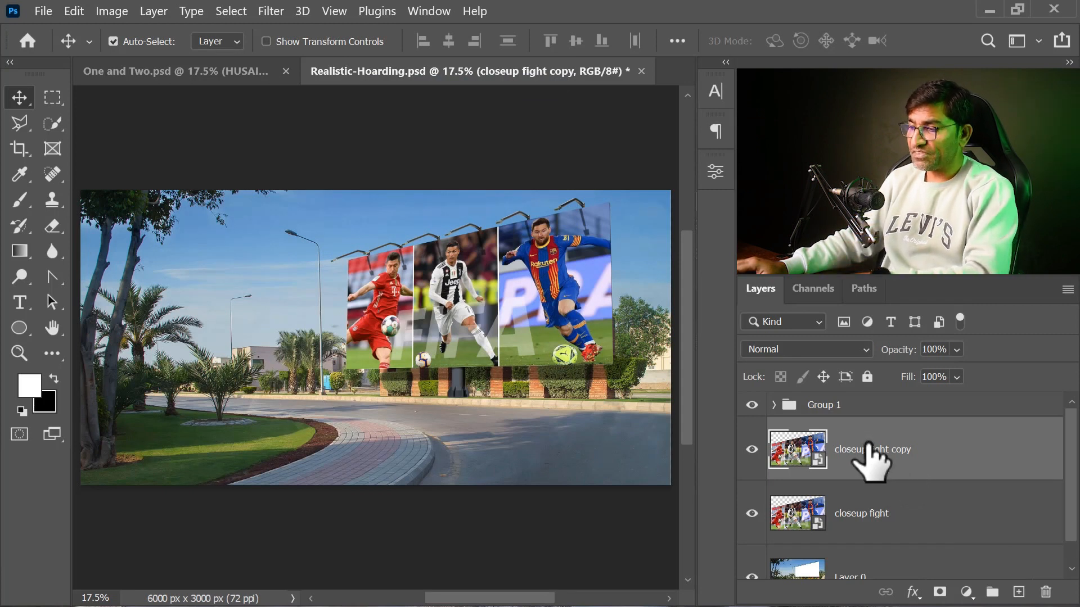
key("Delete")
- Open the contents of the closeup fight smart object to view its source layers, and close that document
left_click(154, 11)
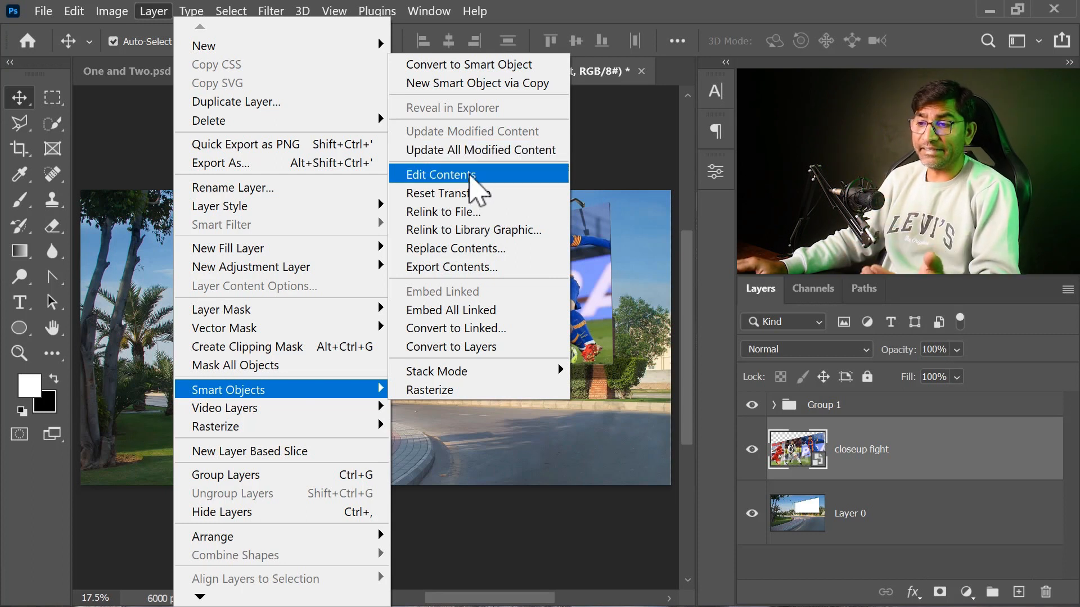
left_click(473, 176)
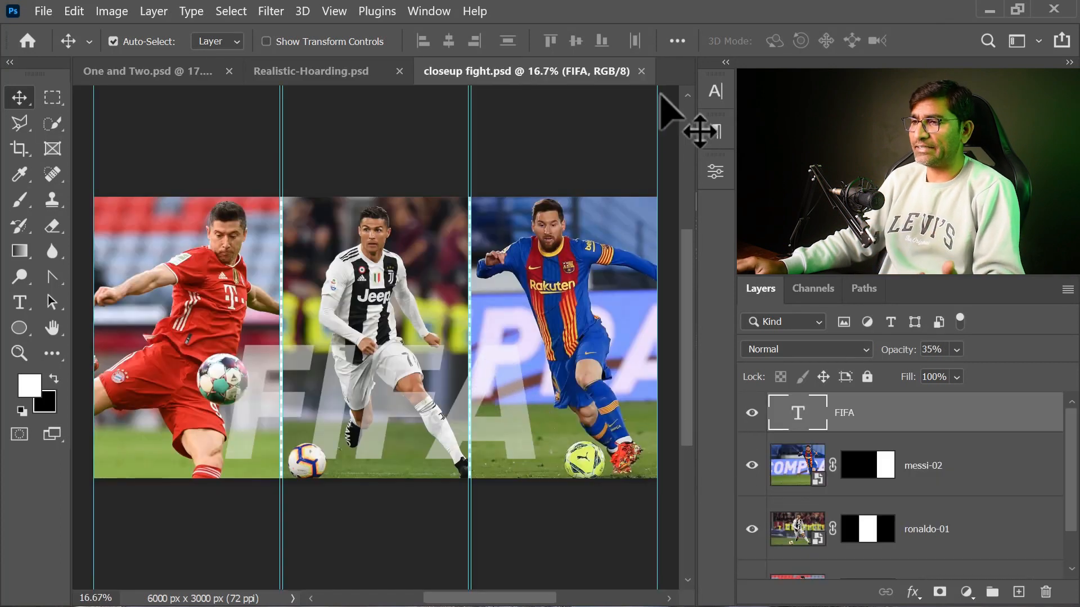
left_click(641, 72)
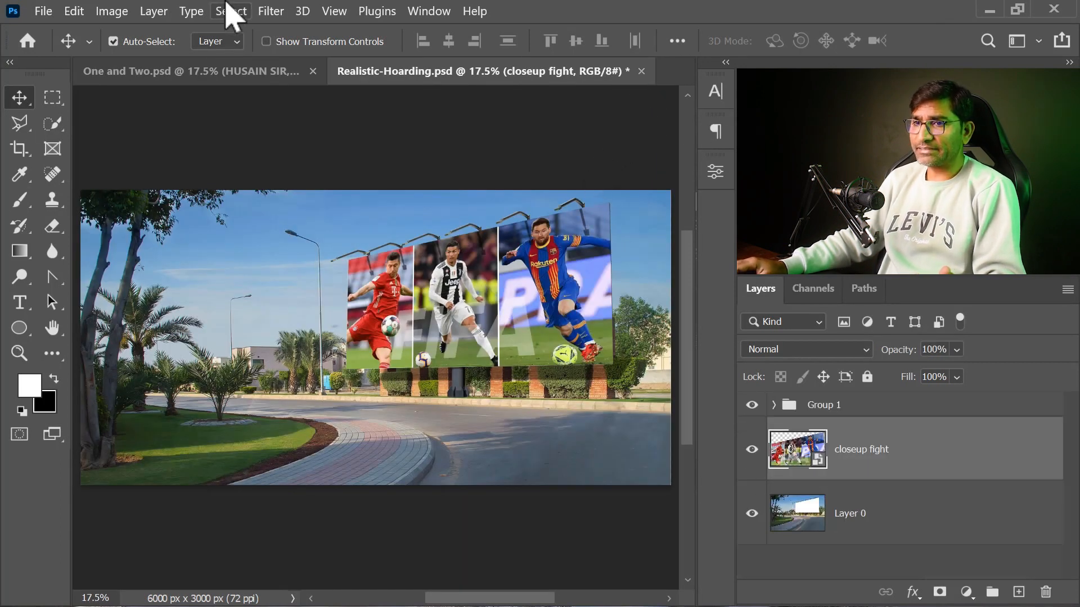
- Export the contents of the closeup fight smart object as FF.psd in the Smart Objects and Smart Filter folder
left_click(160, 15)
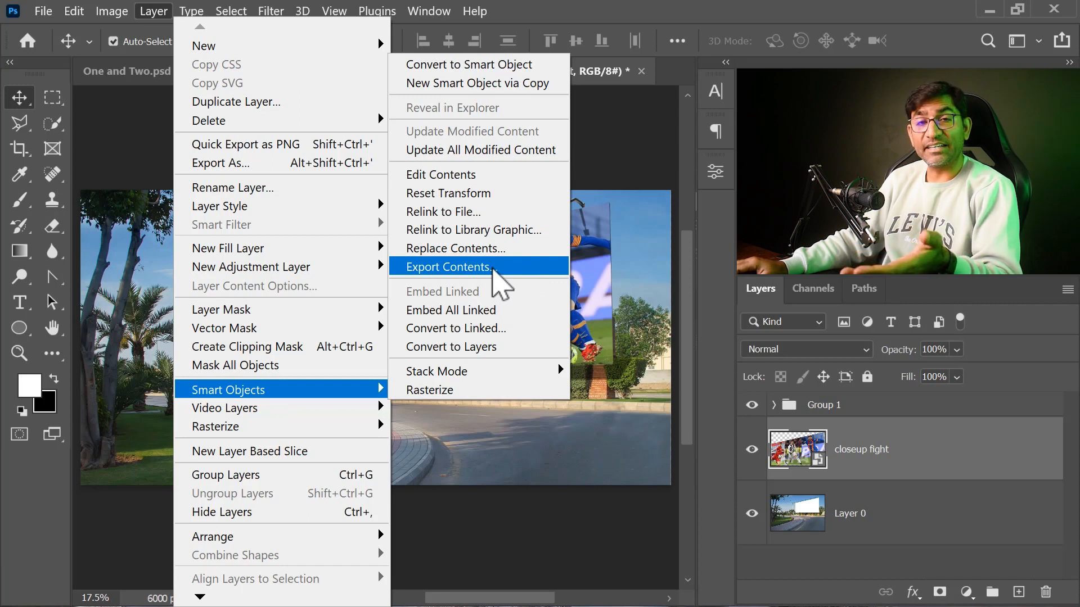
left_click(450, 267)
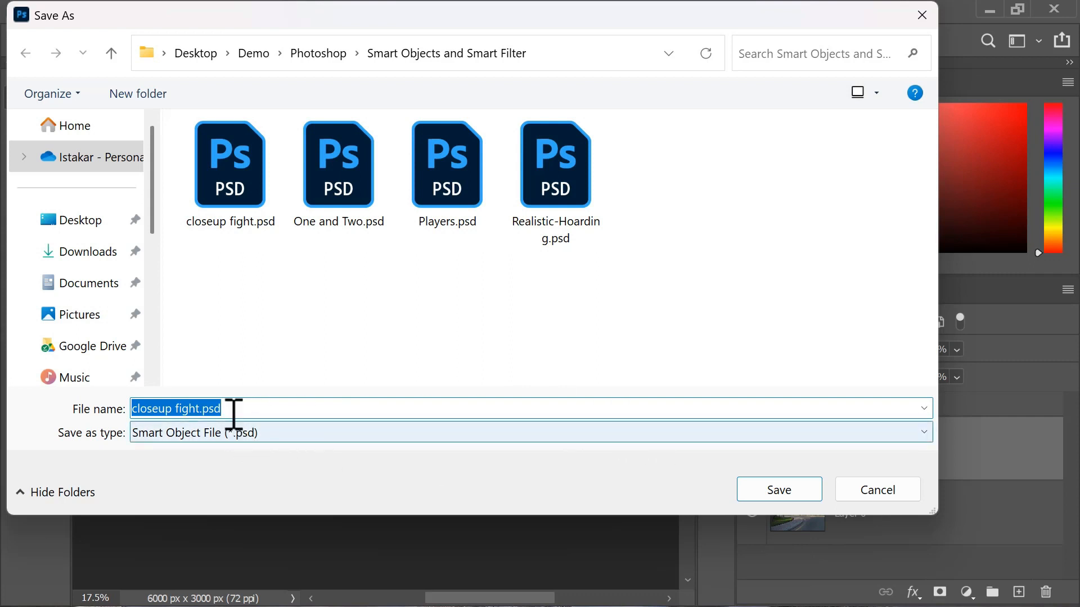
left_click(199, 409)
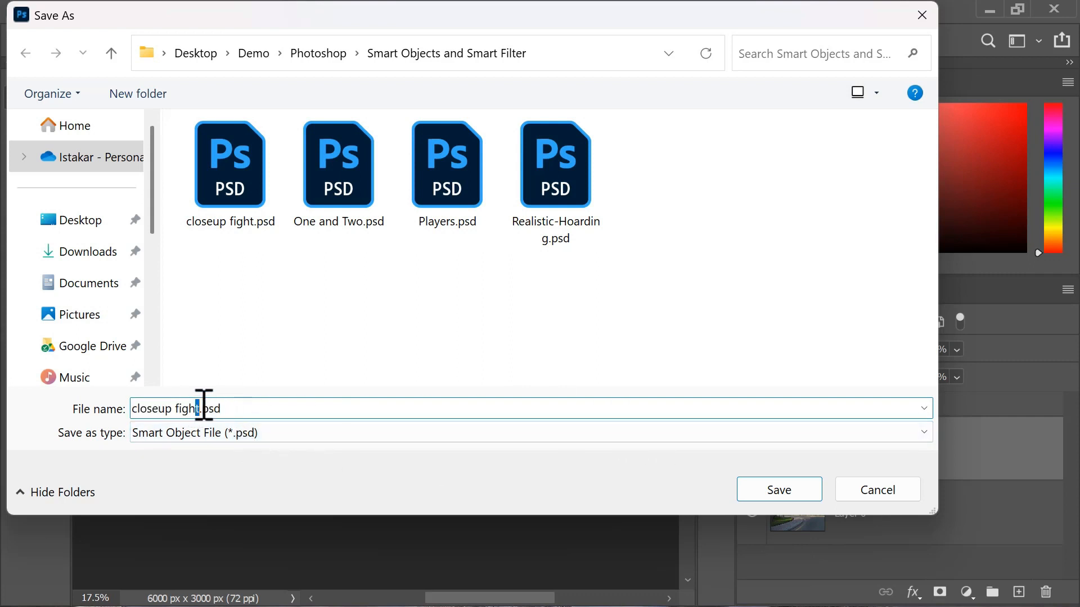
left_click_drag(202, 409, 84, 409)
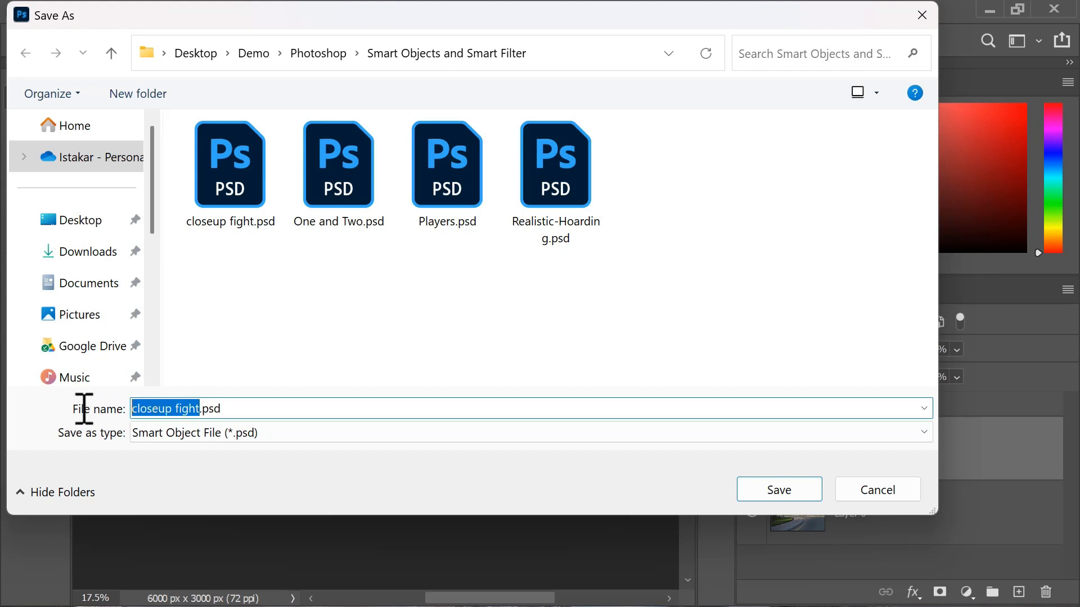
type("ff")
left_click(779, 497)
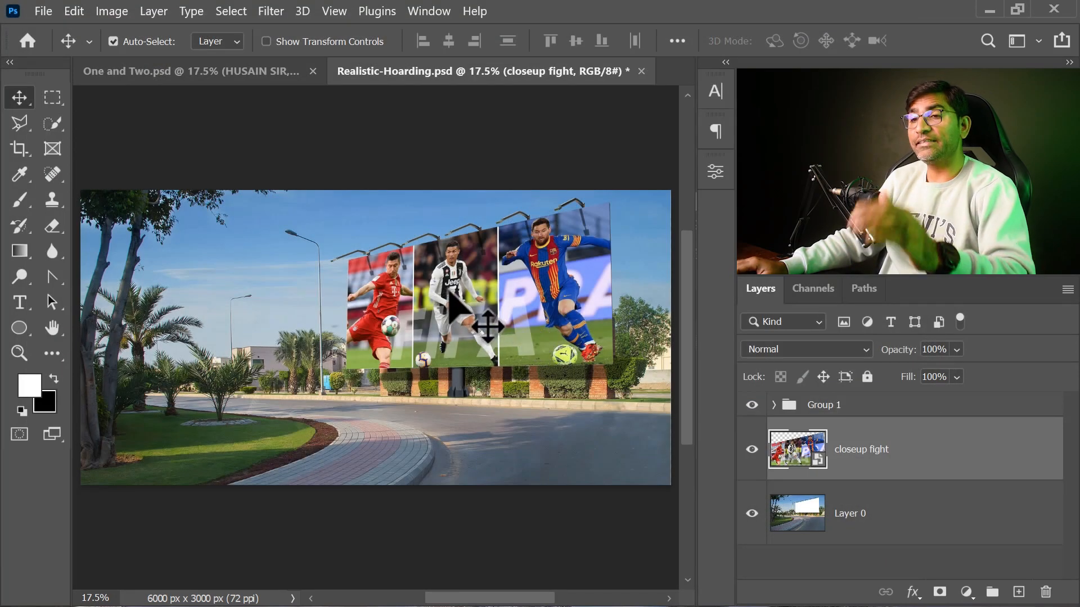
- Open the exported FF.psd to check its layers, and close it
left_click(43, 11)
left_click(57, 49)
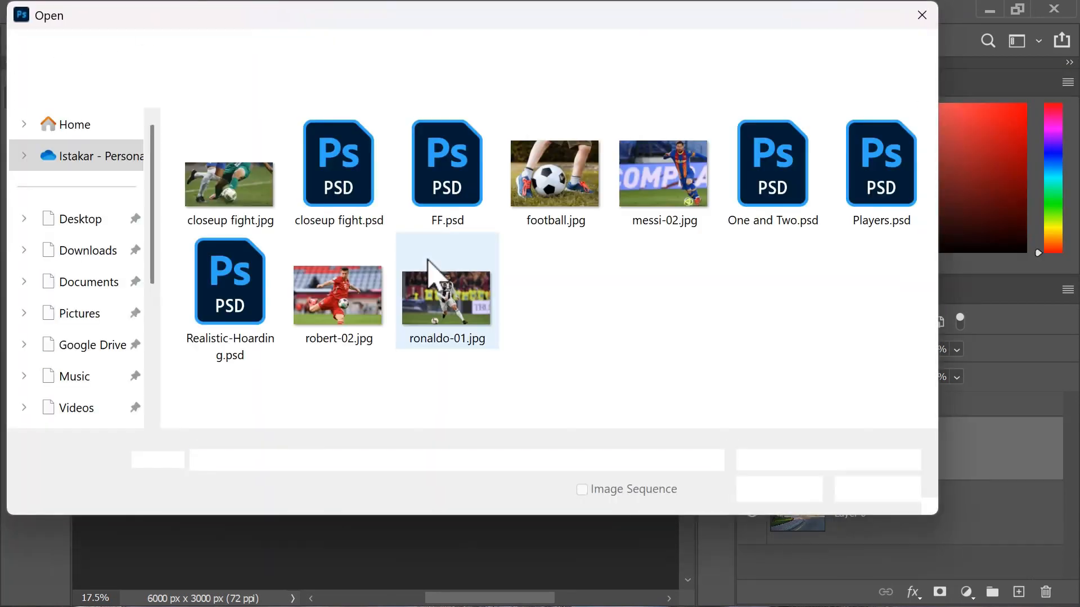
double_click(442, 195)
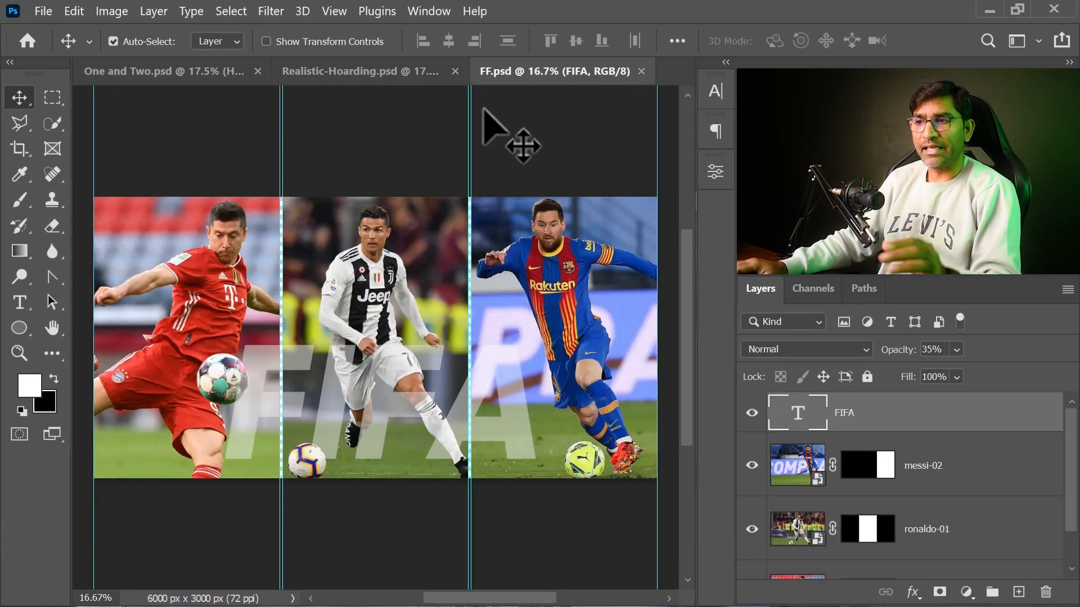
left_click(641, 71)
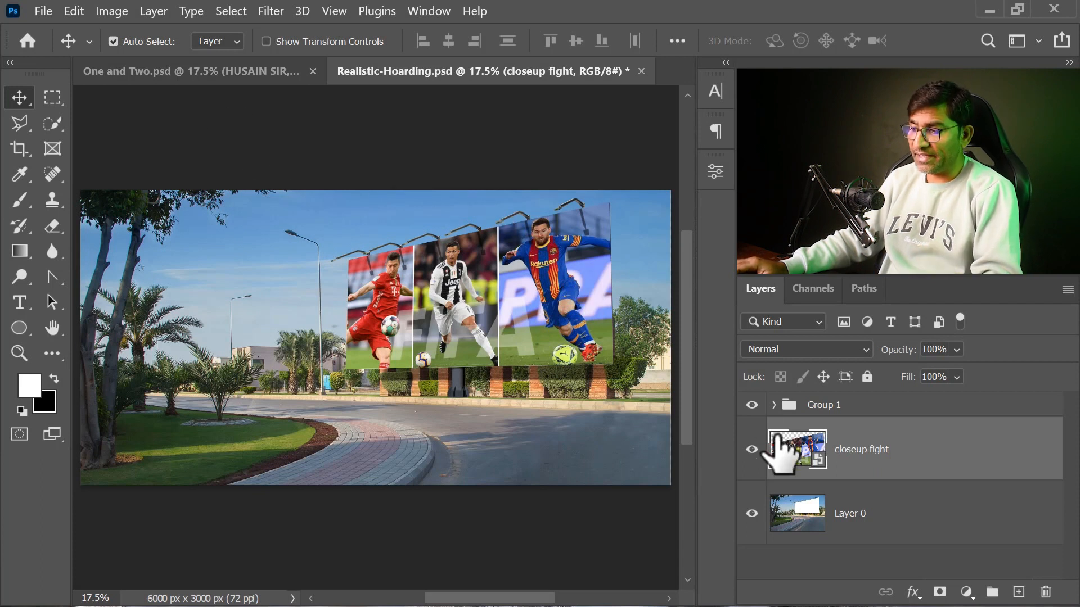
left_click(150, 13)
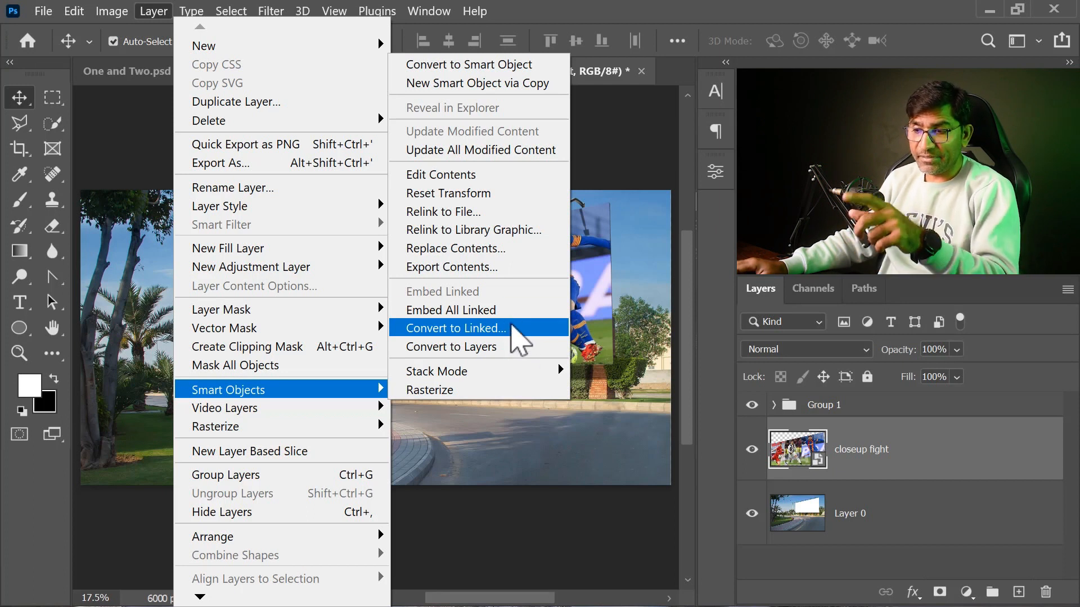
left_click(43, 13)
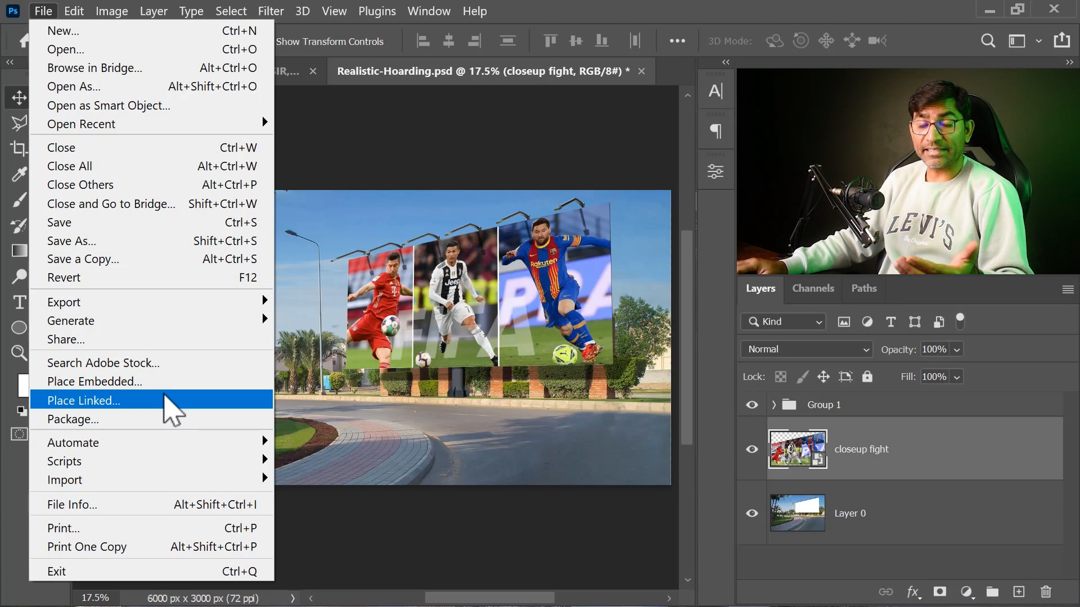
mouse_move(151, 10)
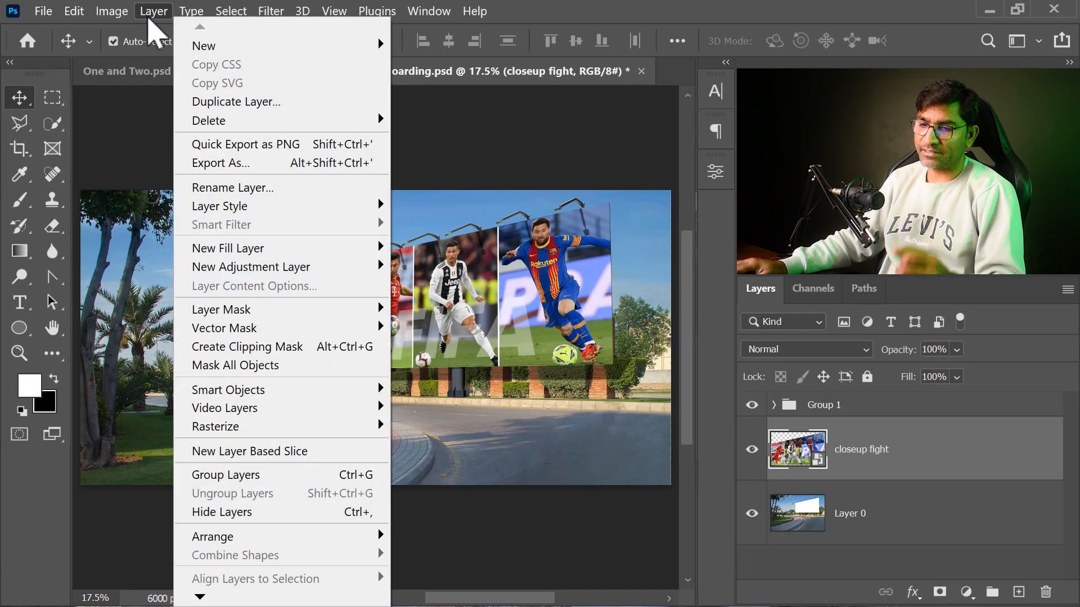
mouse_move(287, 392)
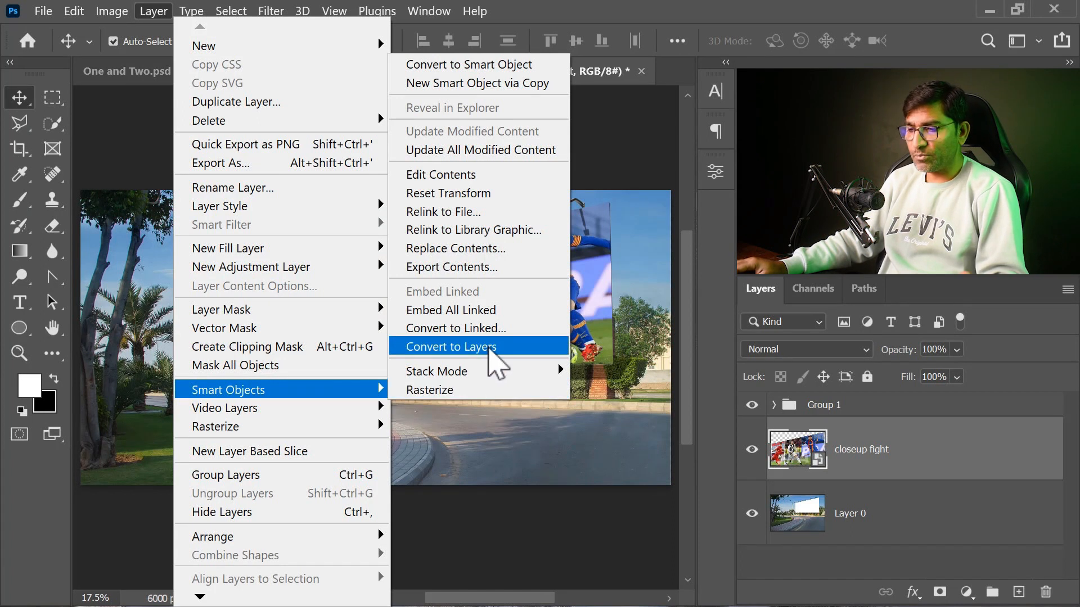
mouse_move(472, 373)
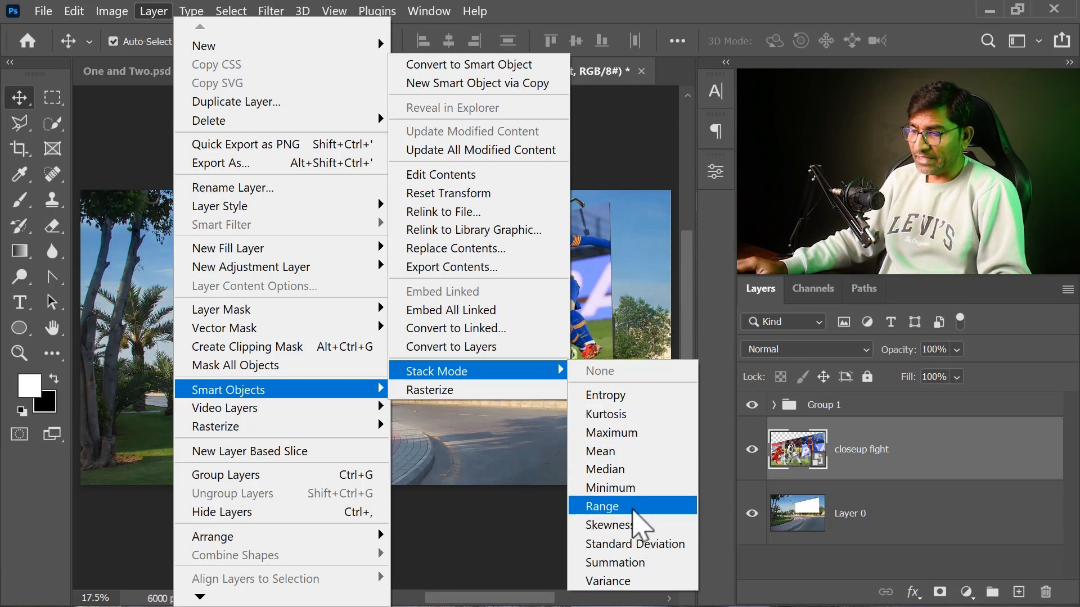
left_click(633, 509)
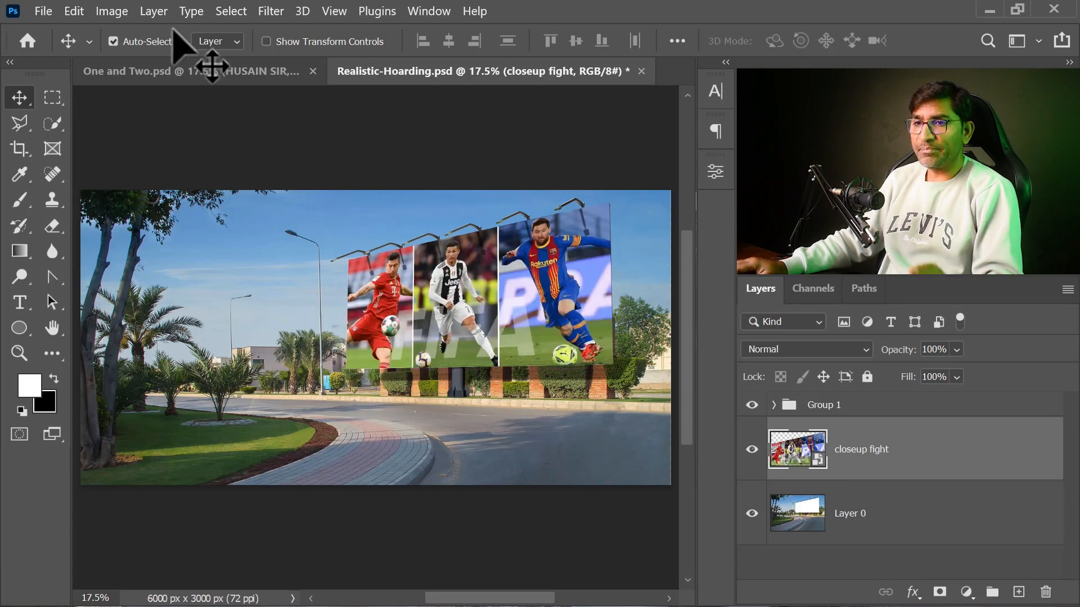
left_click(153, 12)
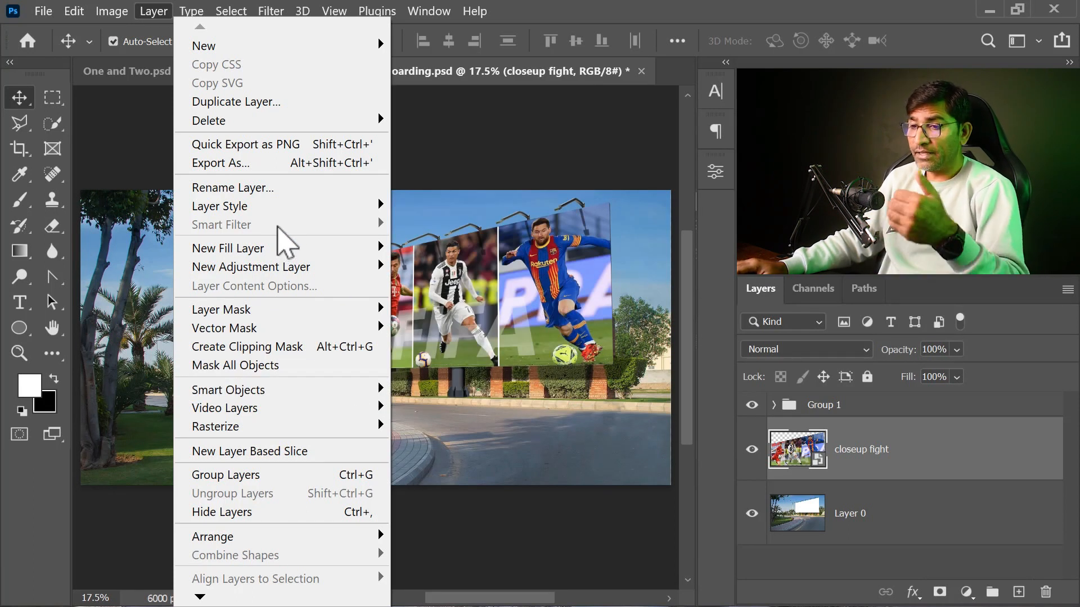
left_click(947, 460)
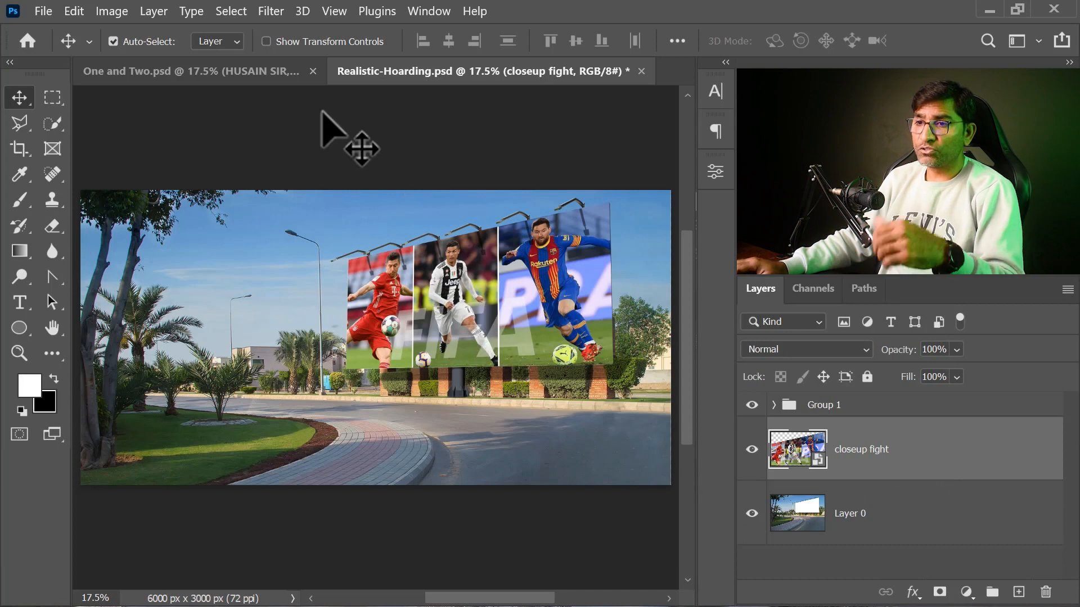
- In One and Two.psd, disable the smart filters on the name text's shadow layer
left_click(204, 73)
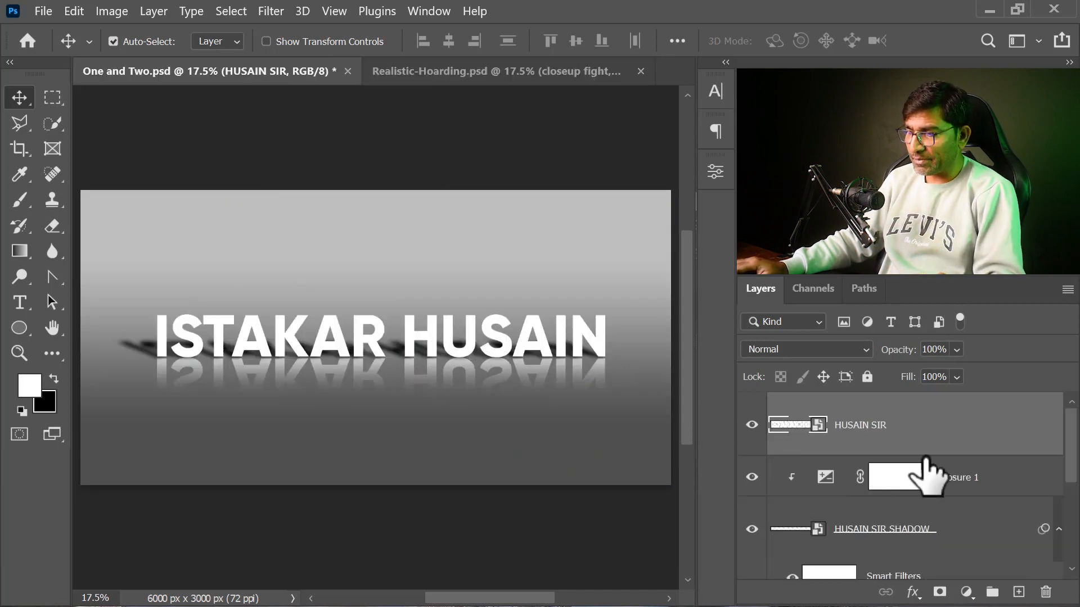
scroll(990, 534, "down", 3)
left_click(986, 506)
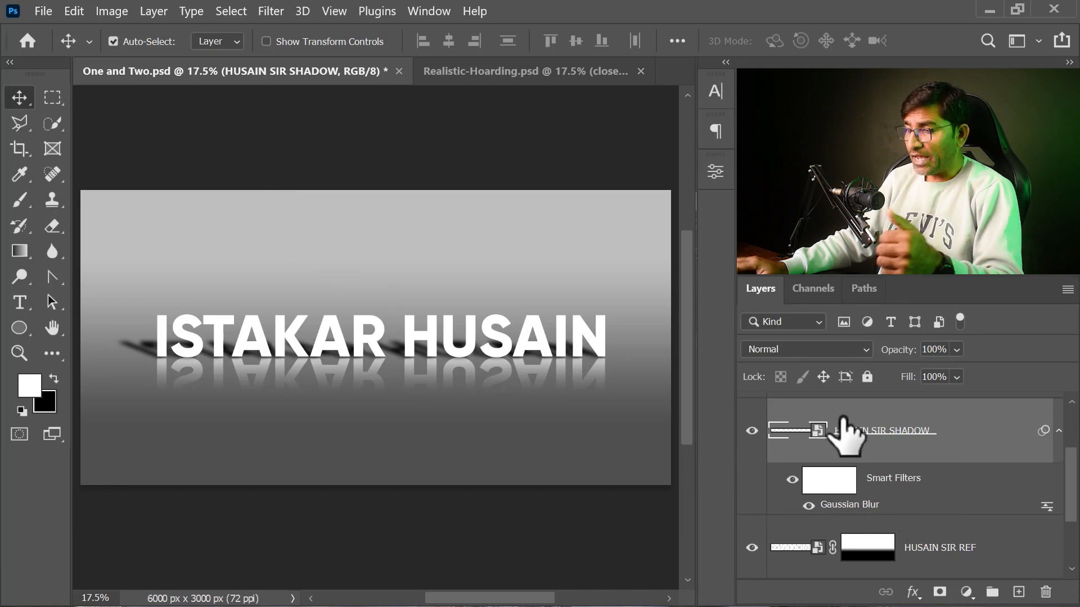
left_click(152, 13)
mouse_move(270, 231)
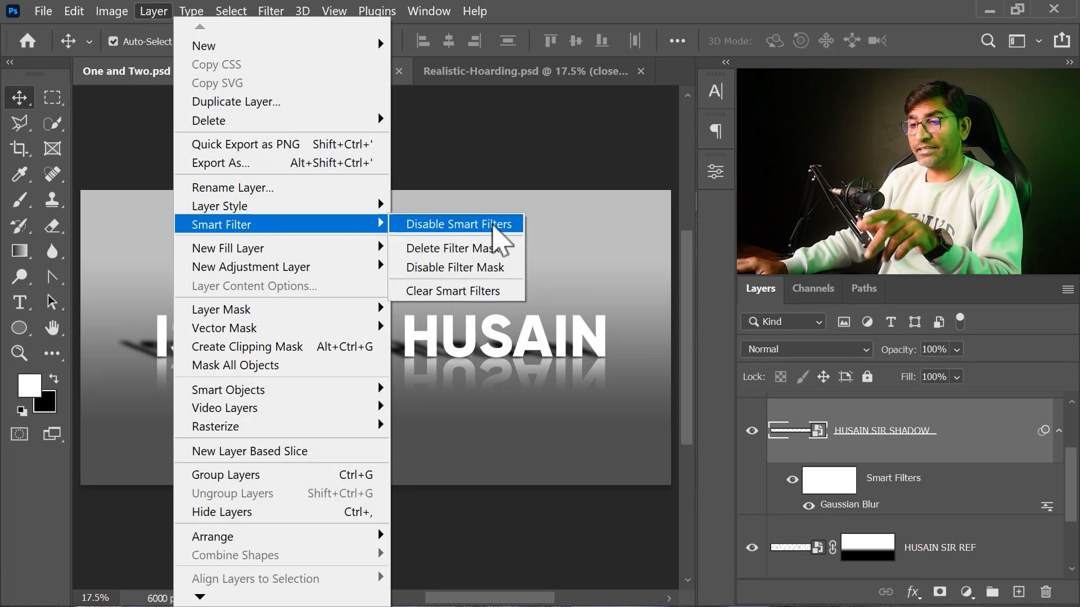
left_click(494, 232)
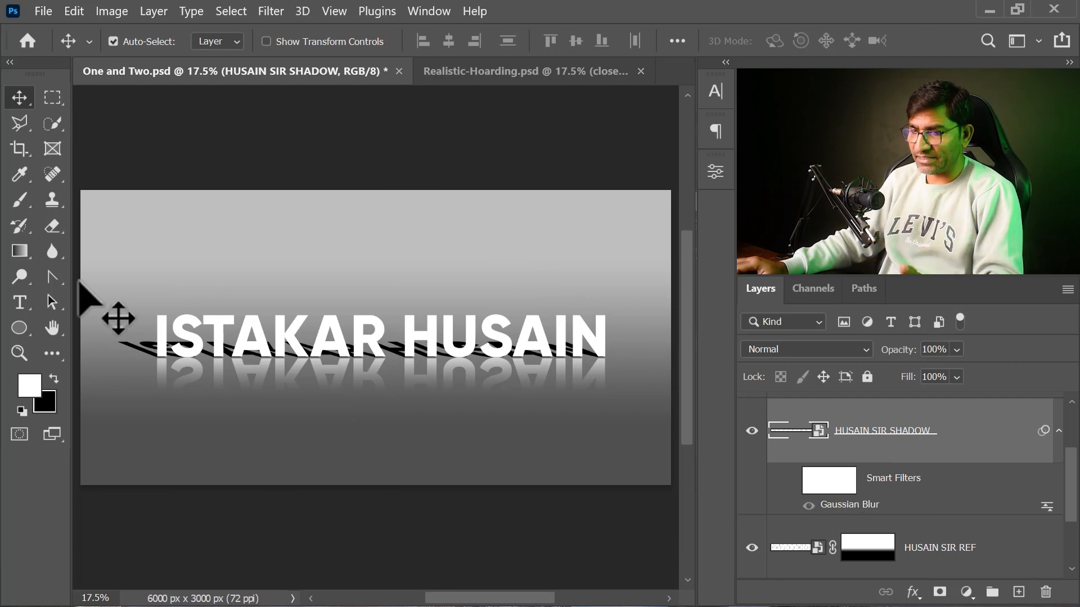
- Toggle the visibility of the shadow layer's Gaussian Blur smart filter, leaving it on
left_click(812, 506)
left_click(809, 507)
left_click(810, 506)
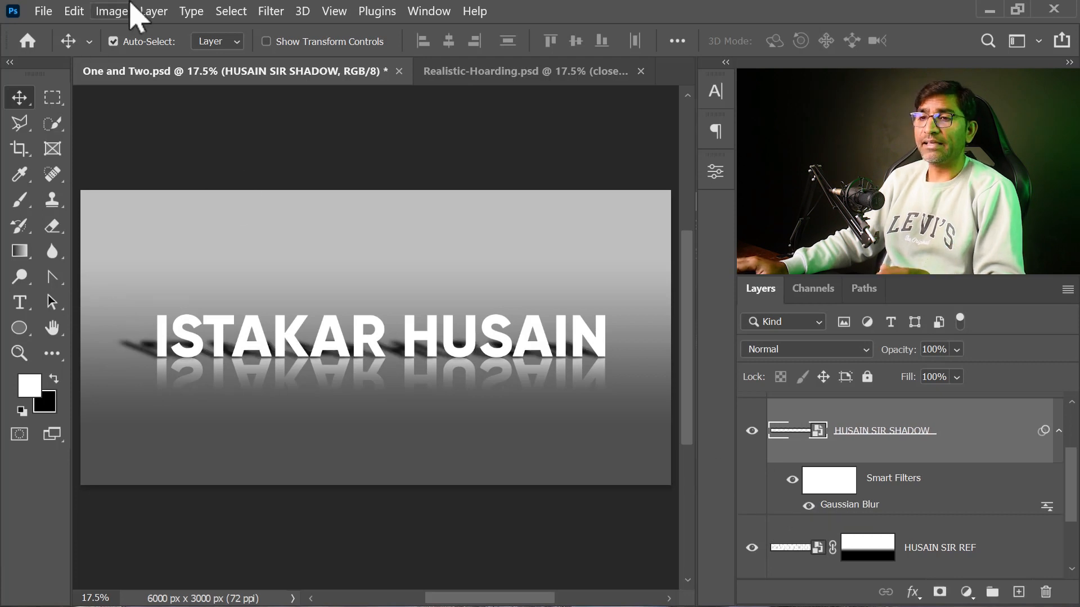
- Delete the filter mask from the shadow layer's smart filters, and undo the deletion
left_click(158, 12)
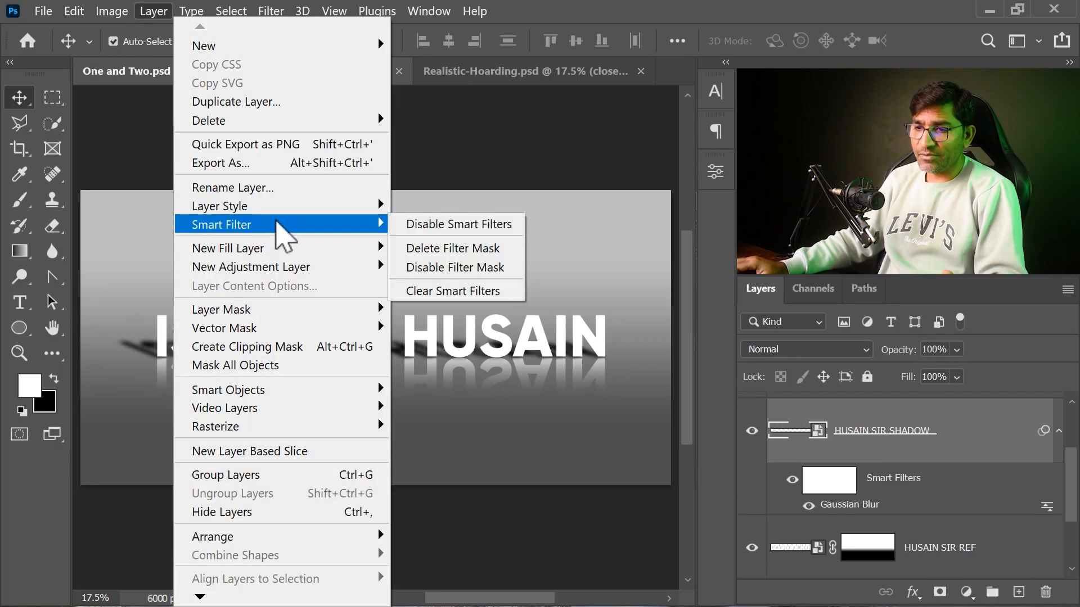
mouse_move(364, 227)
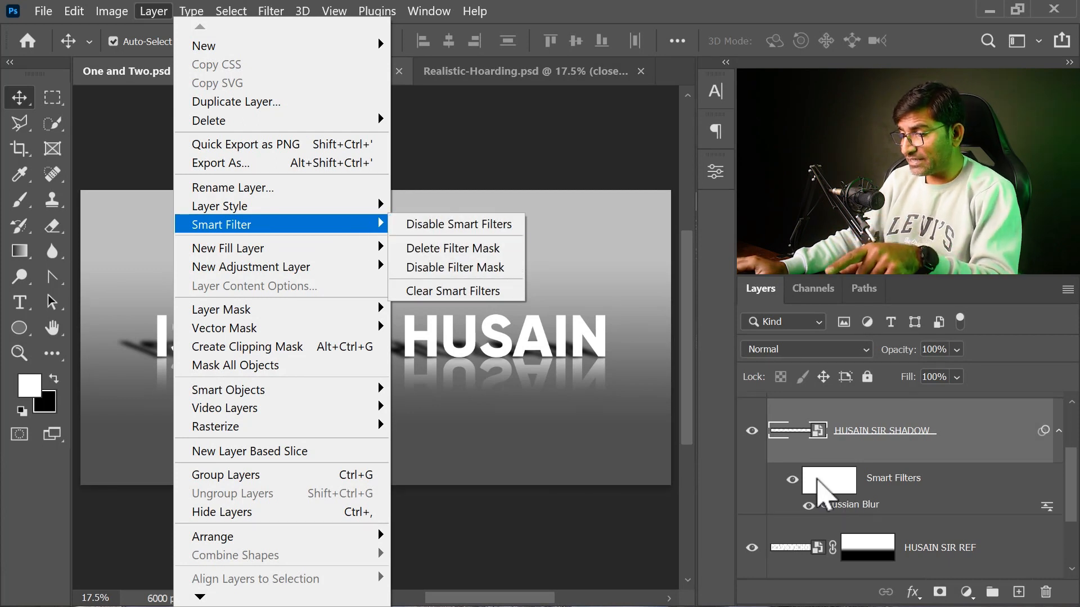
left_click(454, 247)
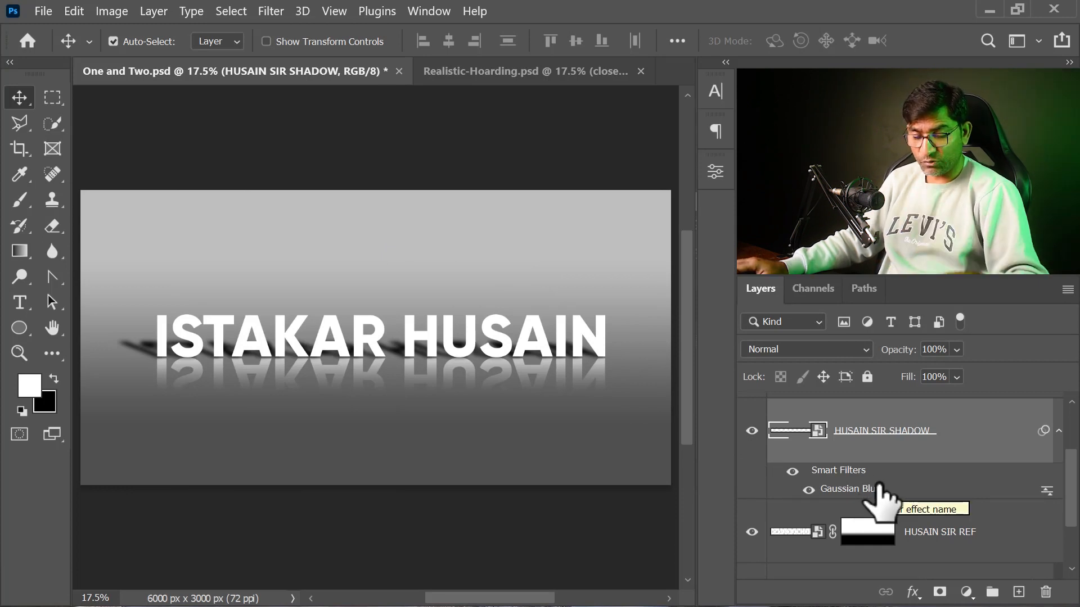
key("ctrl+z")
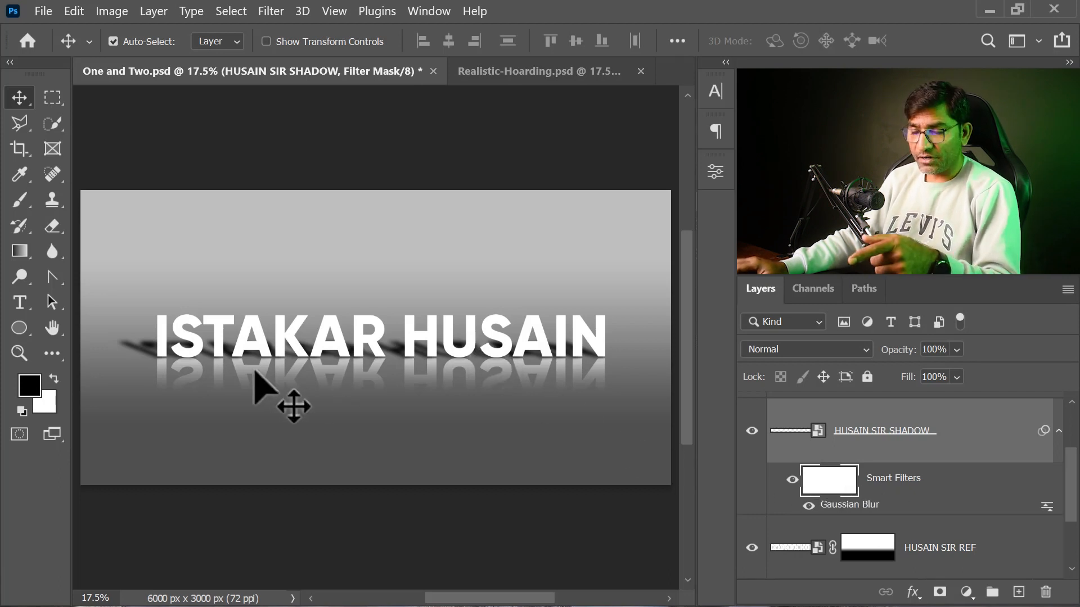
- In Realistic-Hoarding.psd, apply a Gaussian Blur with a radius of 19.4 pixels to the closeup fight smart object
left_click(525, 72)
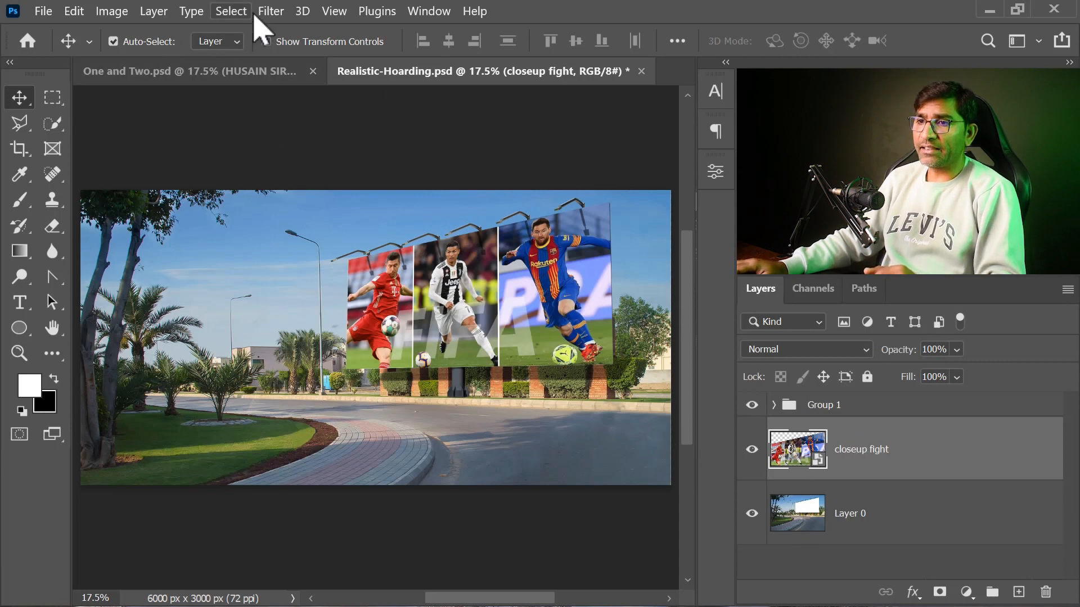
left_click(271, 12)
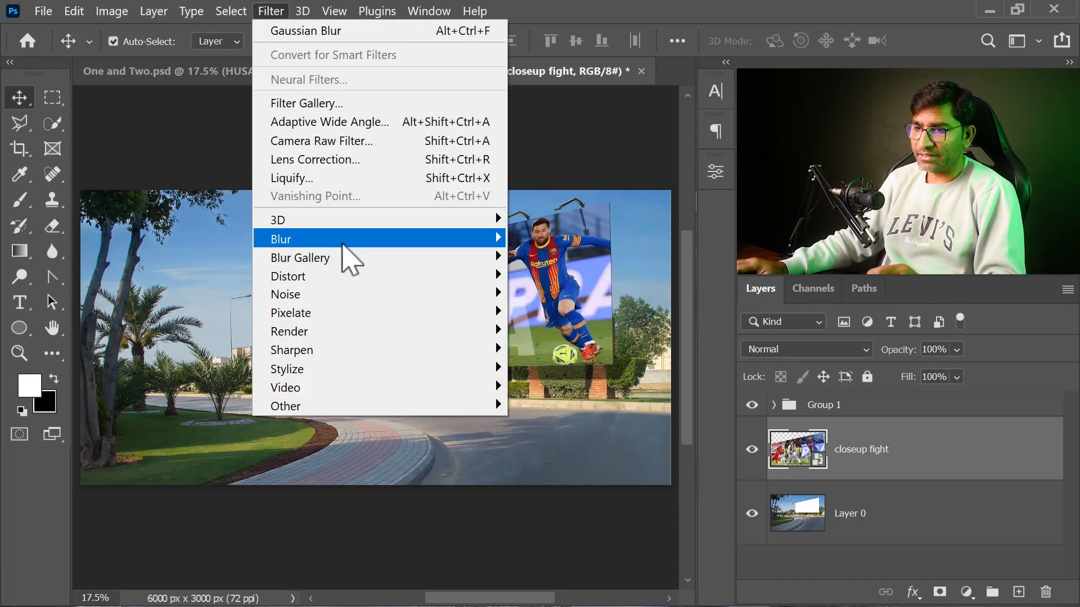
mouse_move(427, 241)
left_click(559, 313)
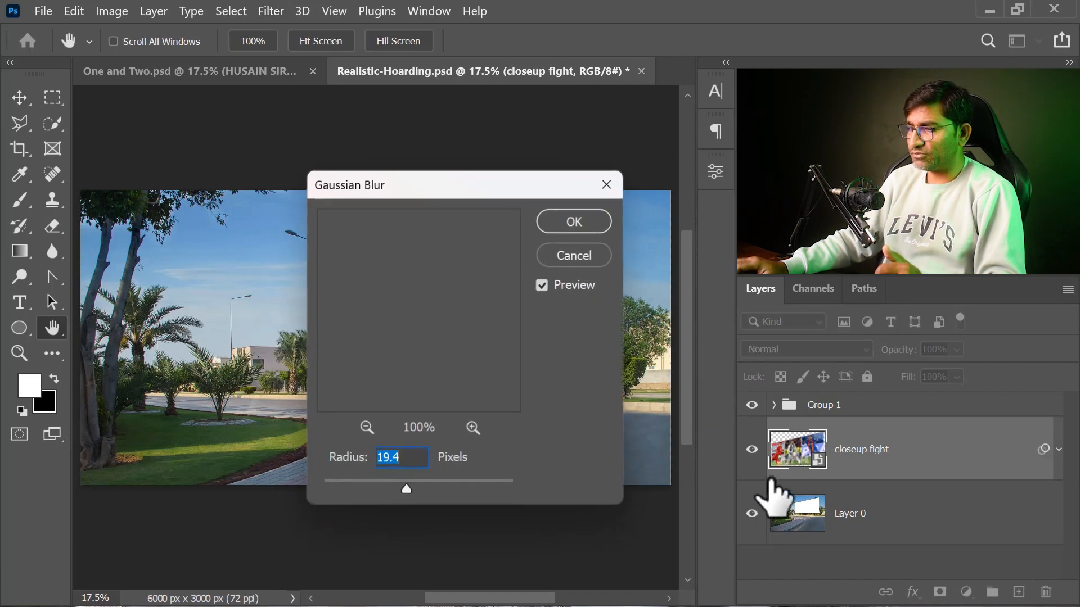
left_click_drag(475, 186, 256, 247)
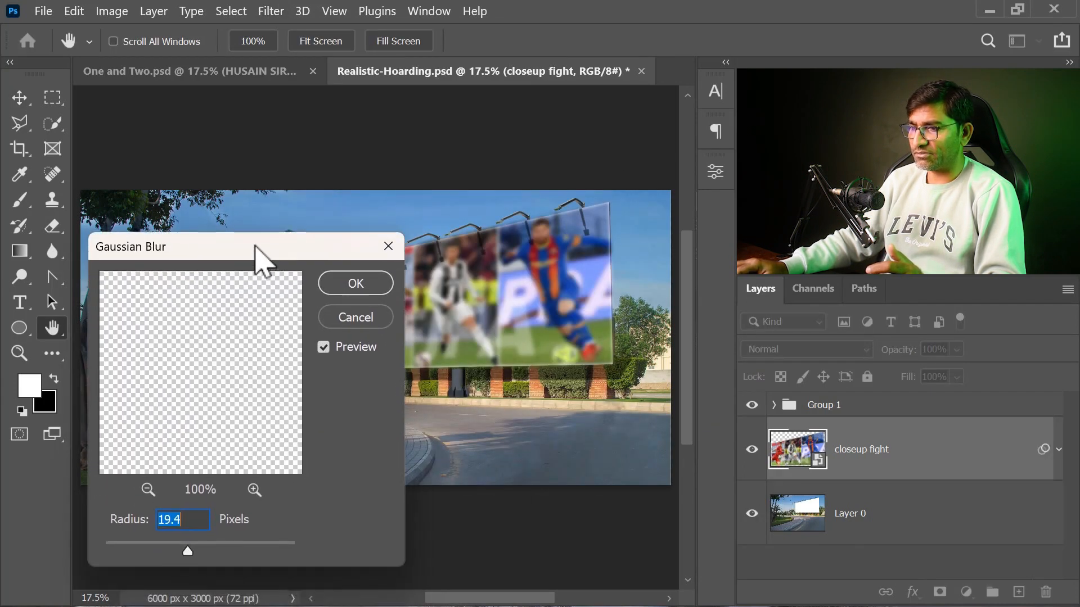
left_click(356, 283)
key("v")
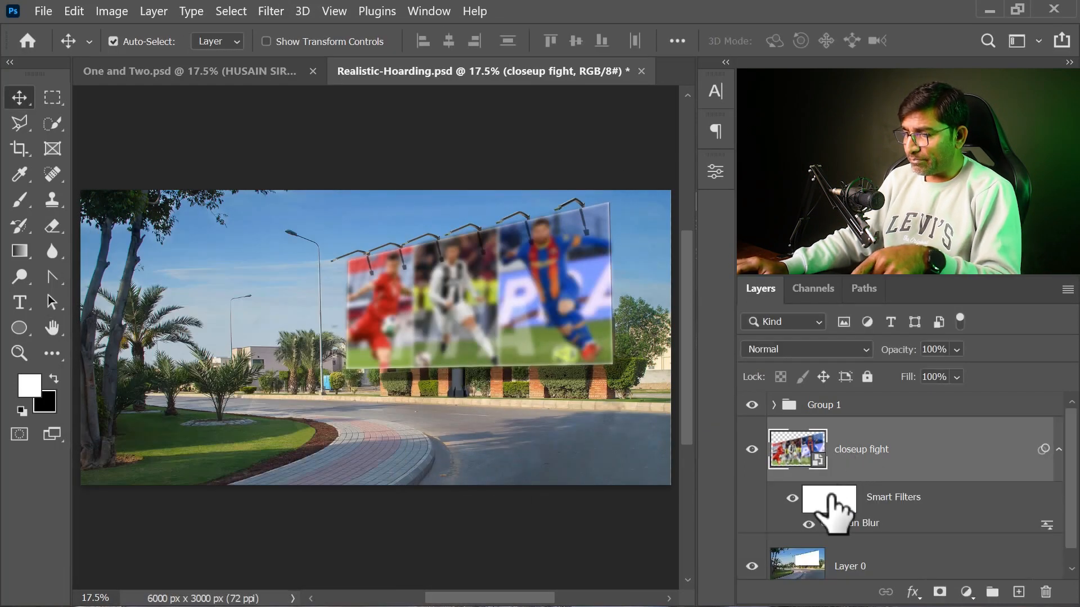
- Paint black on the closeup fight filter mask over the three players with a 600 px brush to hide the blur there
left_click(830, 503)
key("x")
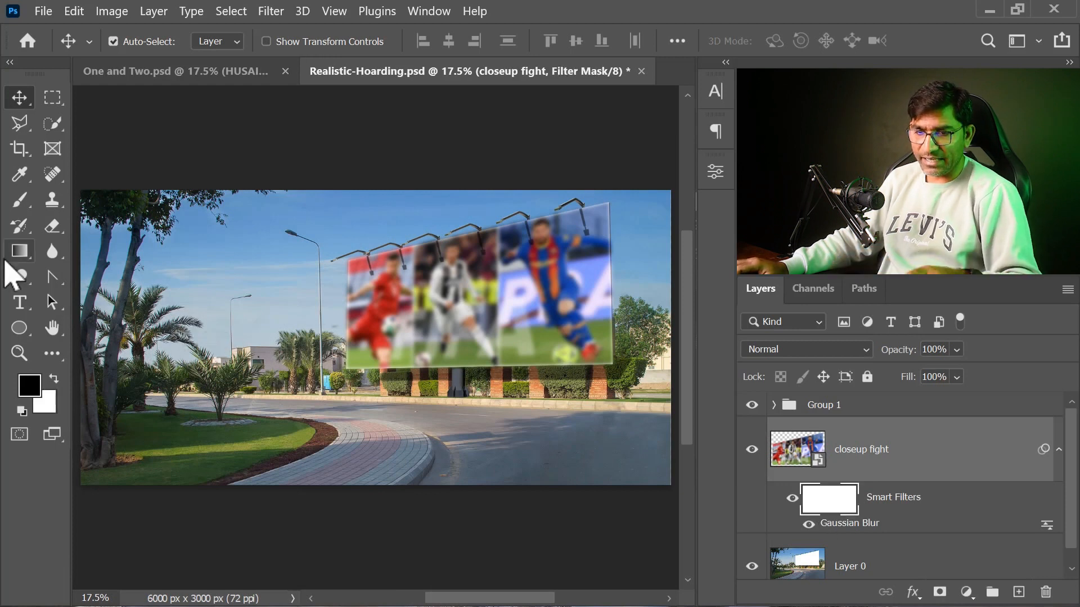
left_click(23, 202)
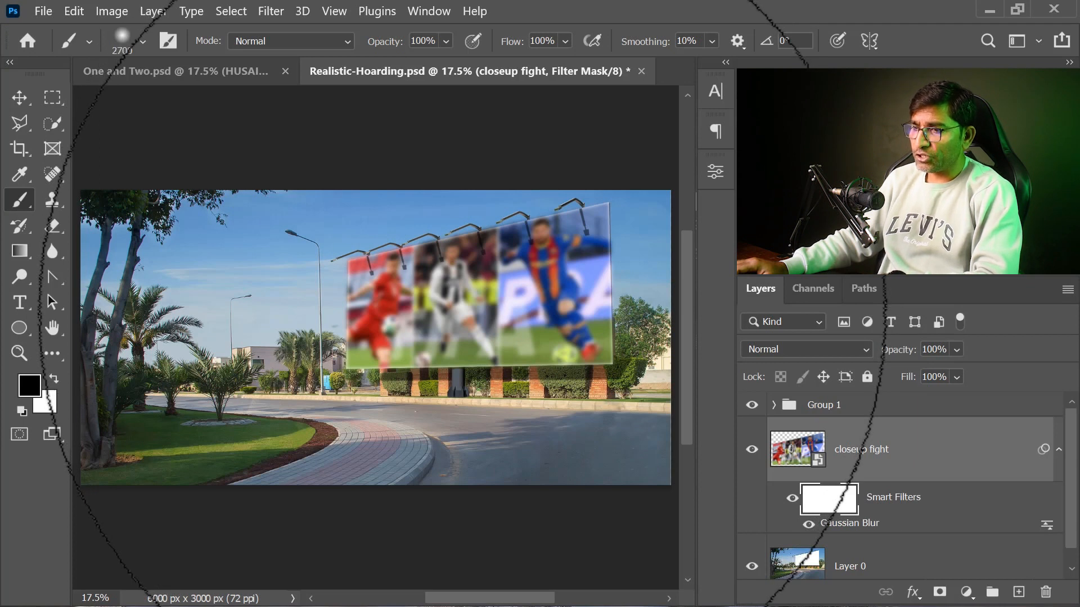
key("bracketleft")
key("bracketleft")
key("bracketleft")
key("bracketleft")
key("bracketleft")
key("bracketleft")
key("bracketleft")
key("bracketleft")
key("bracketleft")
key("bracketleft")
key("bracketleft")
key("bracketleft")
key("bracketleft")
key("bracketleft")
key("bracketleft")
key("bracketleft")
key("bracketleft")
key("bracketleft")
key("bracketleft")
key("bracketleft")
key("bracketleft")
mouse_move(454, 259)
left_mouse_down()
mouse_move(444, 270)
mouse_move(487, 368)
left_mouse_up()
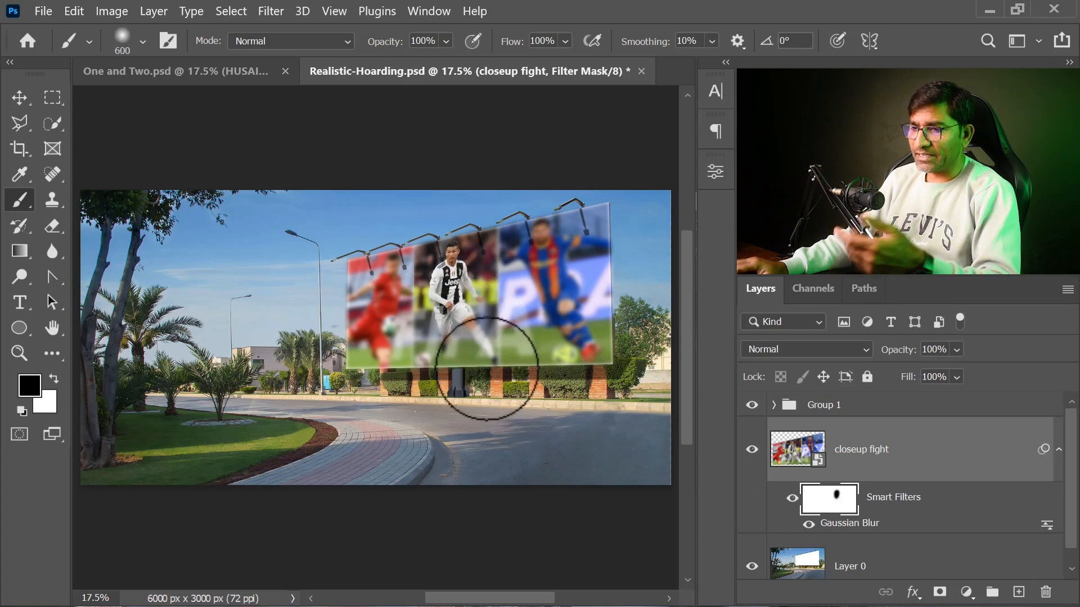
mouse_move(542, 229)
left_mouse_down()
mouse_move(563, 301)
mouse_move(536, 231)
left_mouse_up()
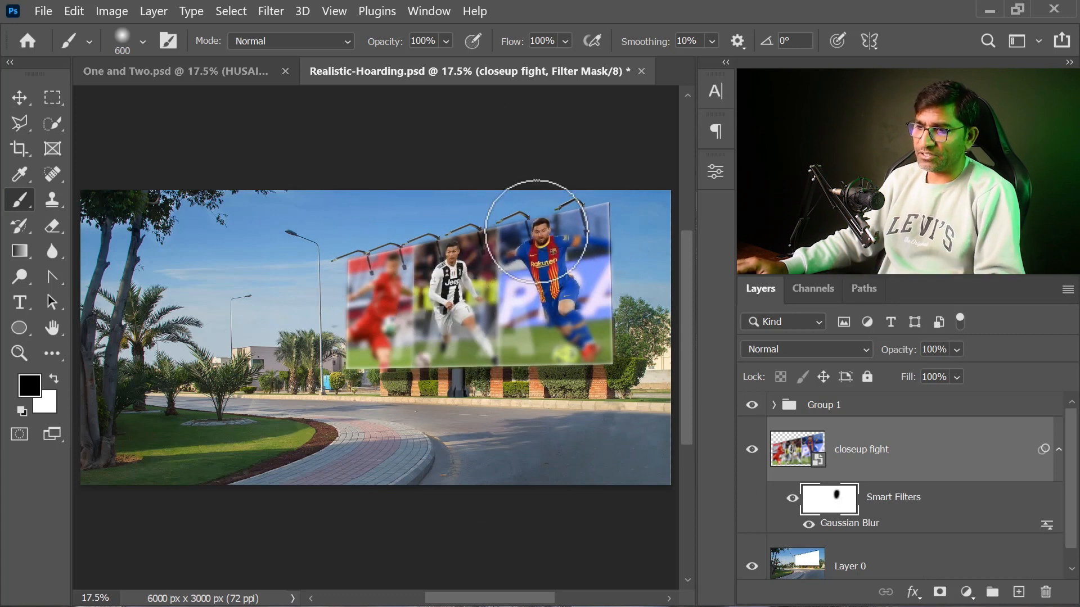
mouse_move(386, 262)
left_mouse_down()
mouse_move(383, 332)
mouse_move(447, 285)
left_mouse_up()
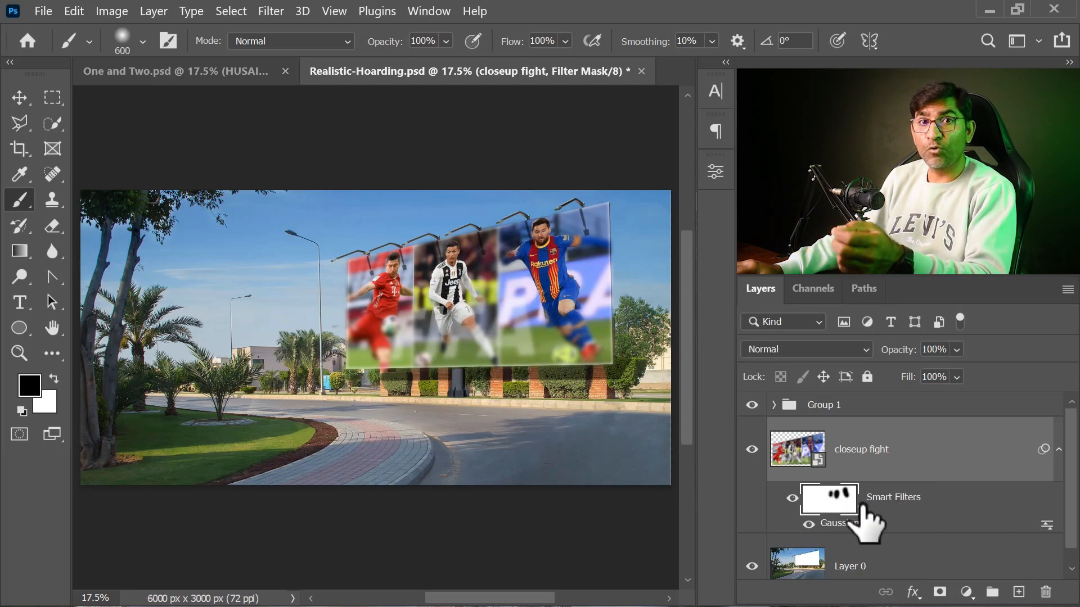
- Delete the closeup fight layer's filter mask, and undo both the deletion and the painted mask strokes
left_click(153, 12)
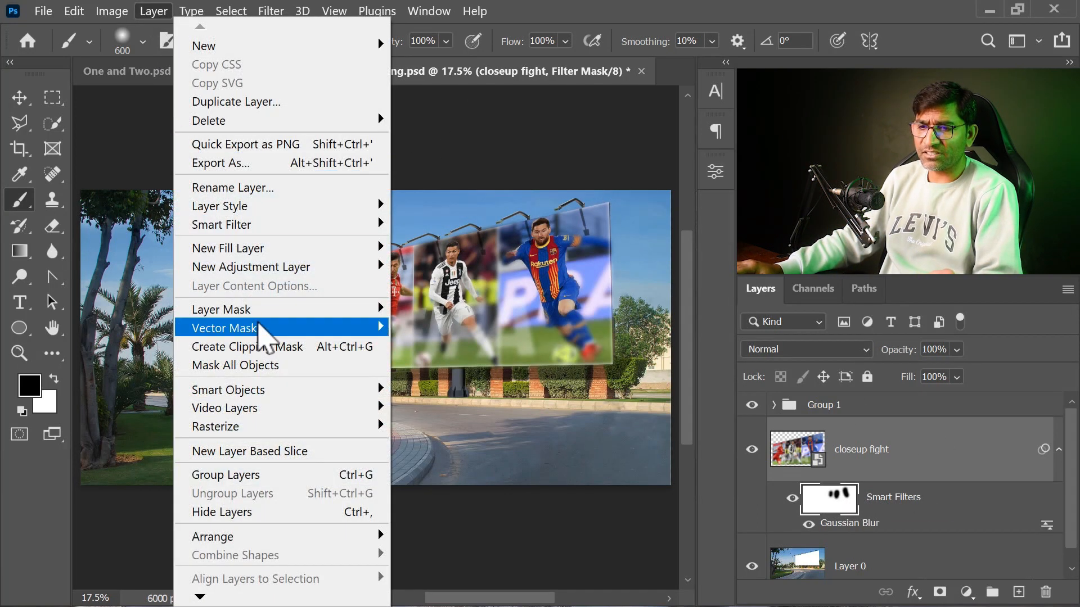
mouse_move(259, 224)
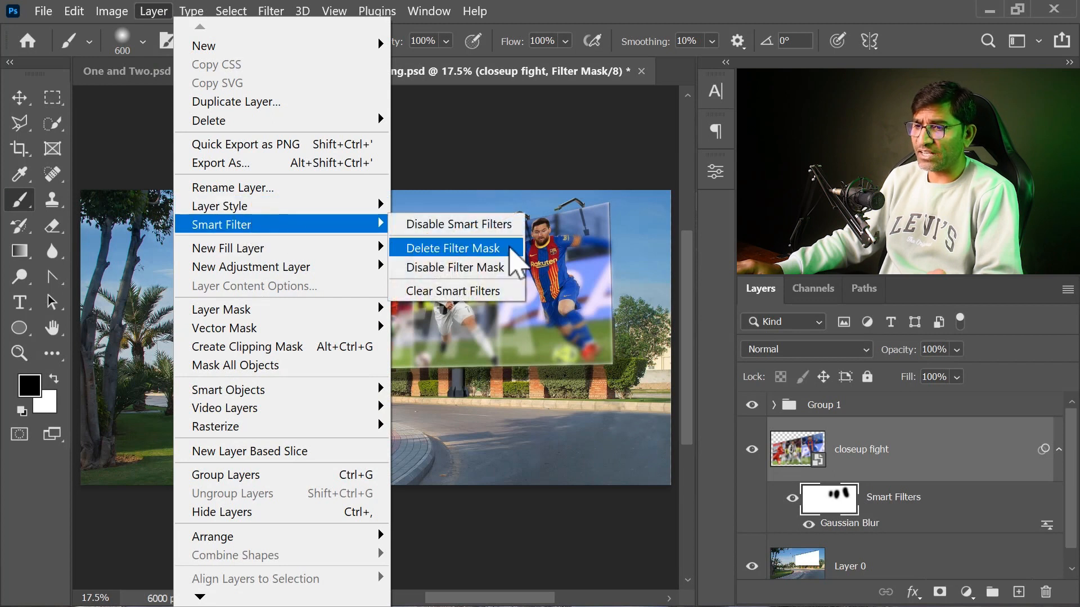
left_click(484, 248)
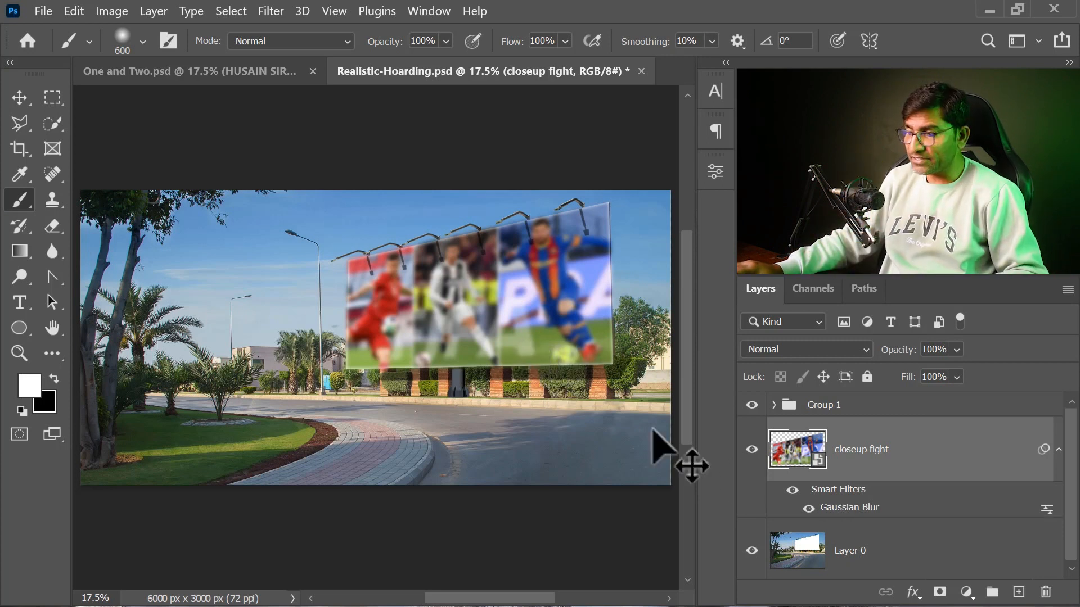
key("ctrl+z")
key("ctrl+z")
key("ctrl+z")
key("ctrl+z")
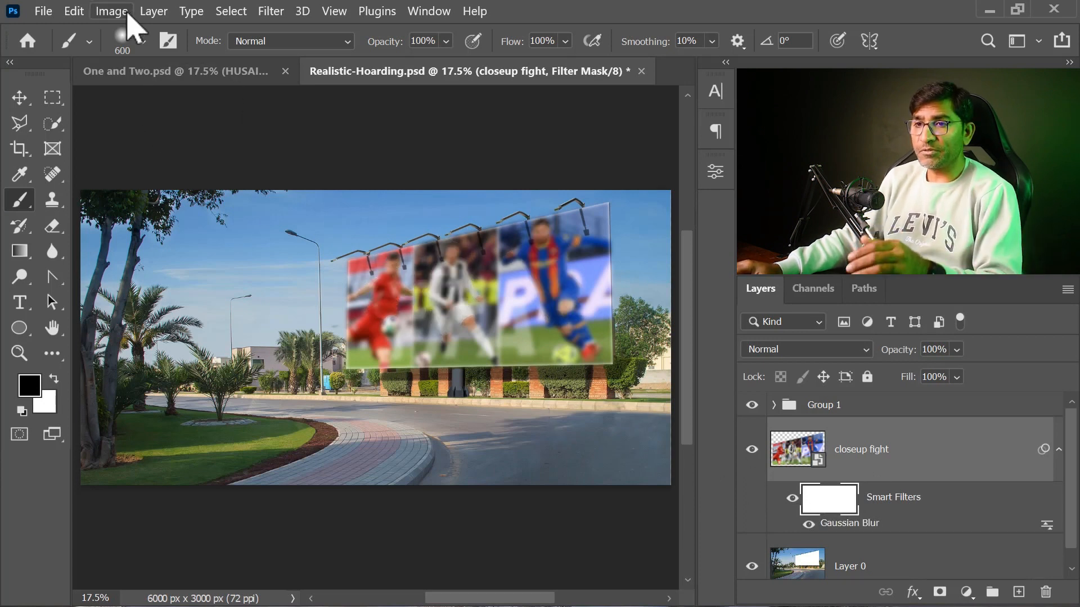
- Disable the filter mask on the closeup fight layer's smart filters
left_click(153, 11)
mouse_move(359, 224)
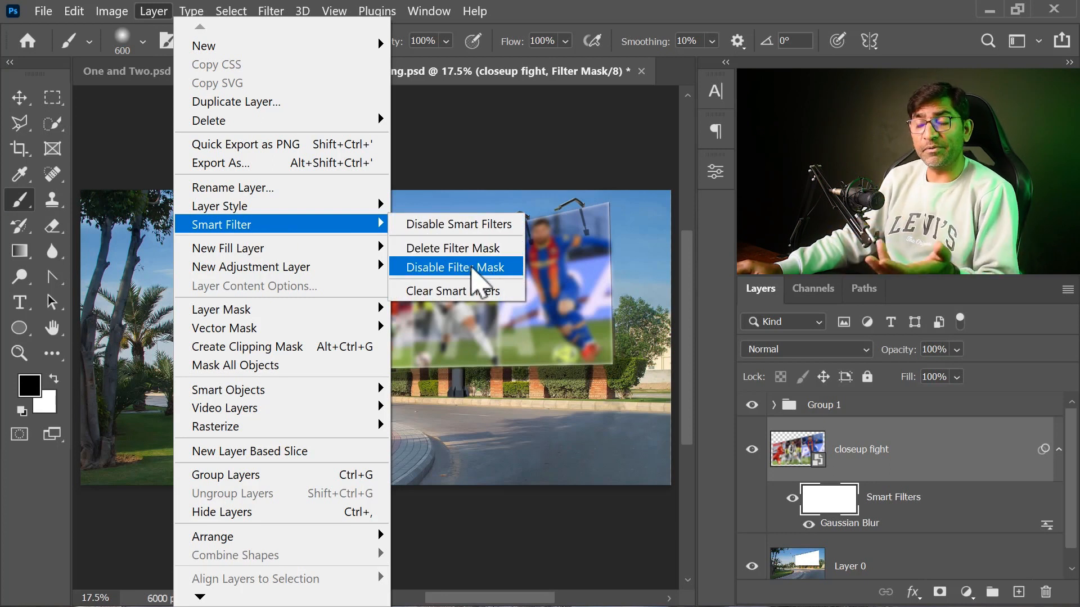
left_click(475, 268)
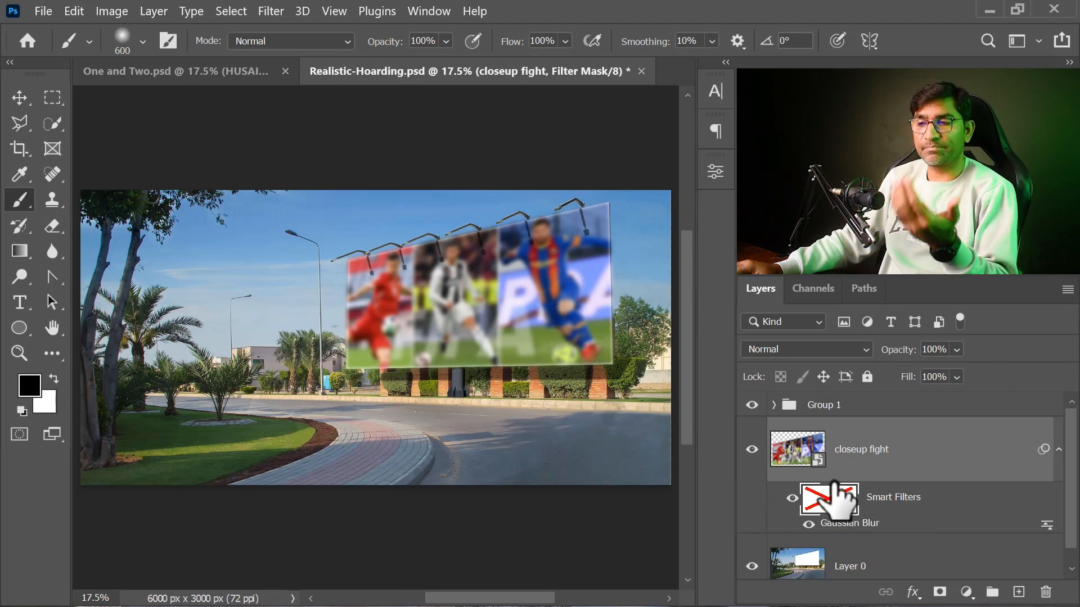
- Clear all smart filters from the closeup fight layer
left_click(154, 12)
mouse_move(257, 227)
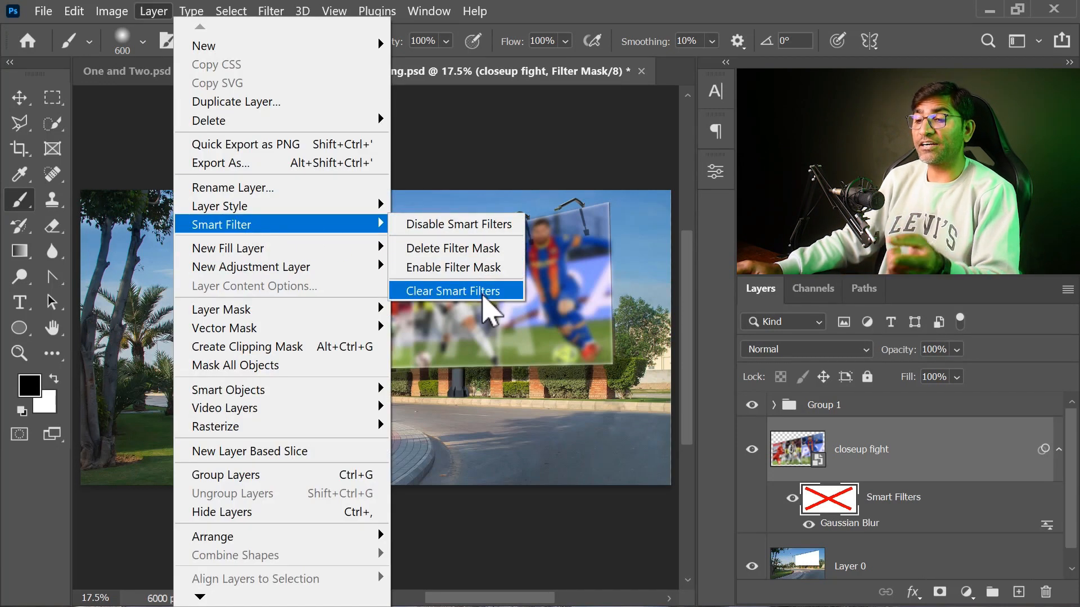
left_click(453, 290)
key("x")
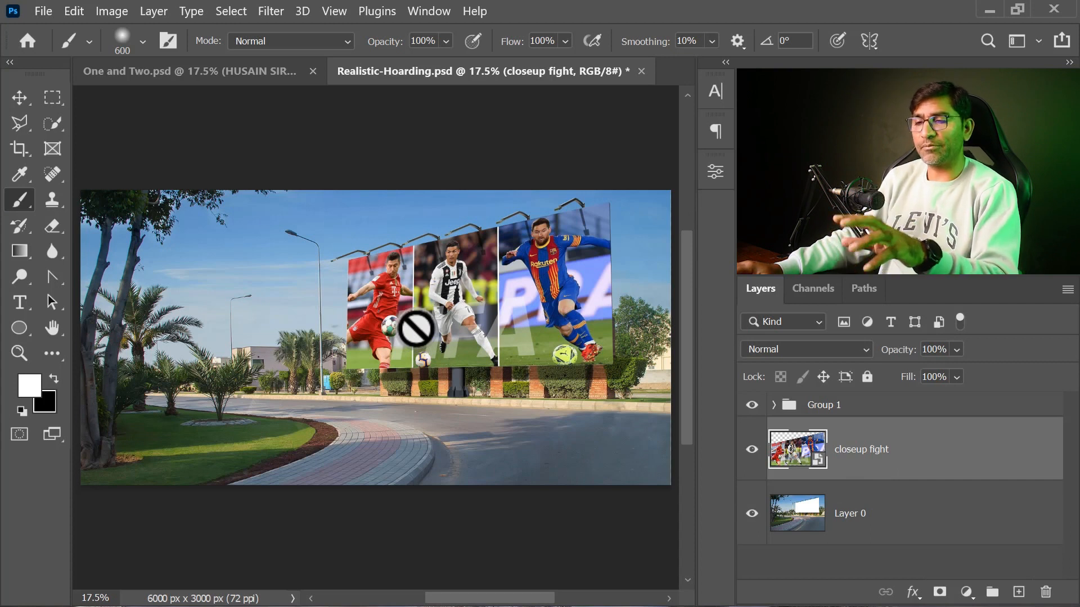
- Review the smart object commands available for the closeup fight layer
left_click(152, 11)
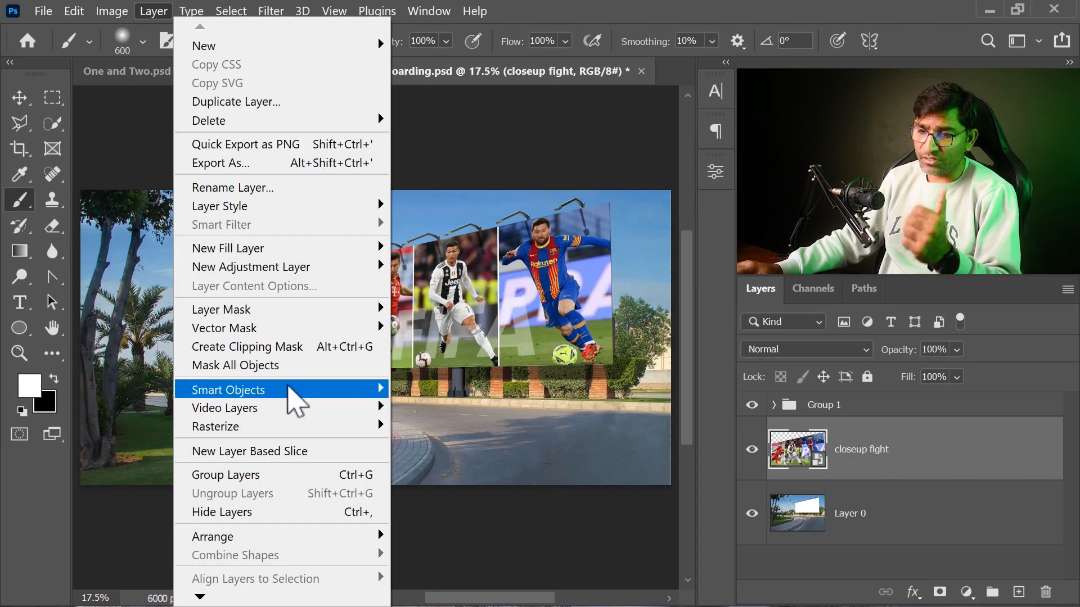
mouse_move(297, 403)
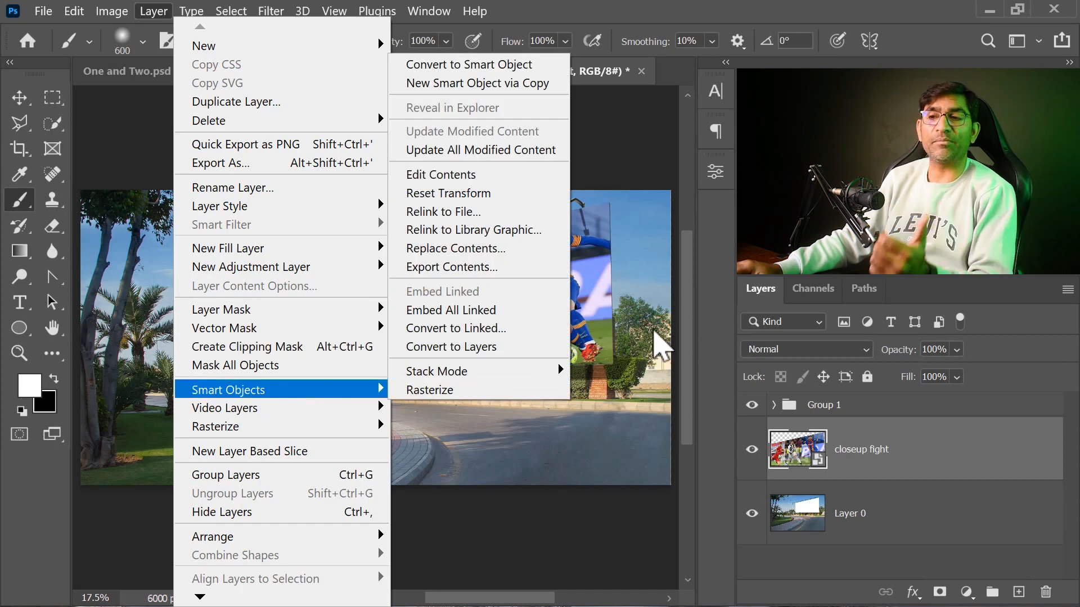